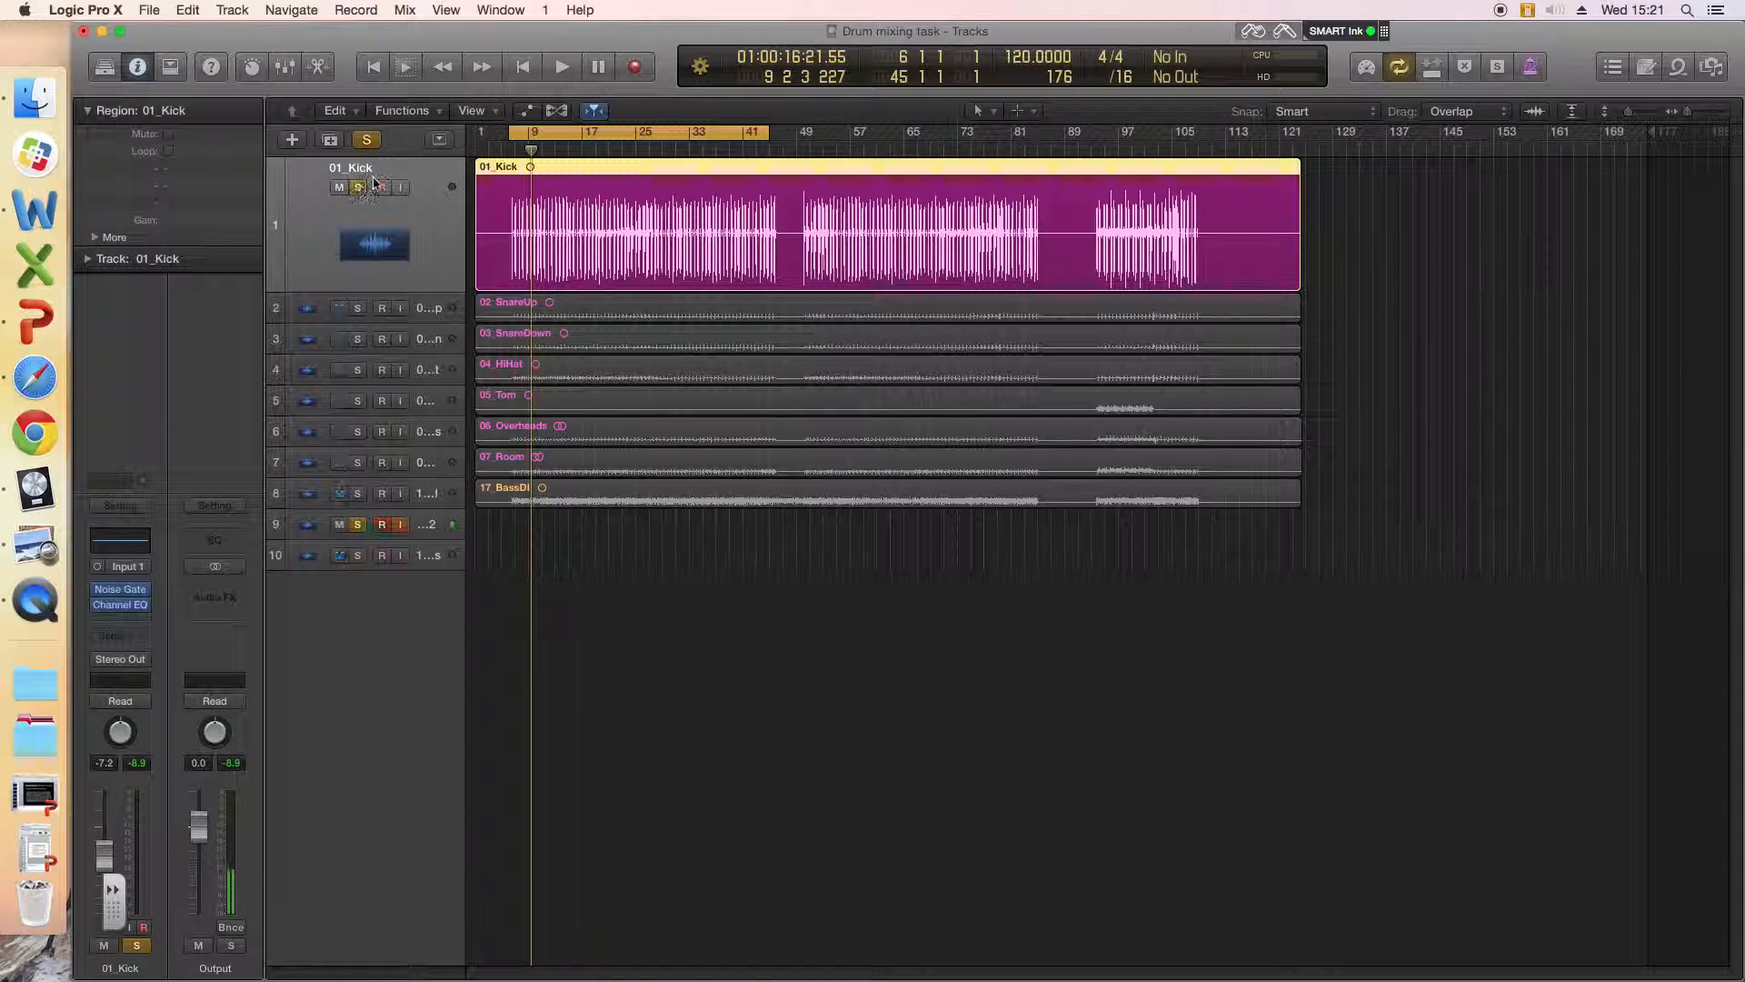
Step: Open the Channel EQ on the 01_Kick track and turn on its Analyzer
mouse_move(116, 614)
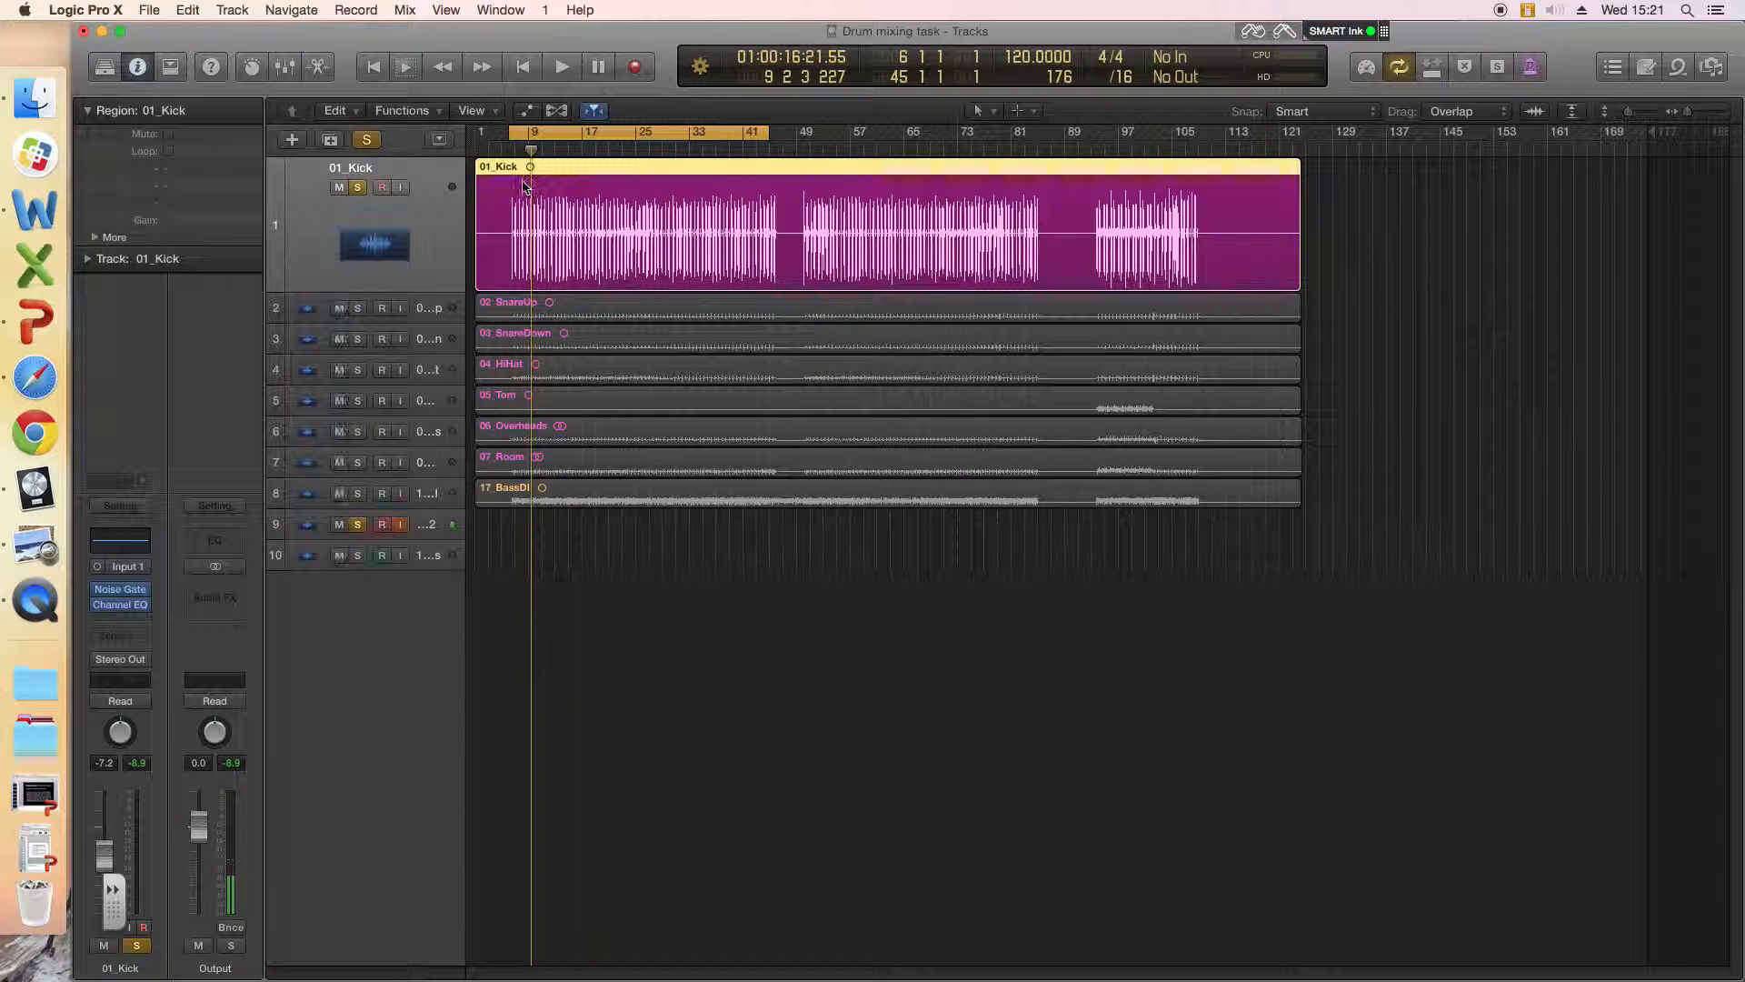
left_click(124, 543)
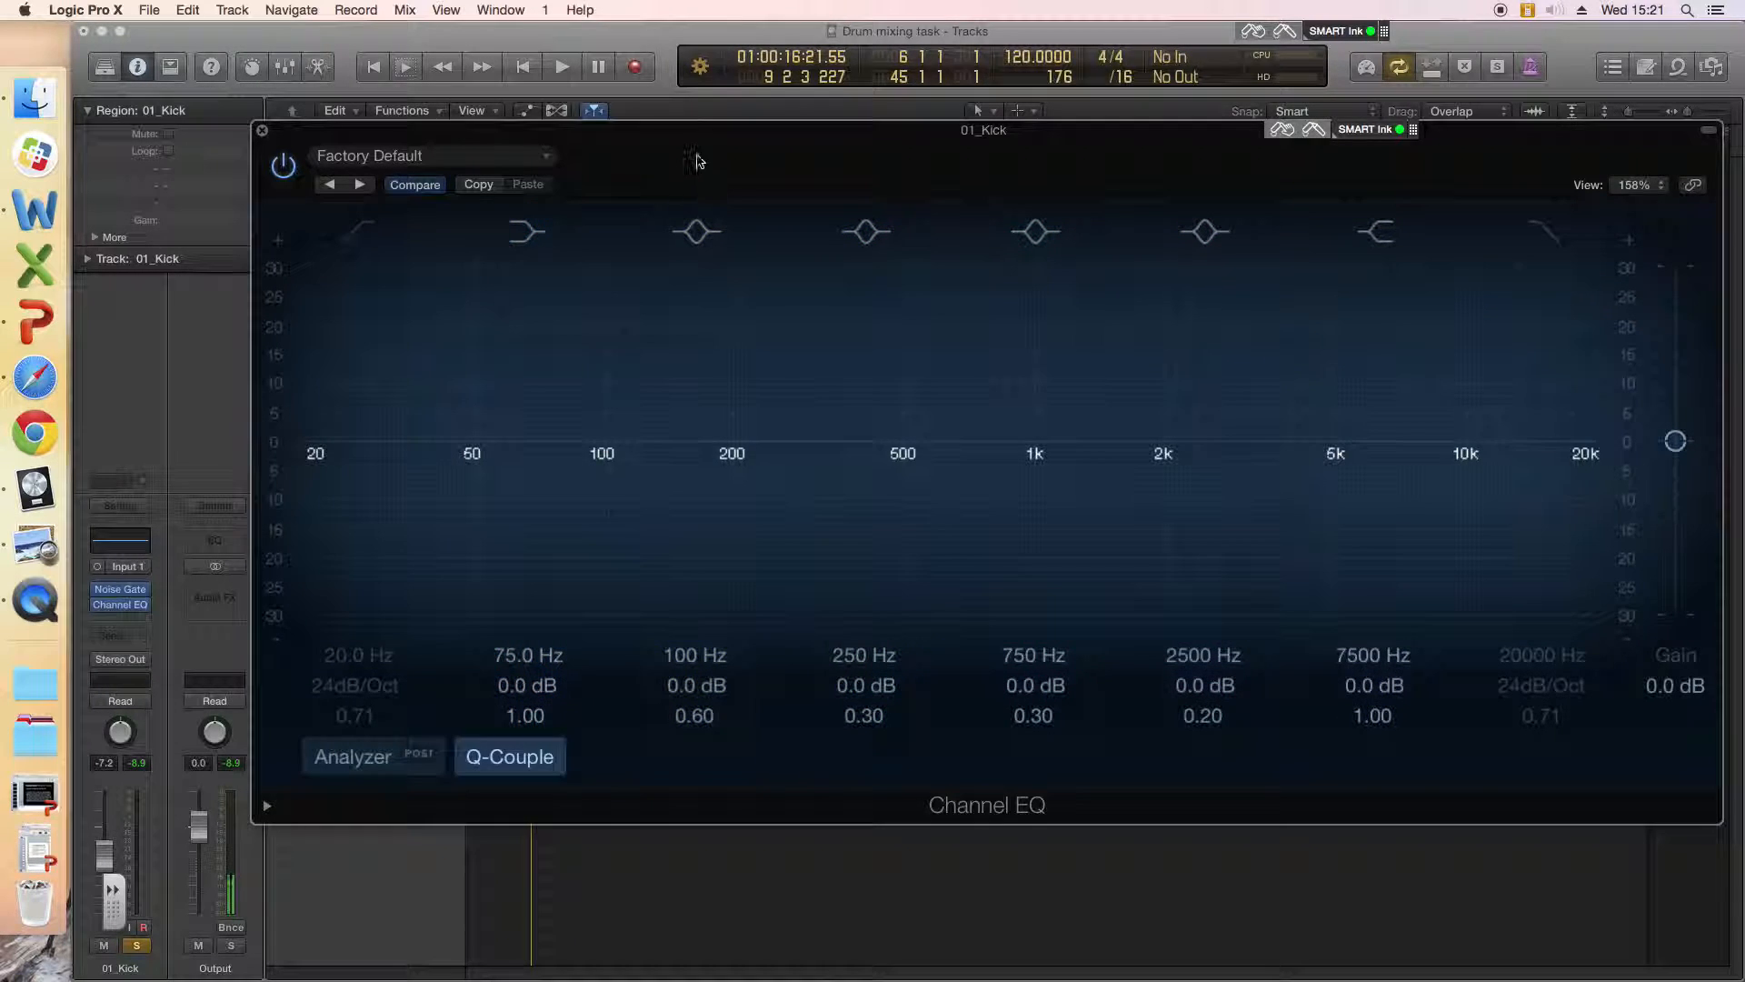
left_click_drag(694, 160, 641, 130)
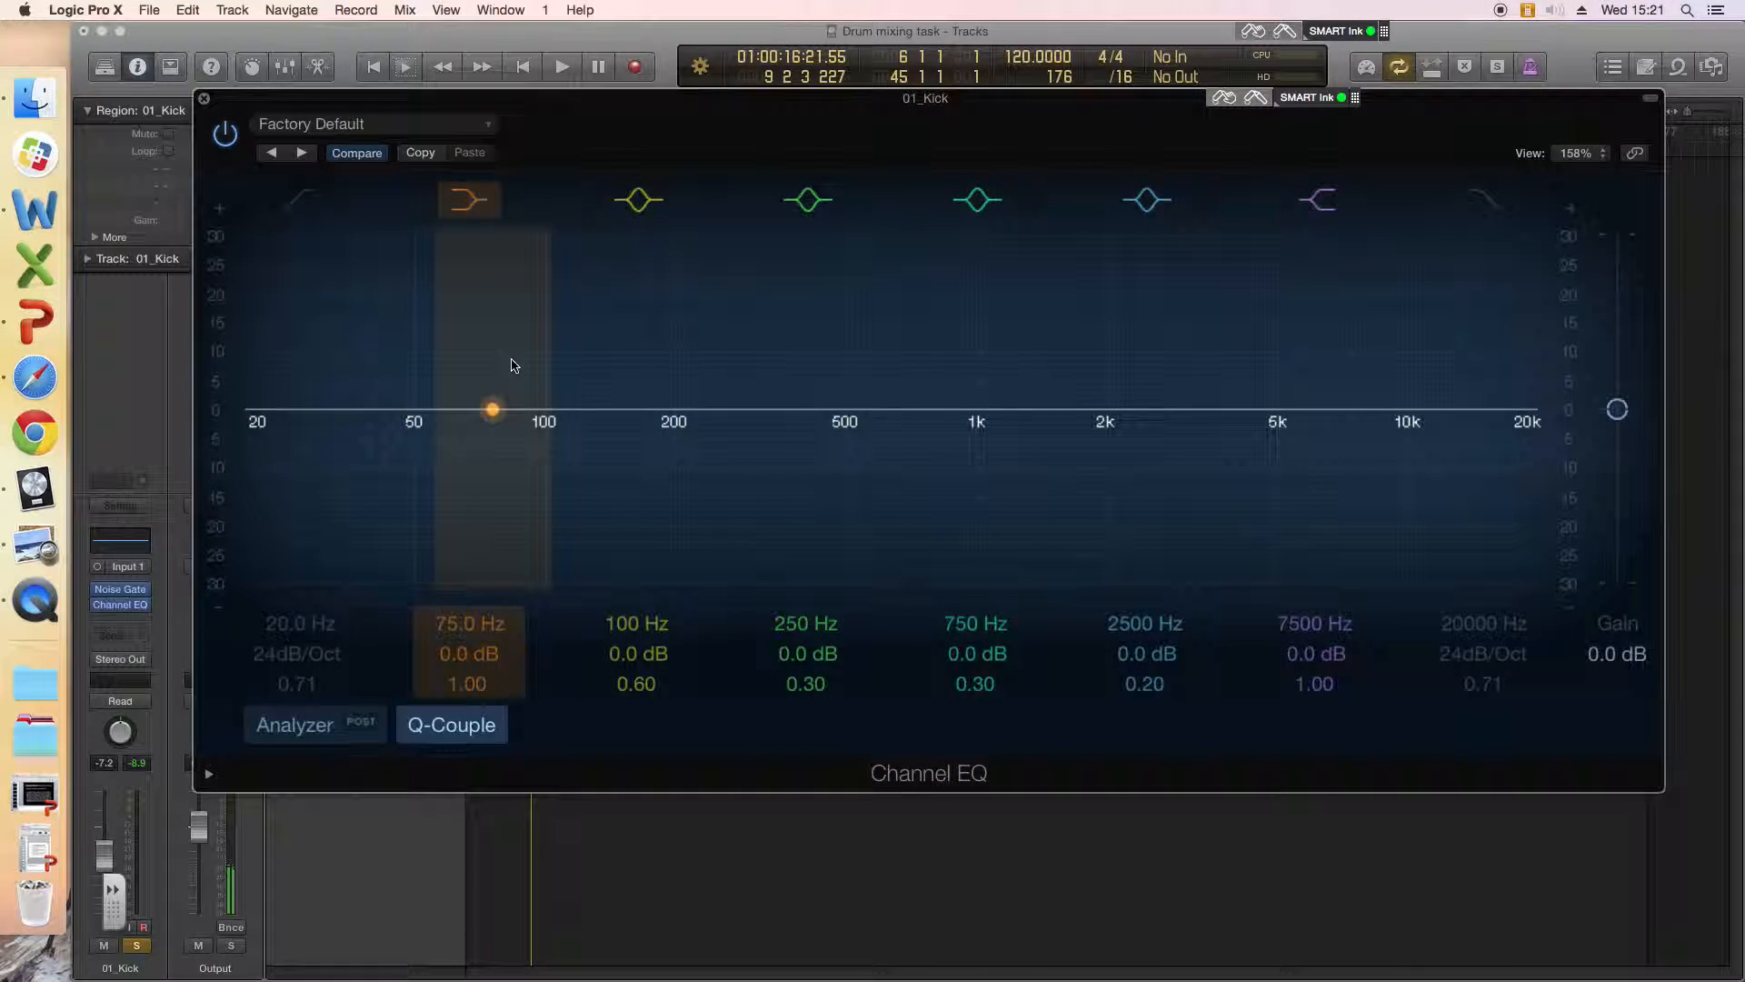
left_click(298, 727)
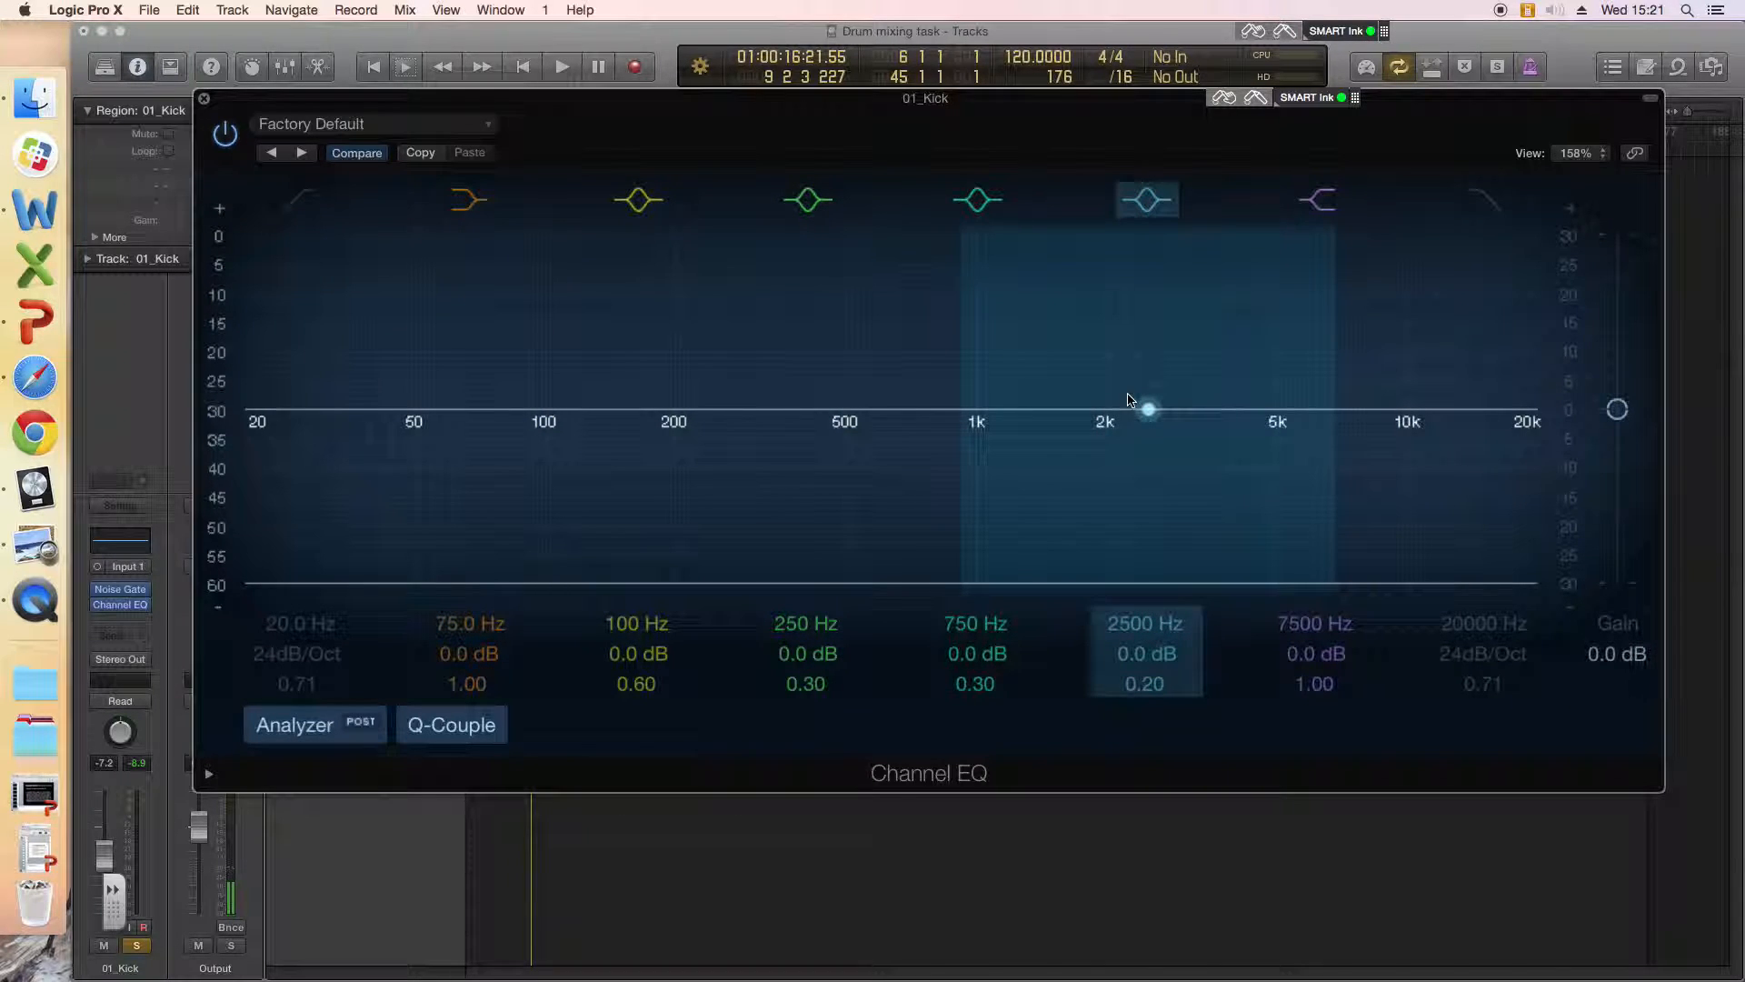
Step: Play back the soloed kick several times and examine its frequency curve in the Channel EQ analyzer
key("space")
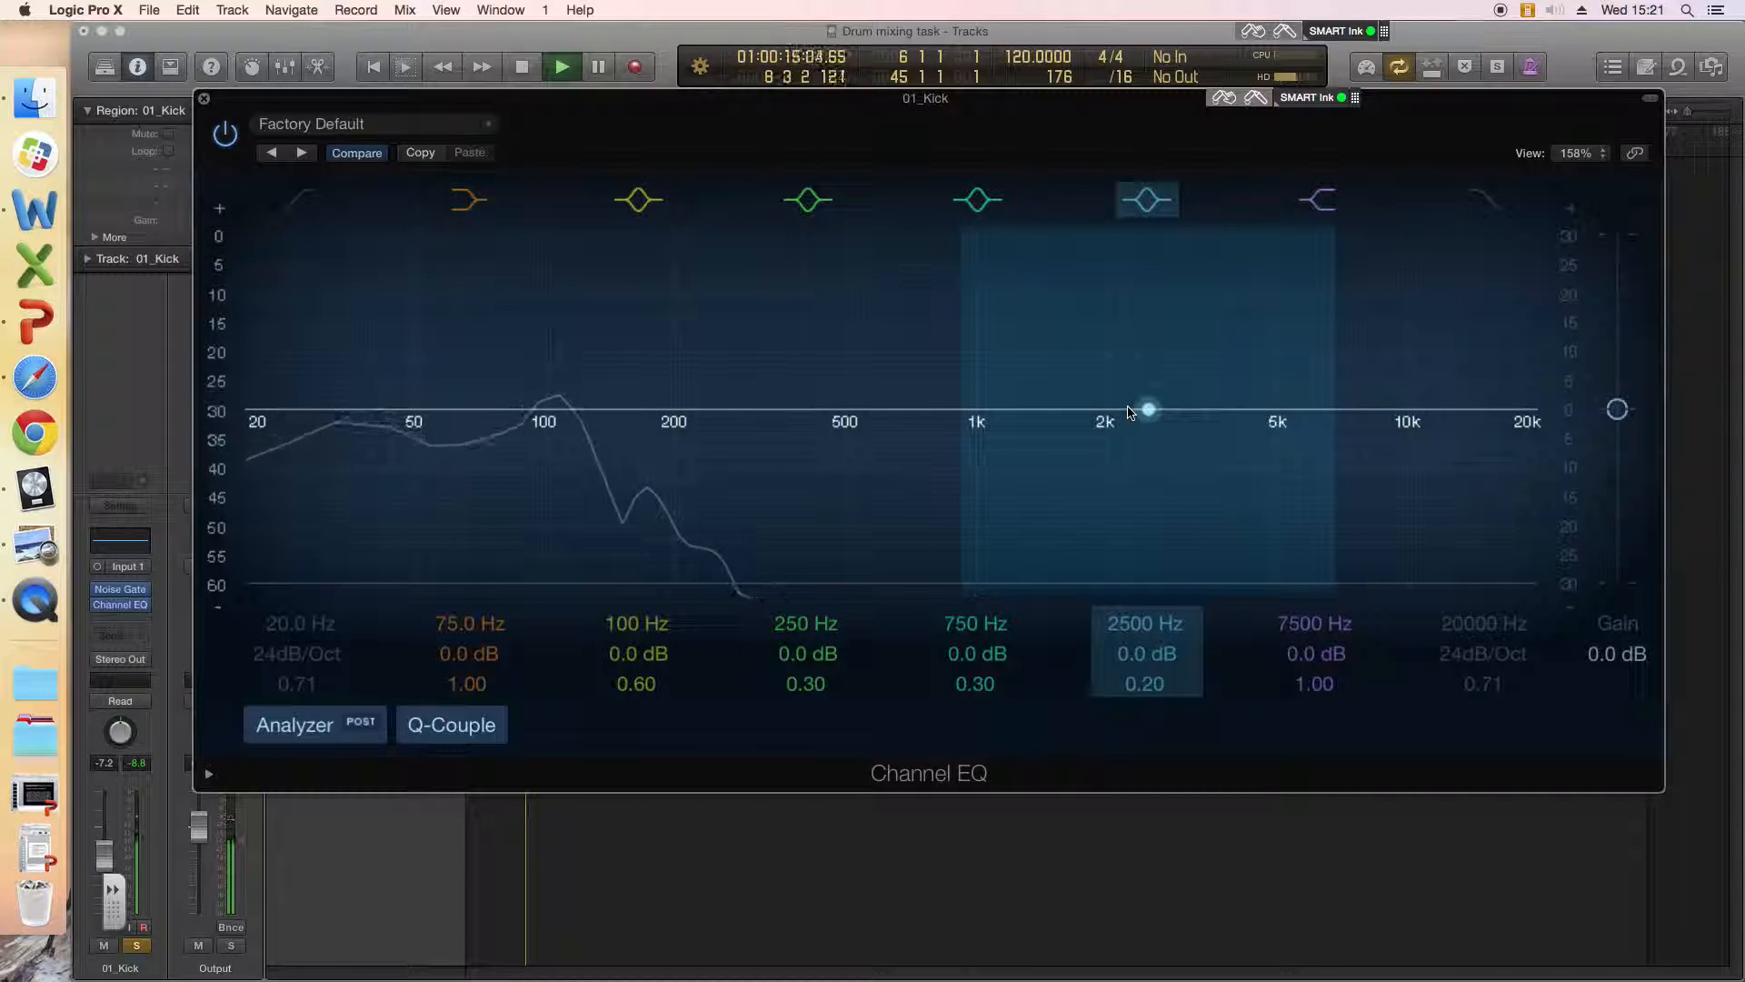
key("space")
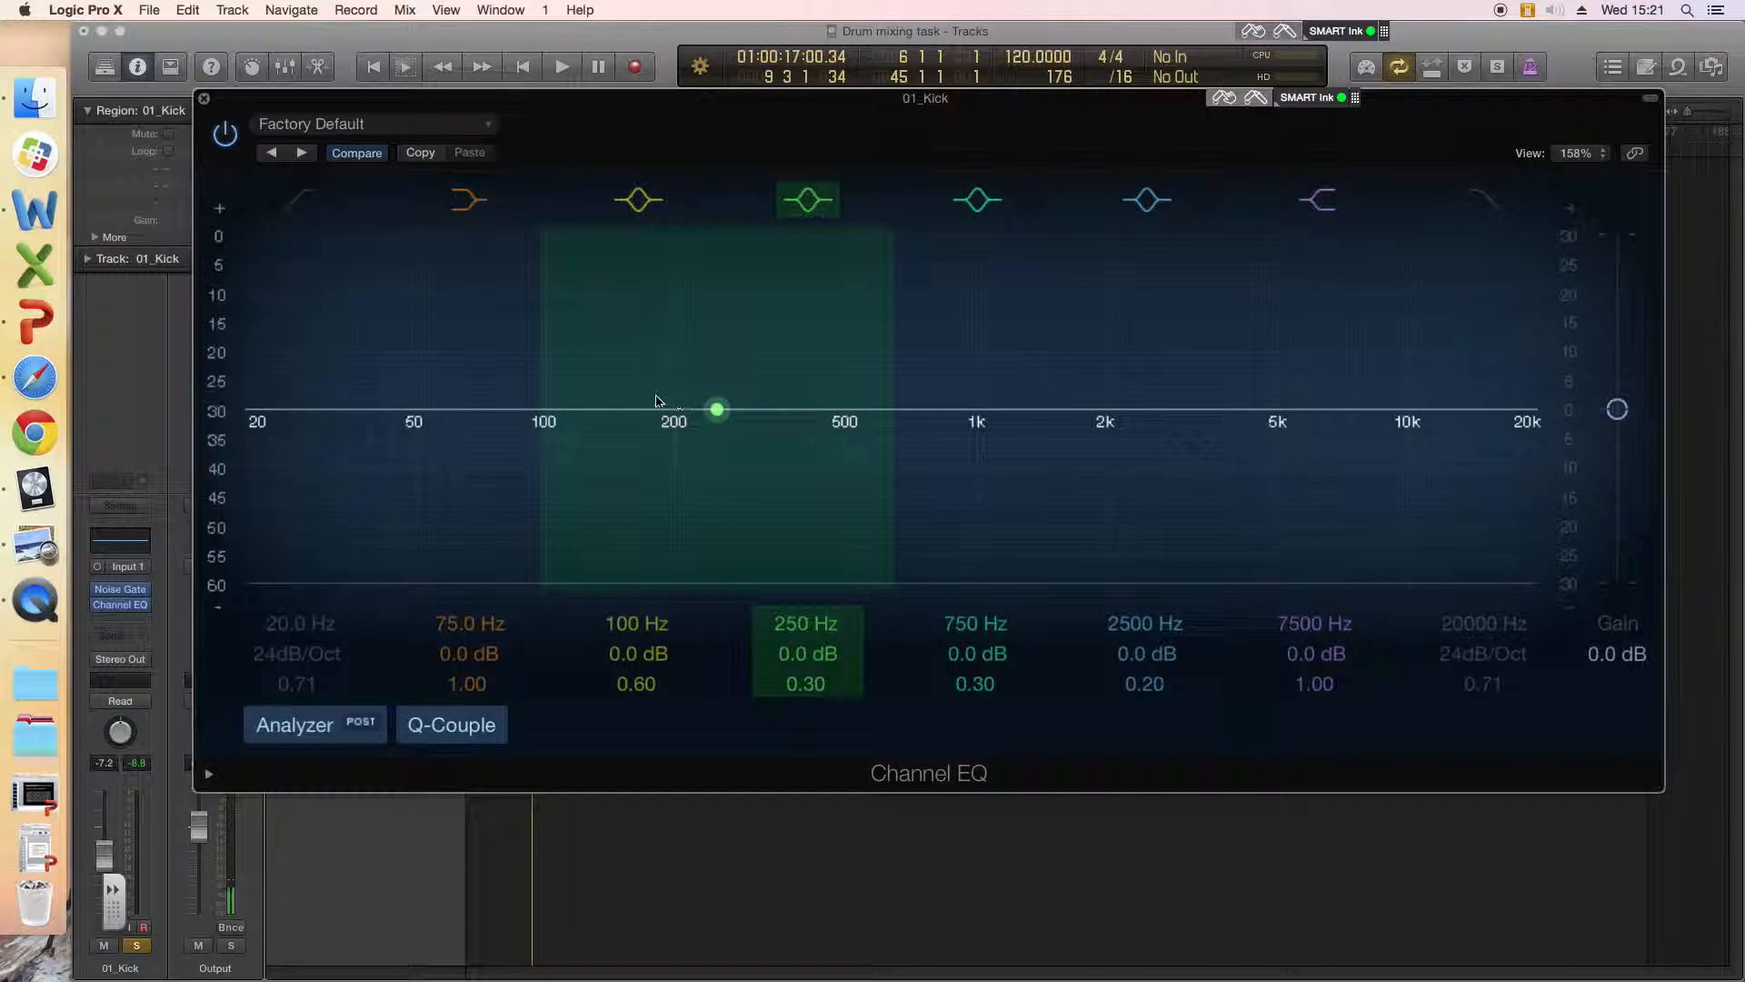
key("space")
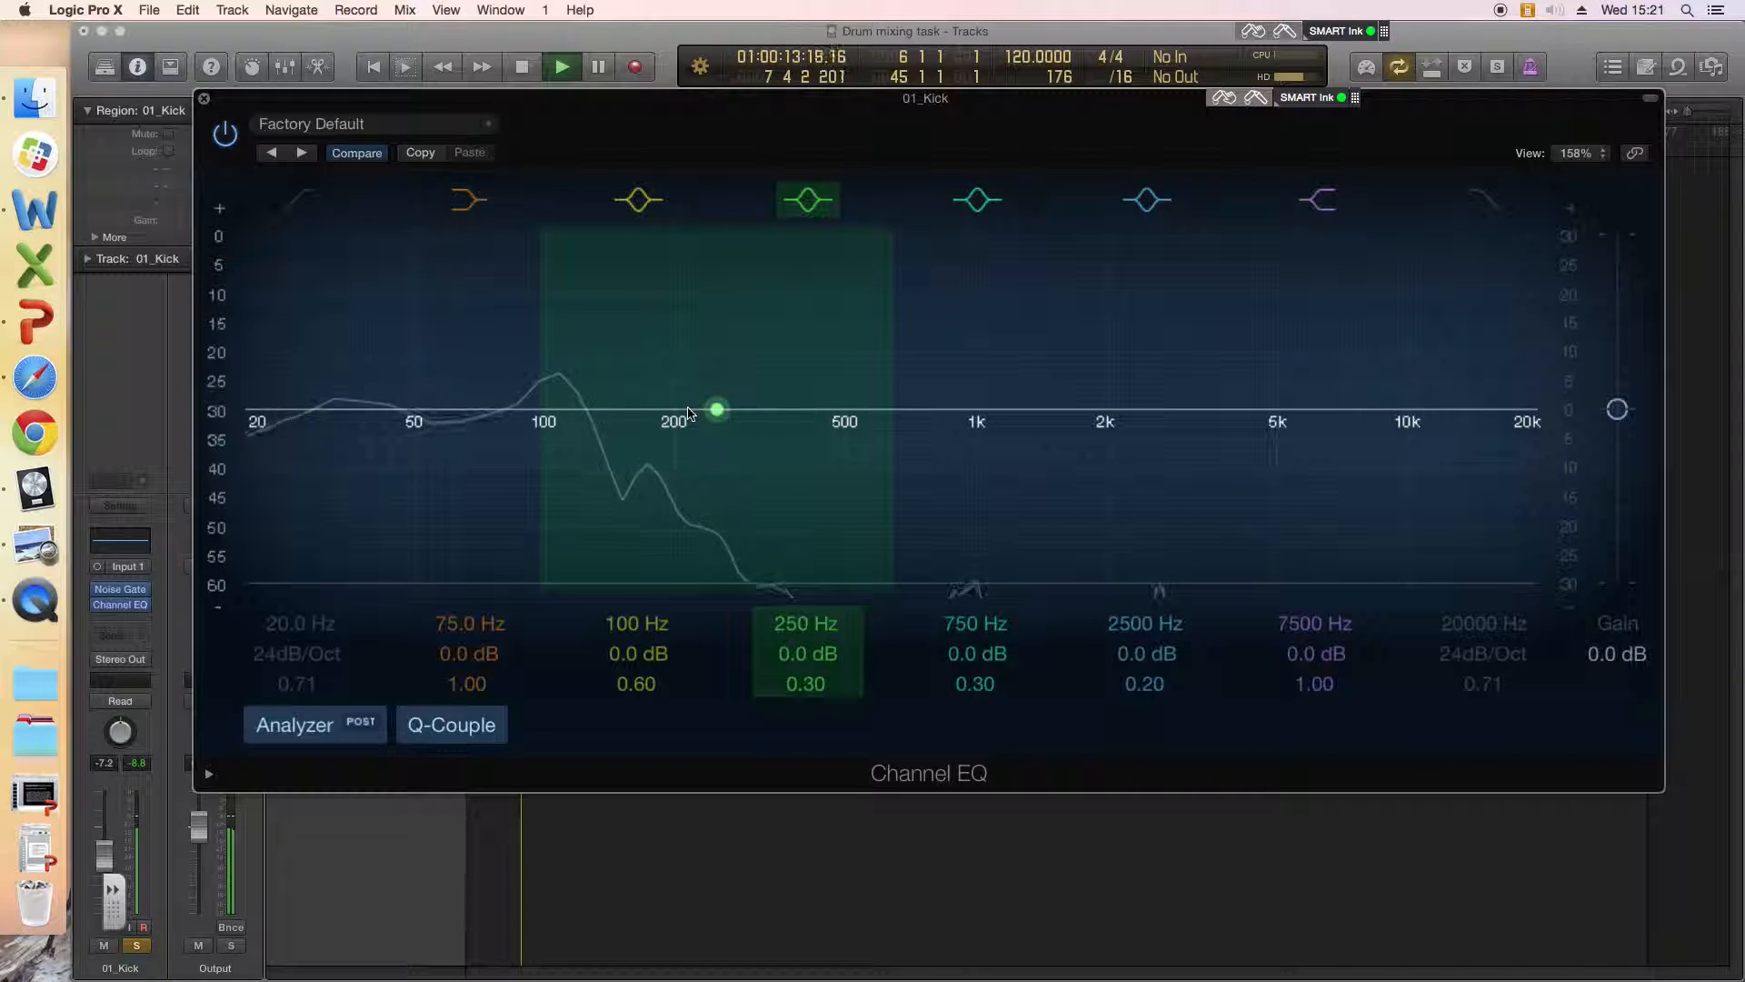
key("space")
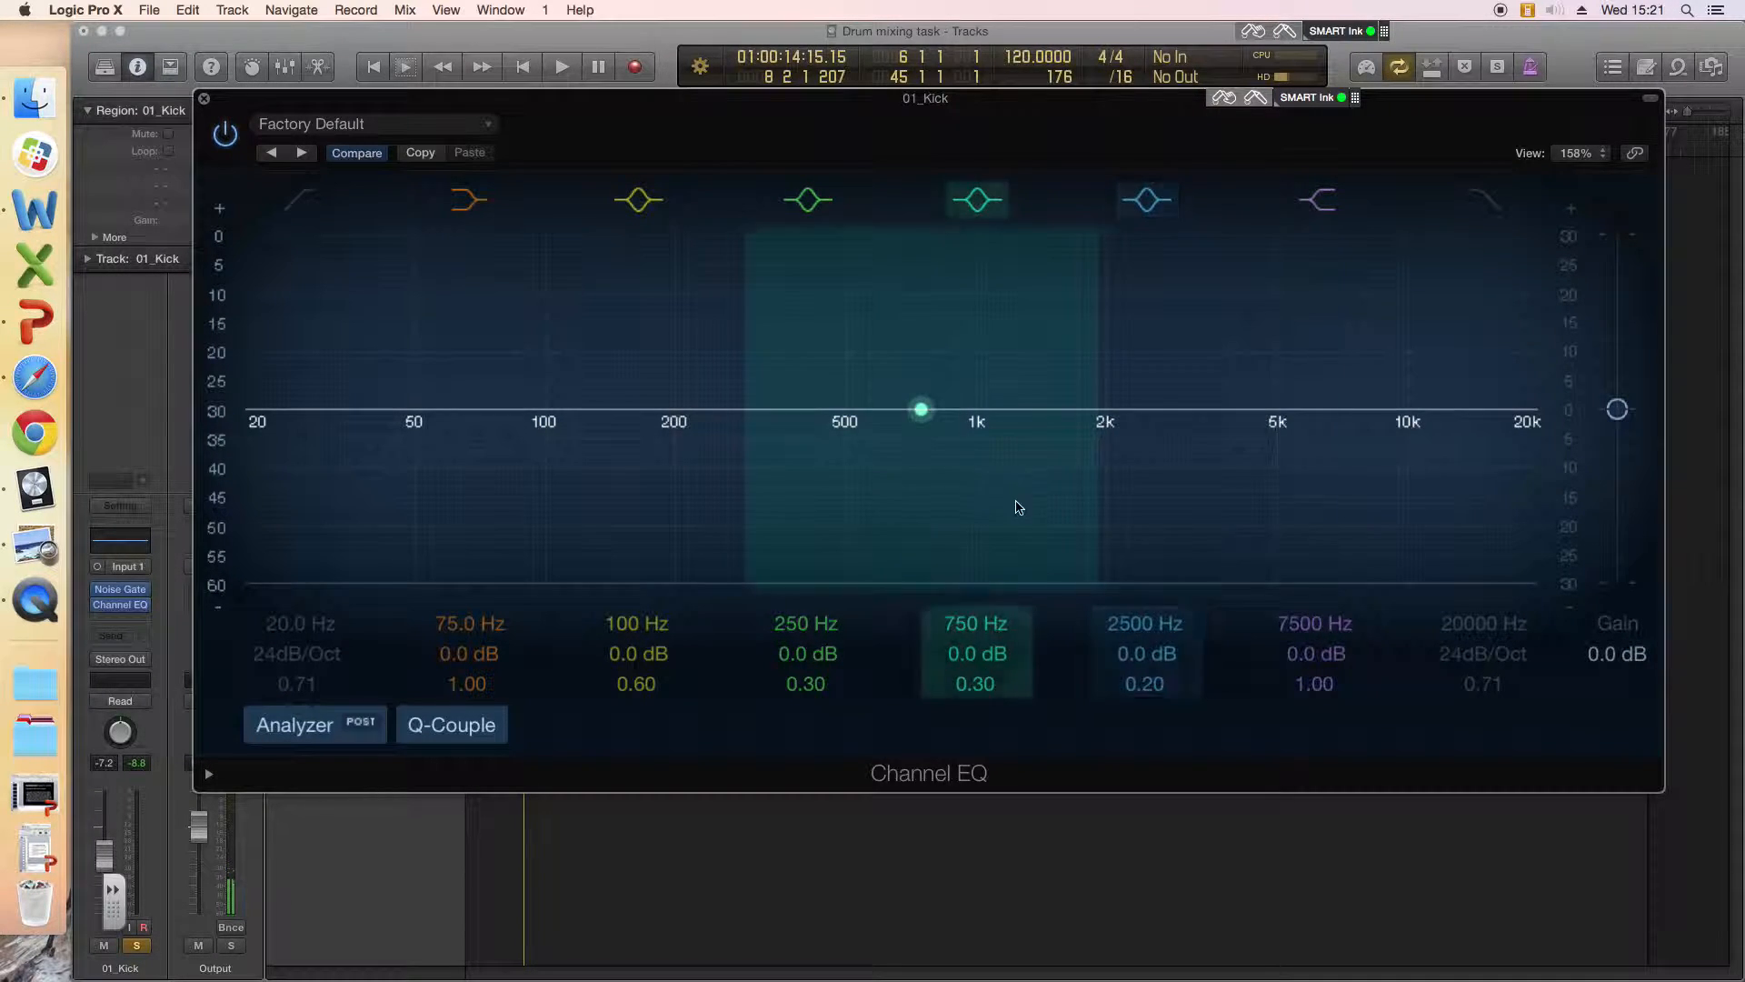
left_click_drag(704, 114, 698, 92)
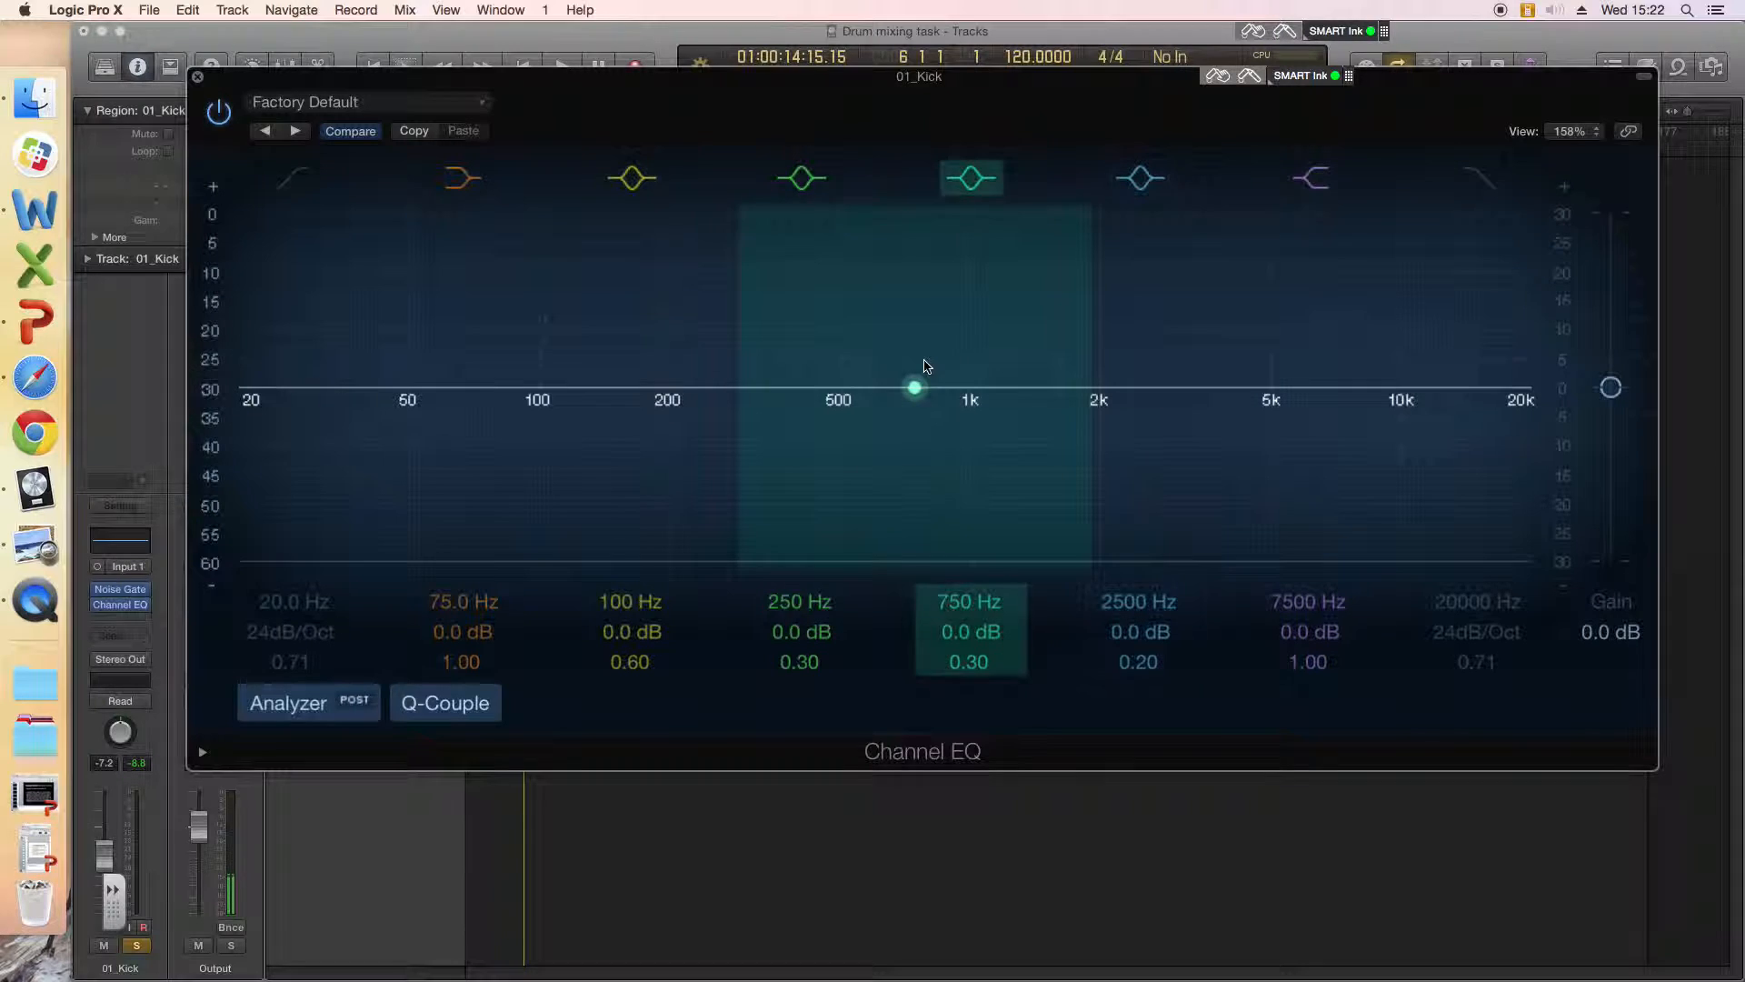
key("space")
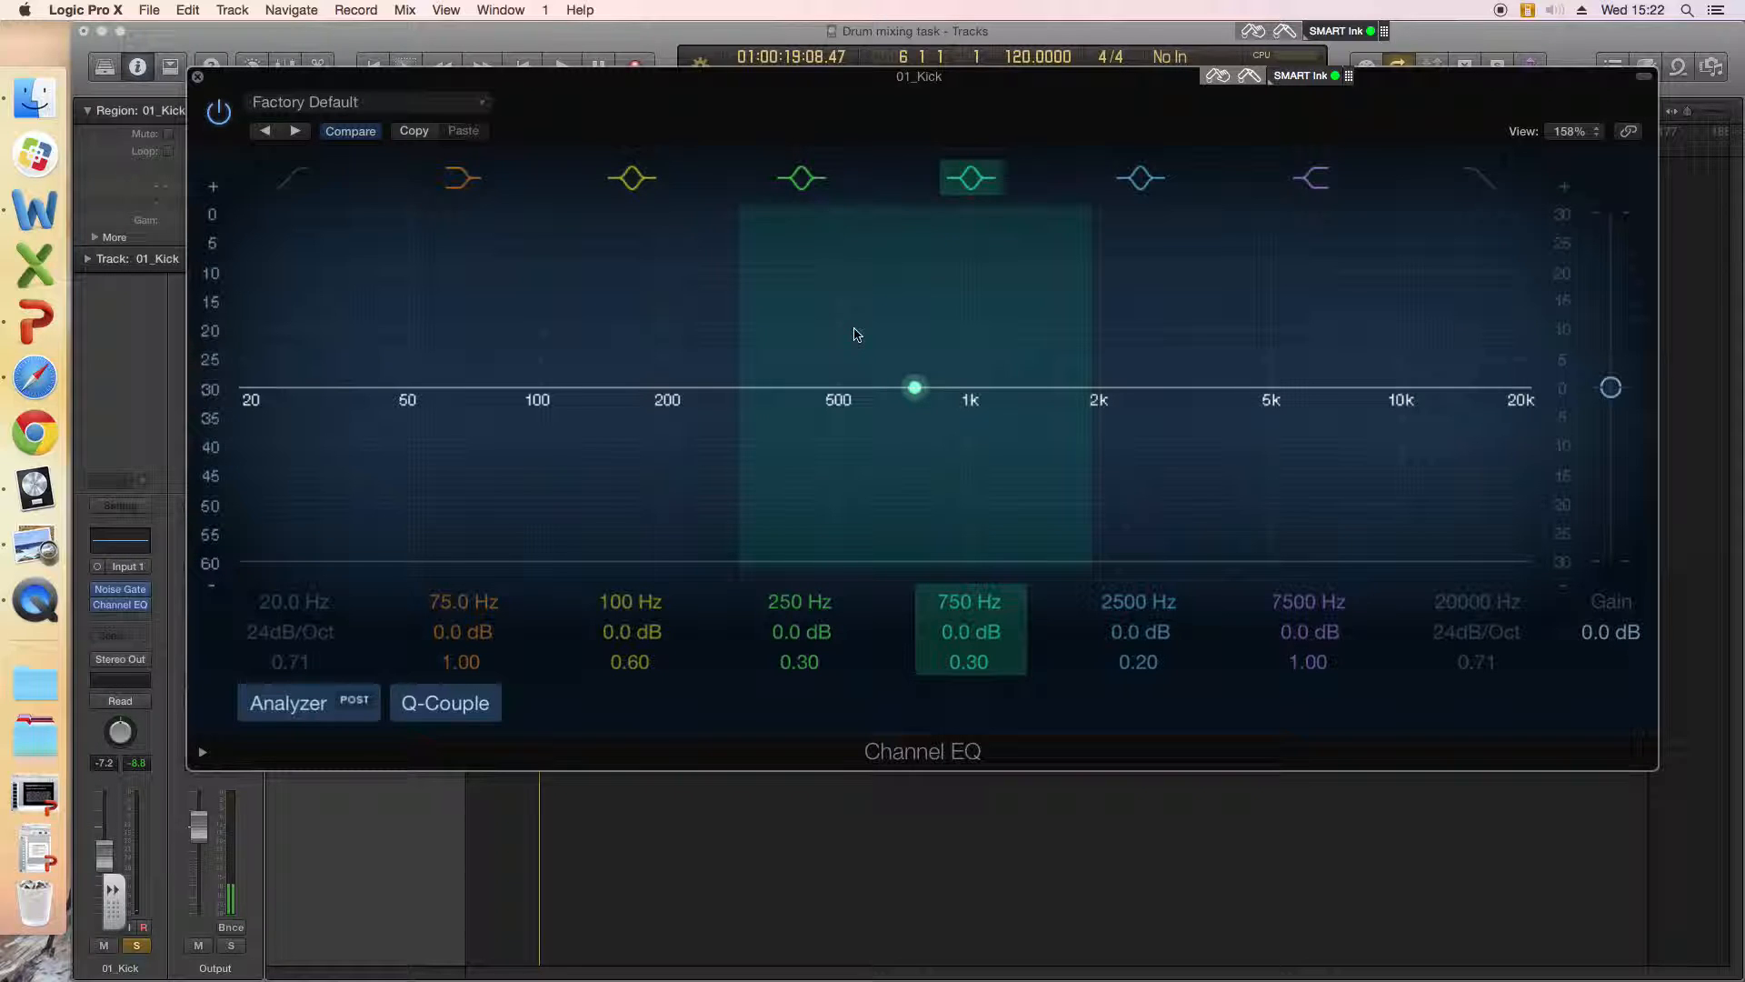
Step: Switch to the Subjective Audio Qualities chart and mark the kick drum row and its Impact Noise range to read its frequencies
key("super+Tab")
key("super+Tab")
key("super+Tab")
key("super+Tab")
key("super+Tab")
key("super+Tab")
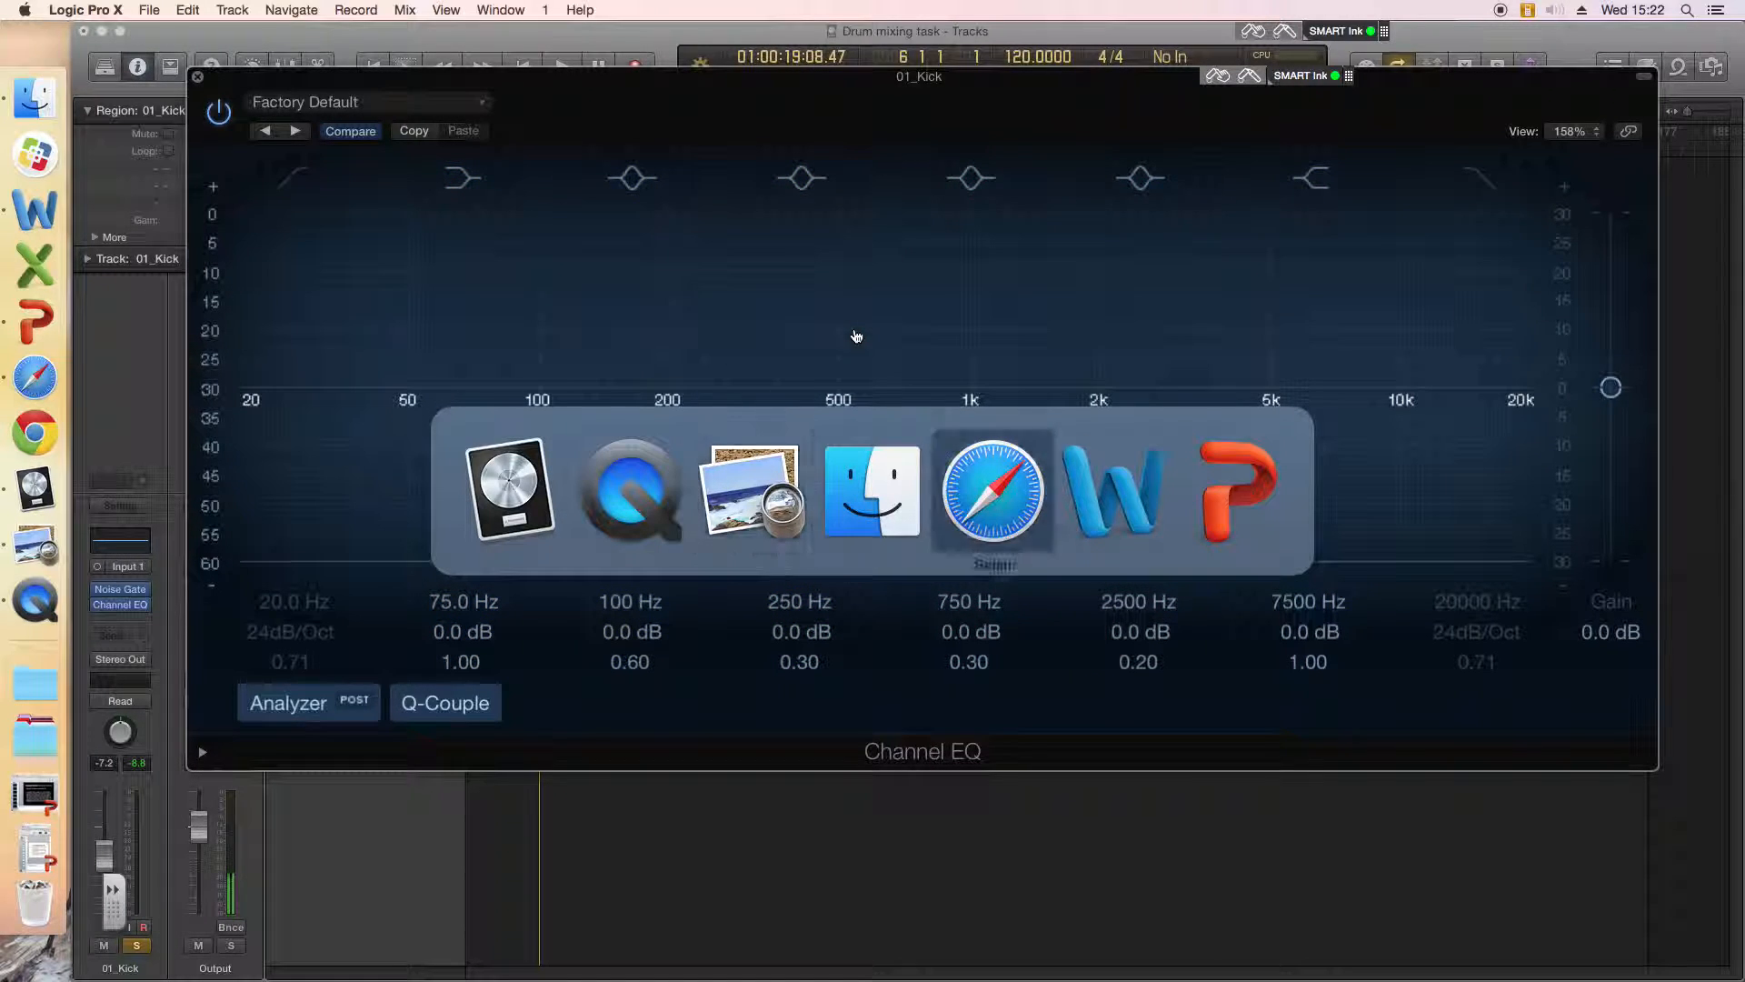
key("super+Tab")
key("super+Tab")
key("super+Tab")
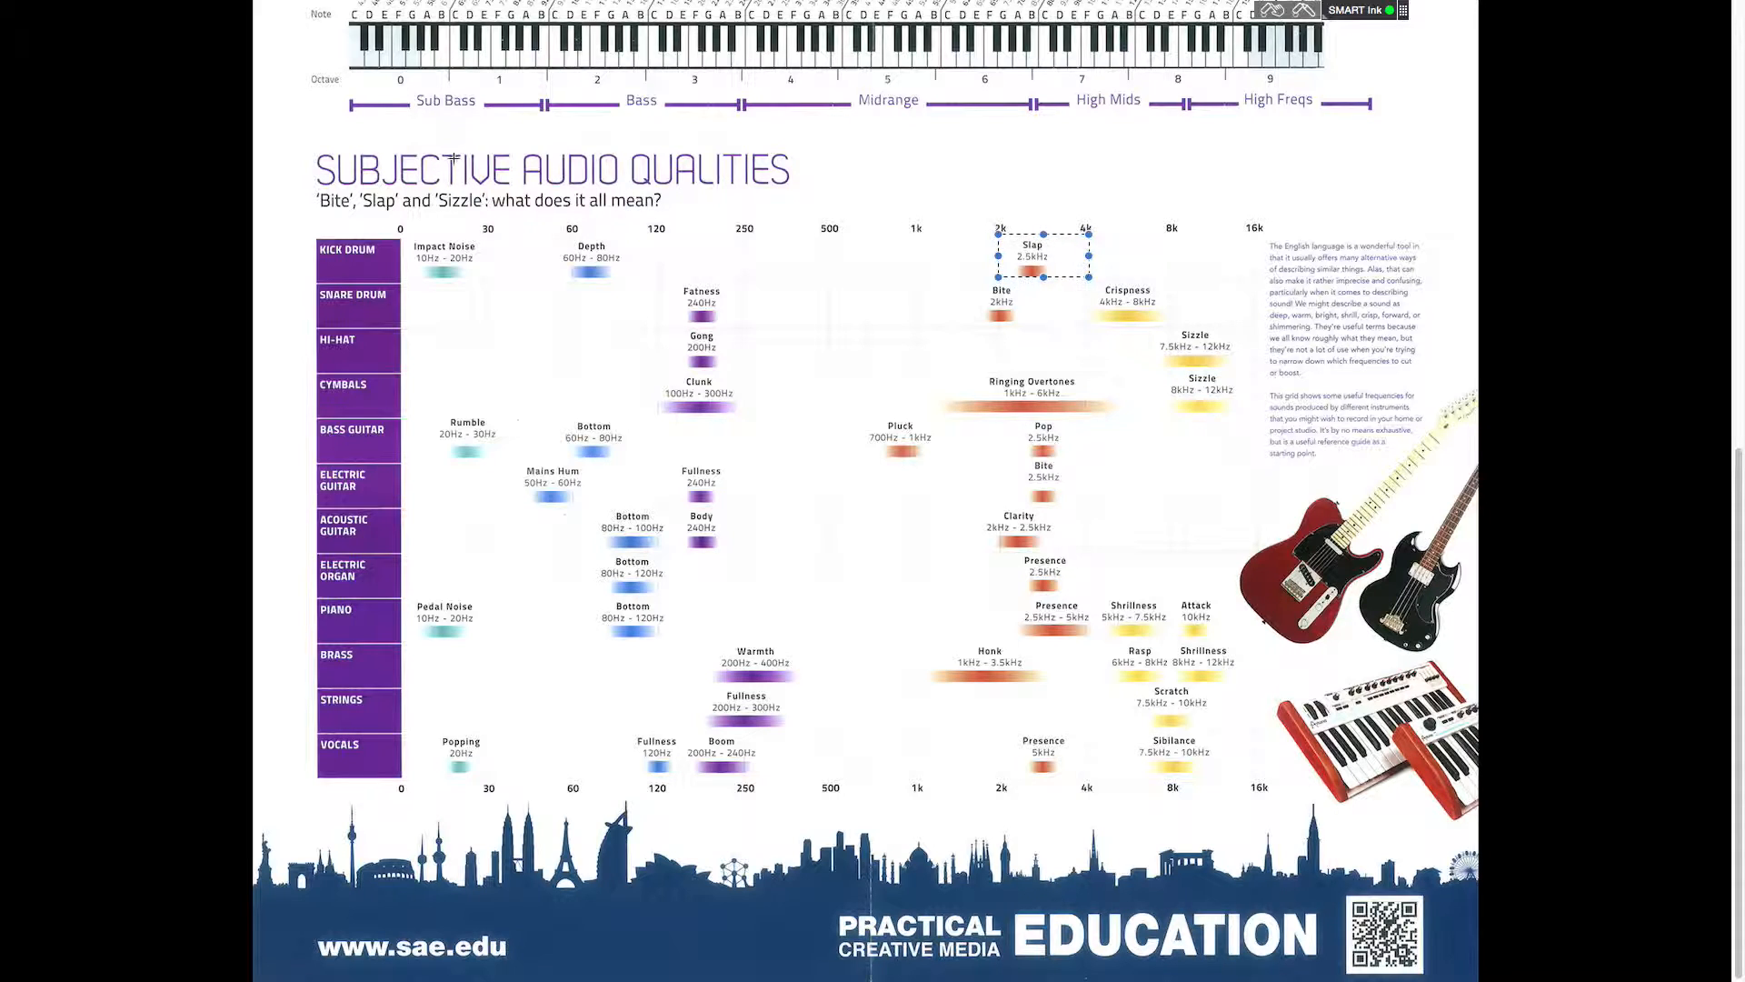
left_click_drag(316, 239, 401, 283)
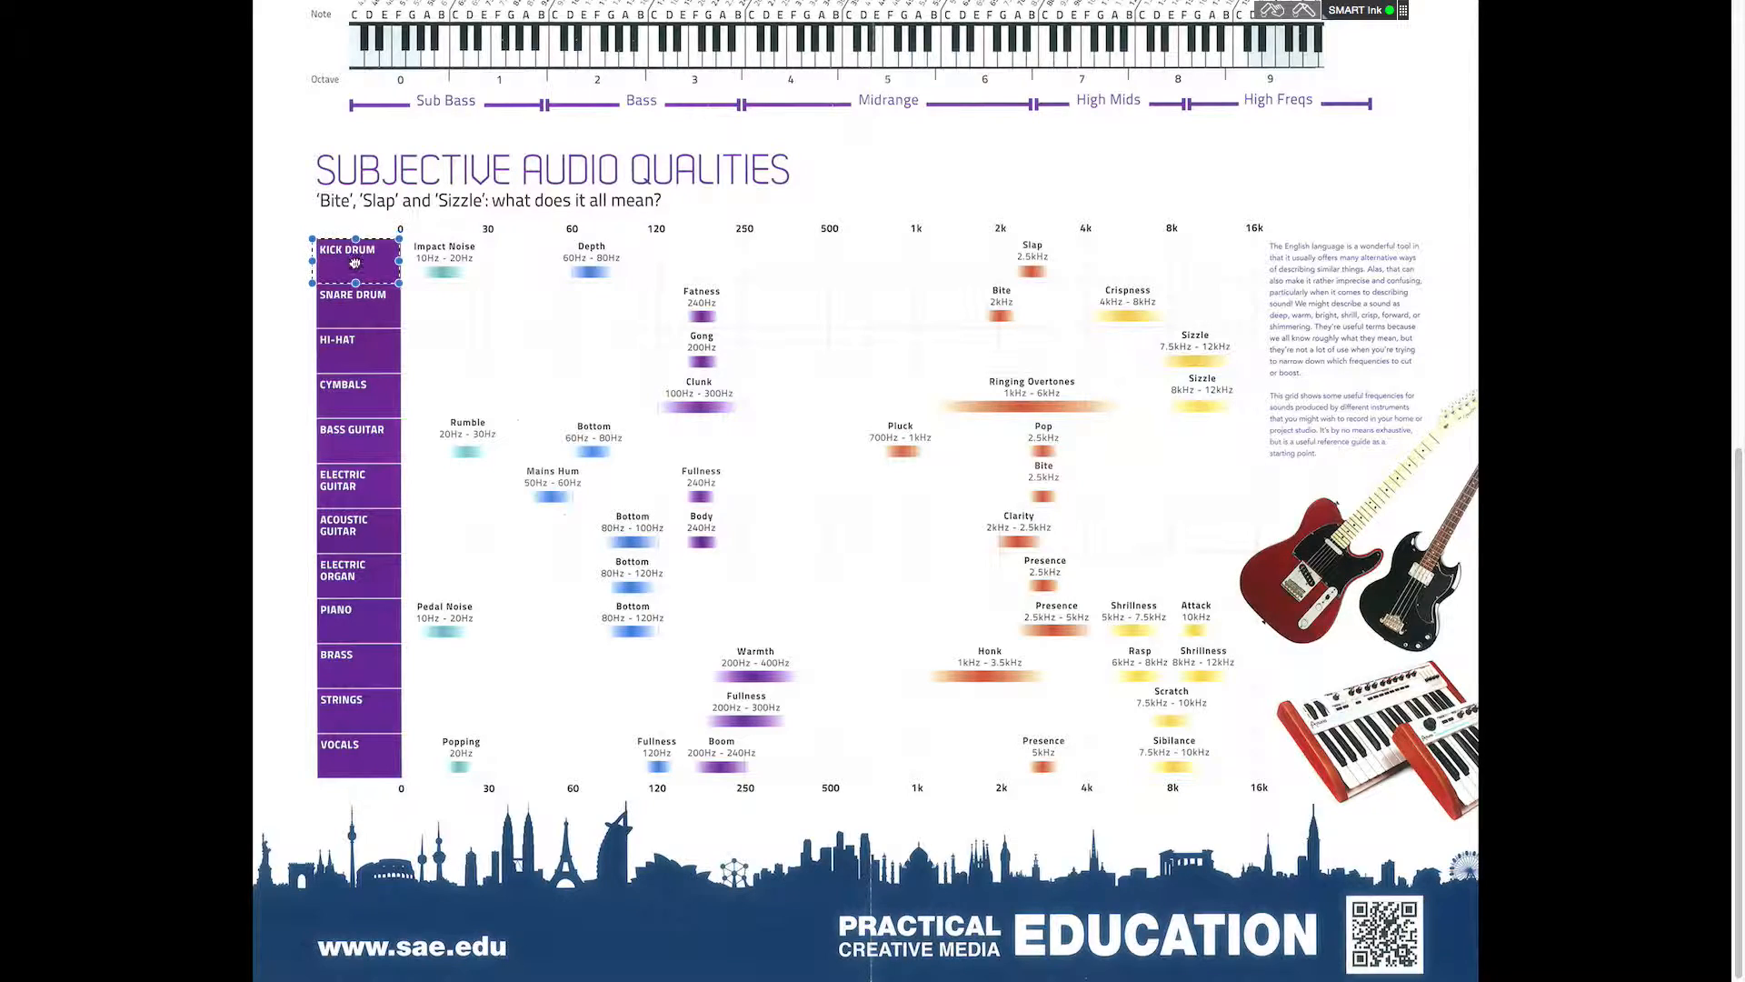
left_click(338, 222)
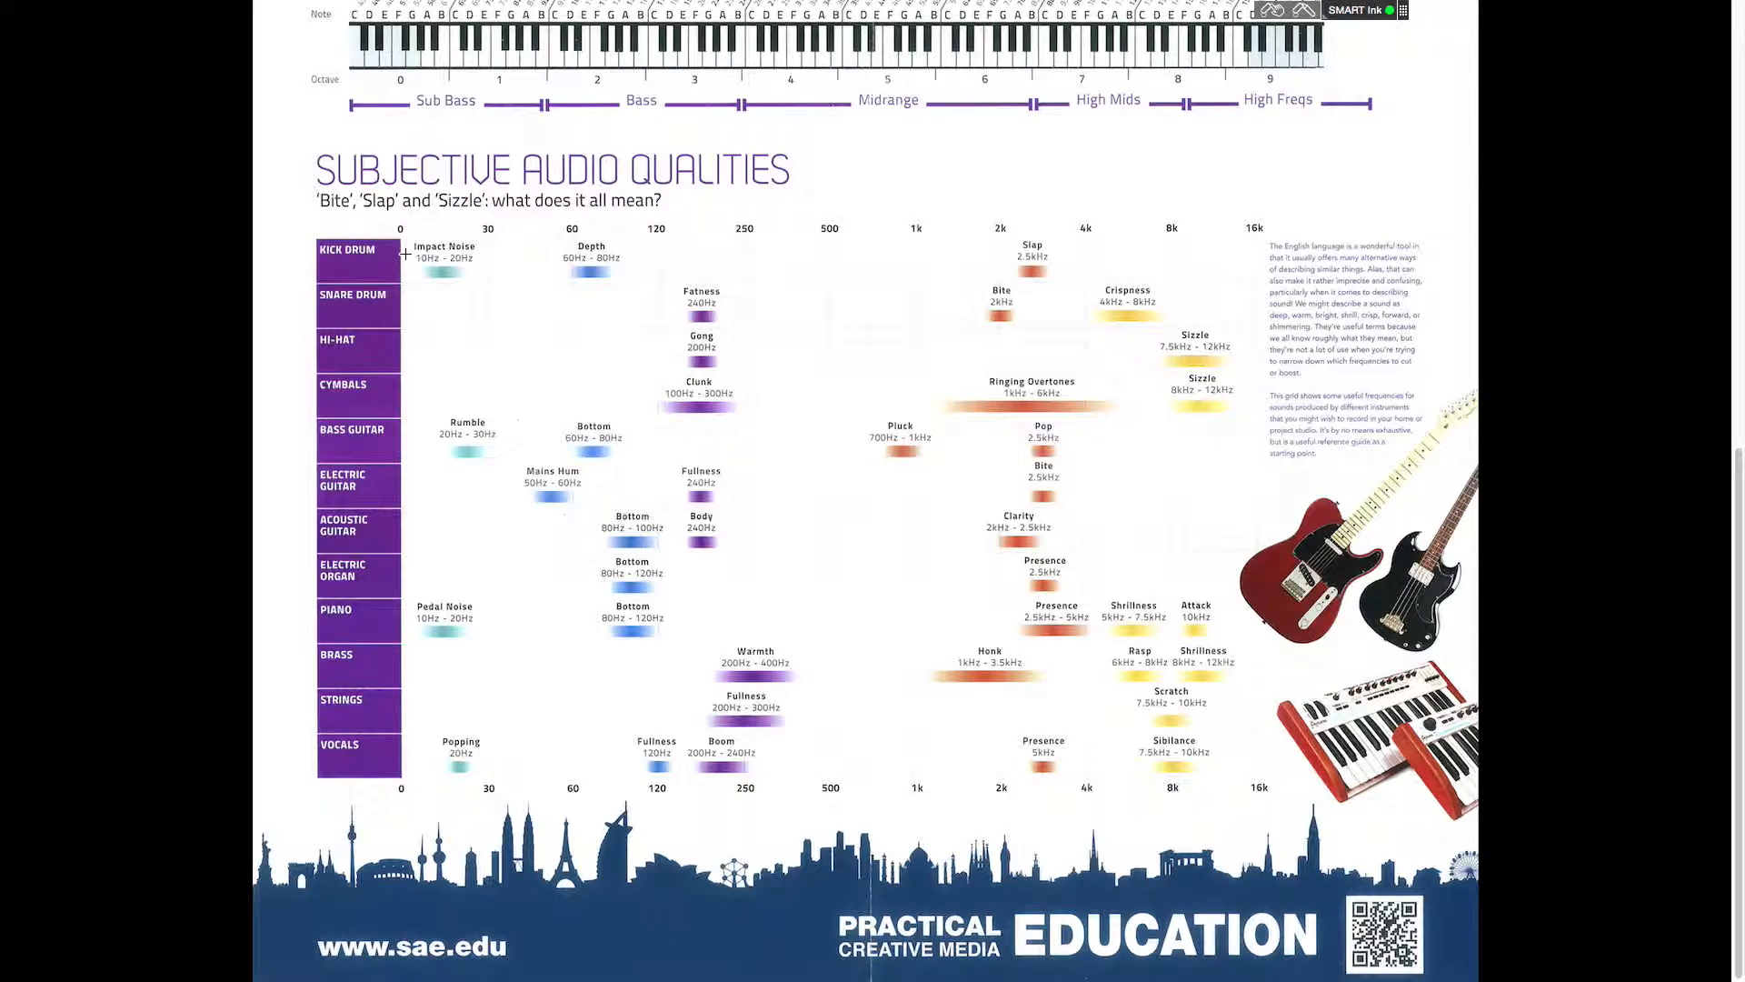
left_click_drag(317, 240, 1261, 286)
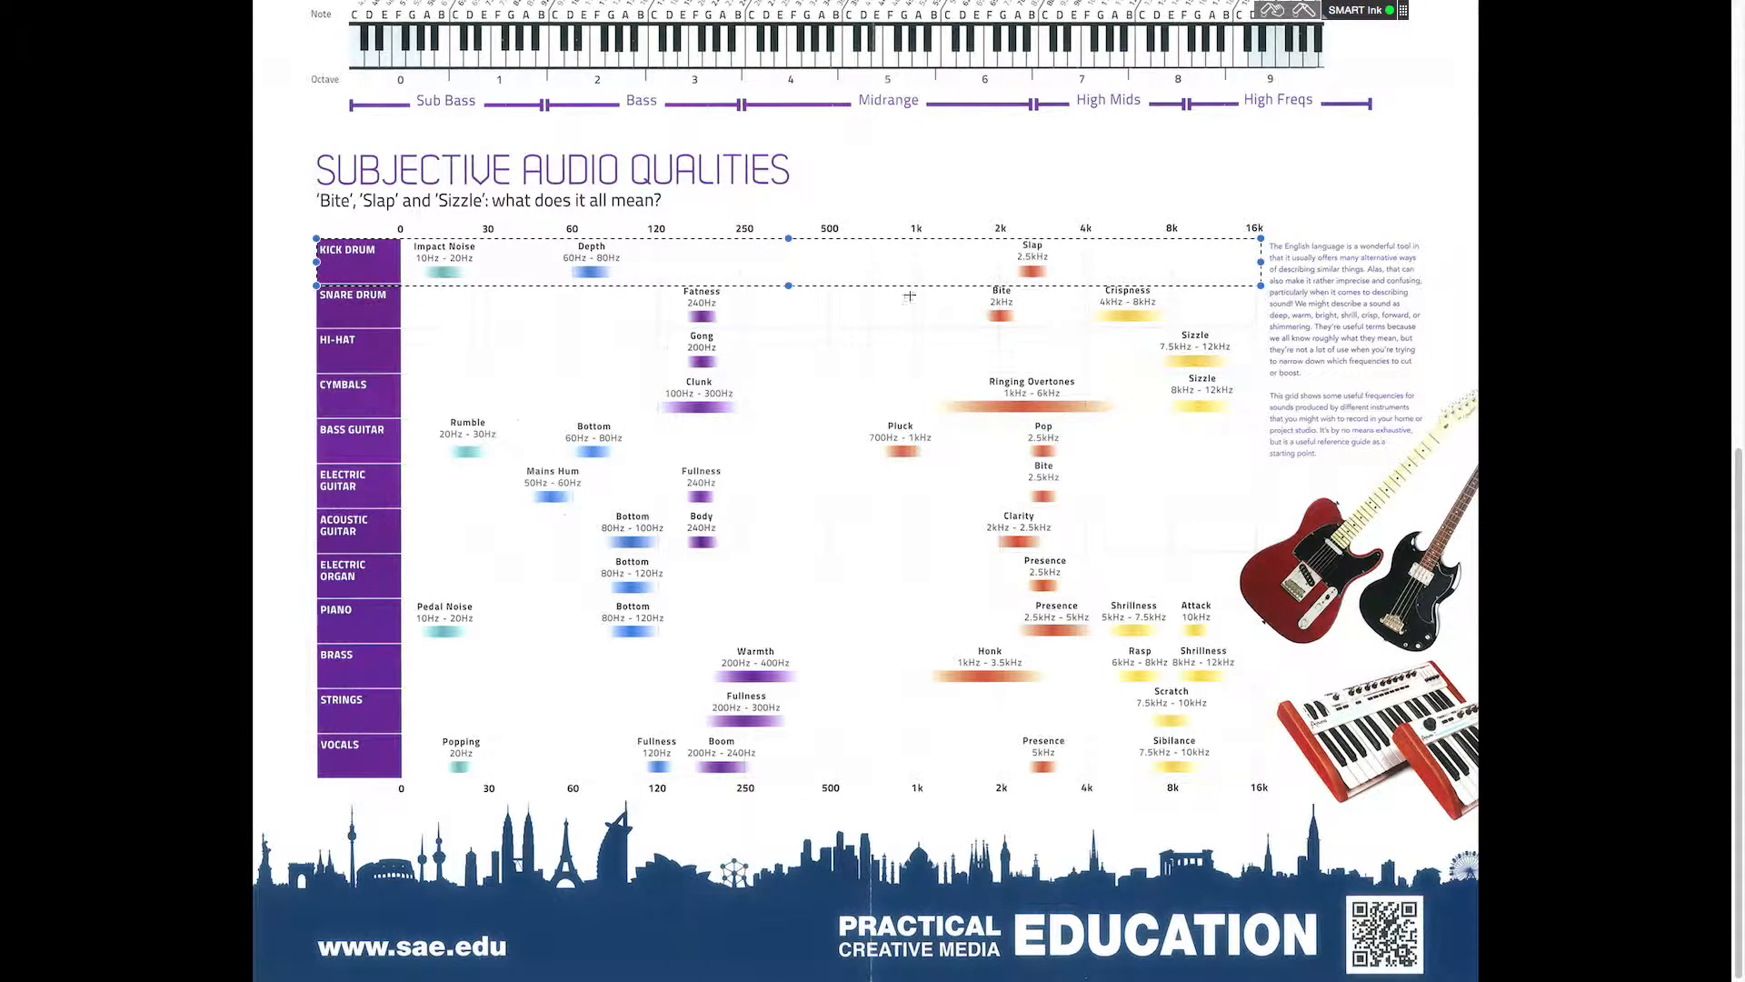
left_click(443, 230)
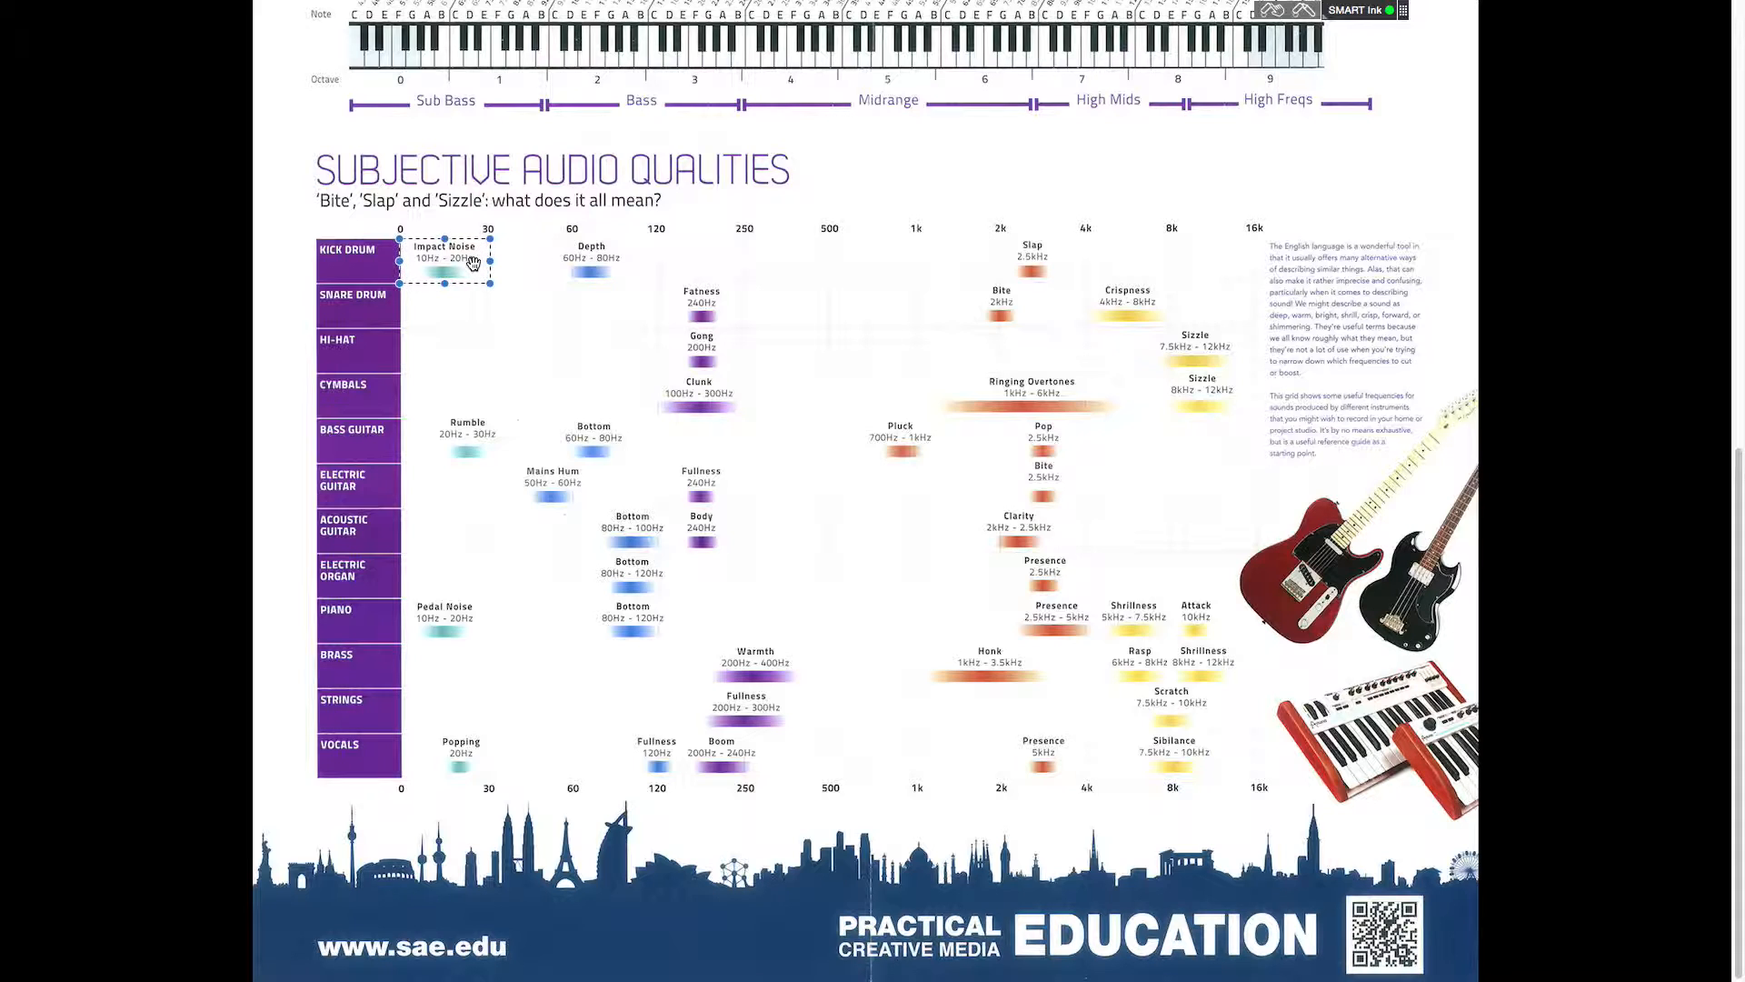
Step: Return to Logic Pro X and play the kick to examine its low-frequency curve in the analyzer
key("super+Tab")
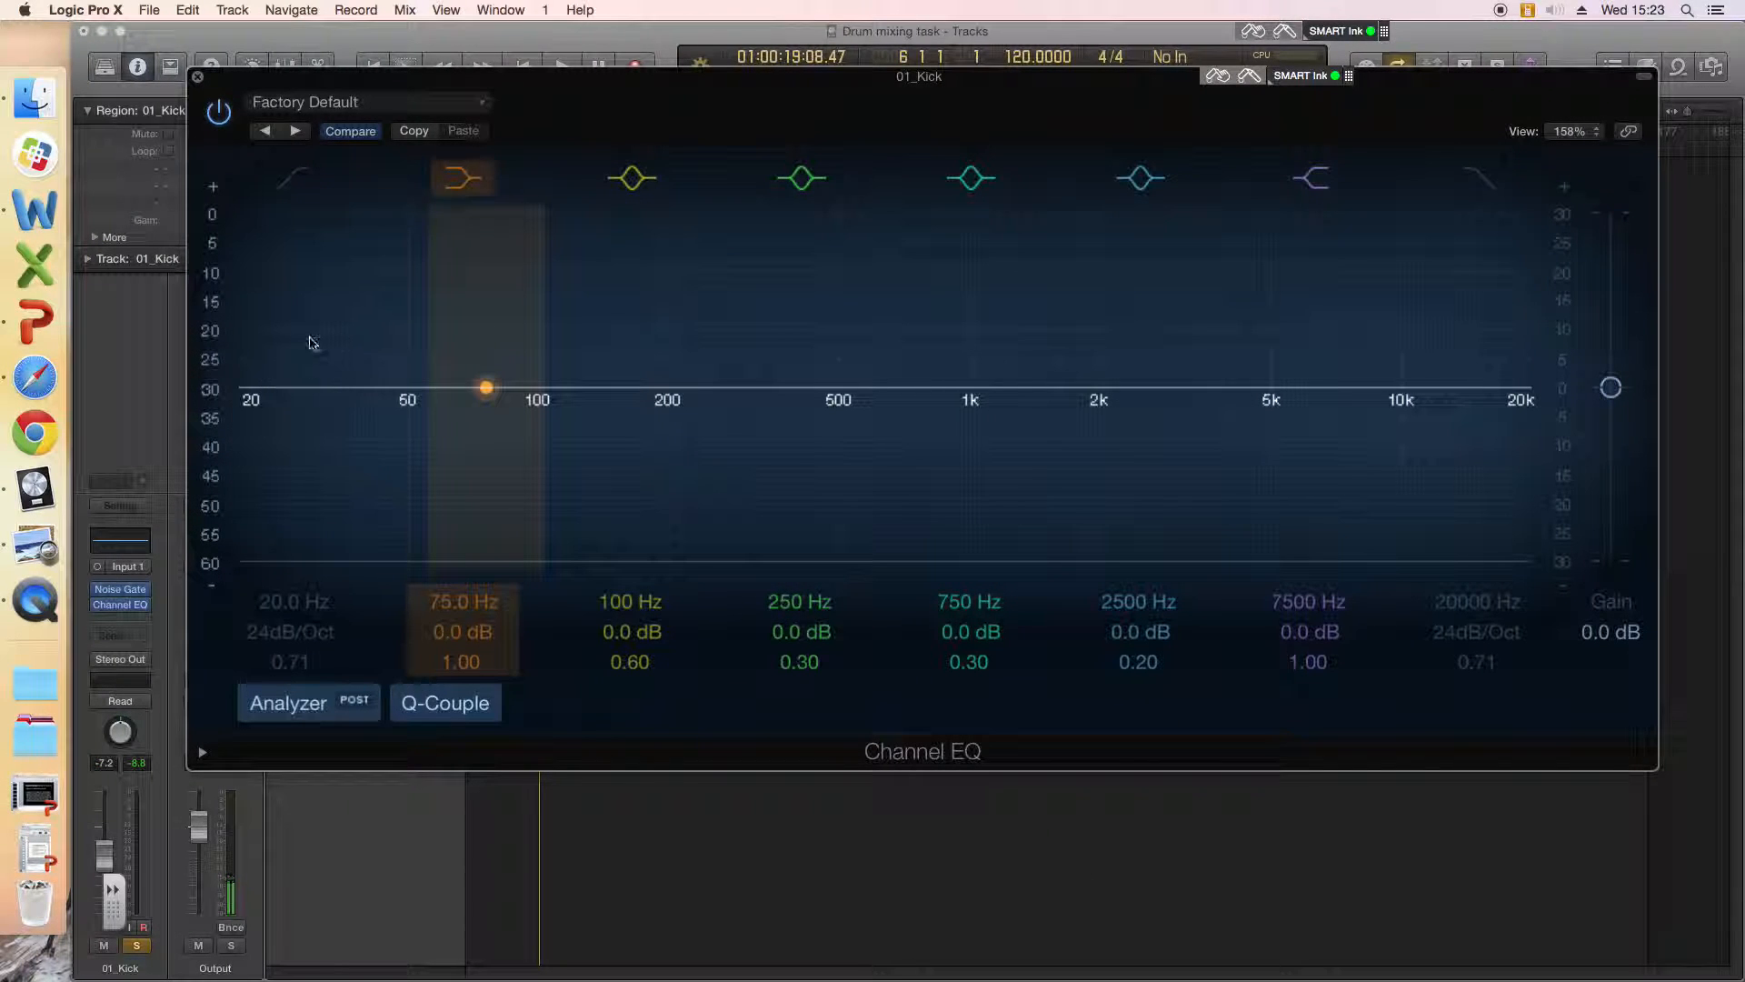
key("space")
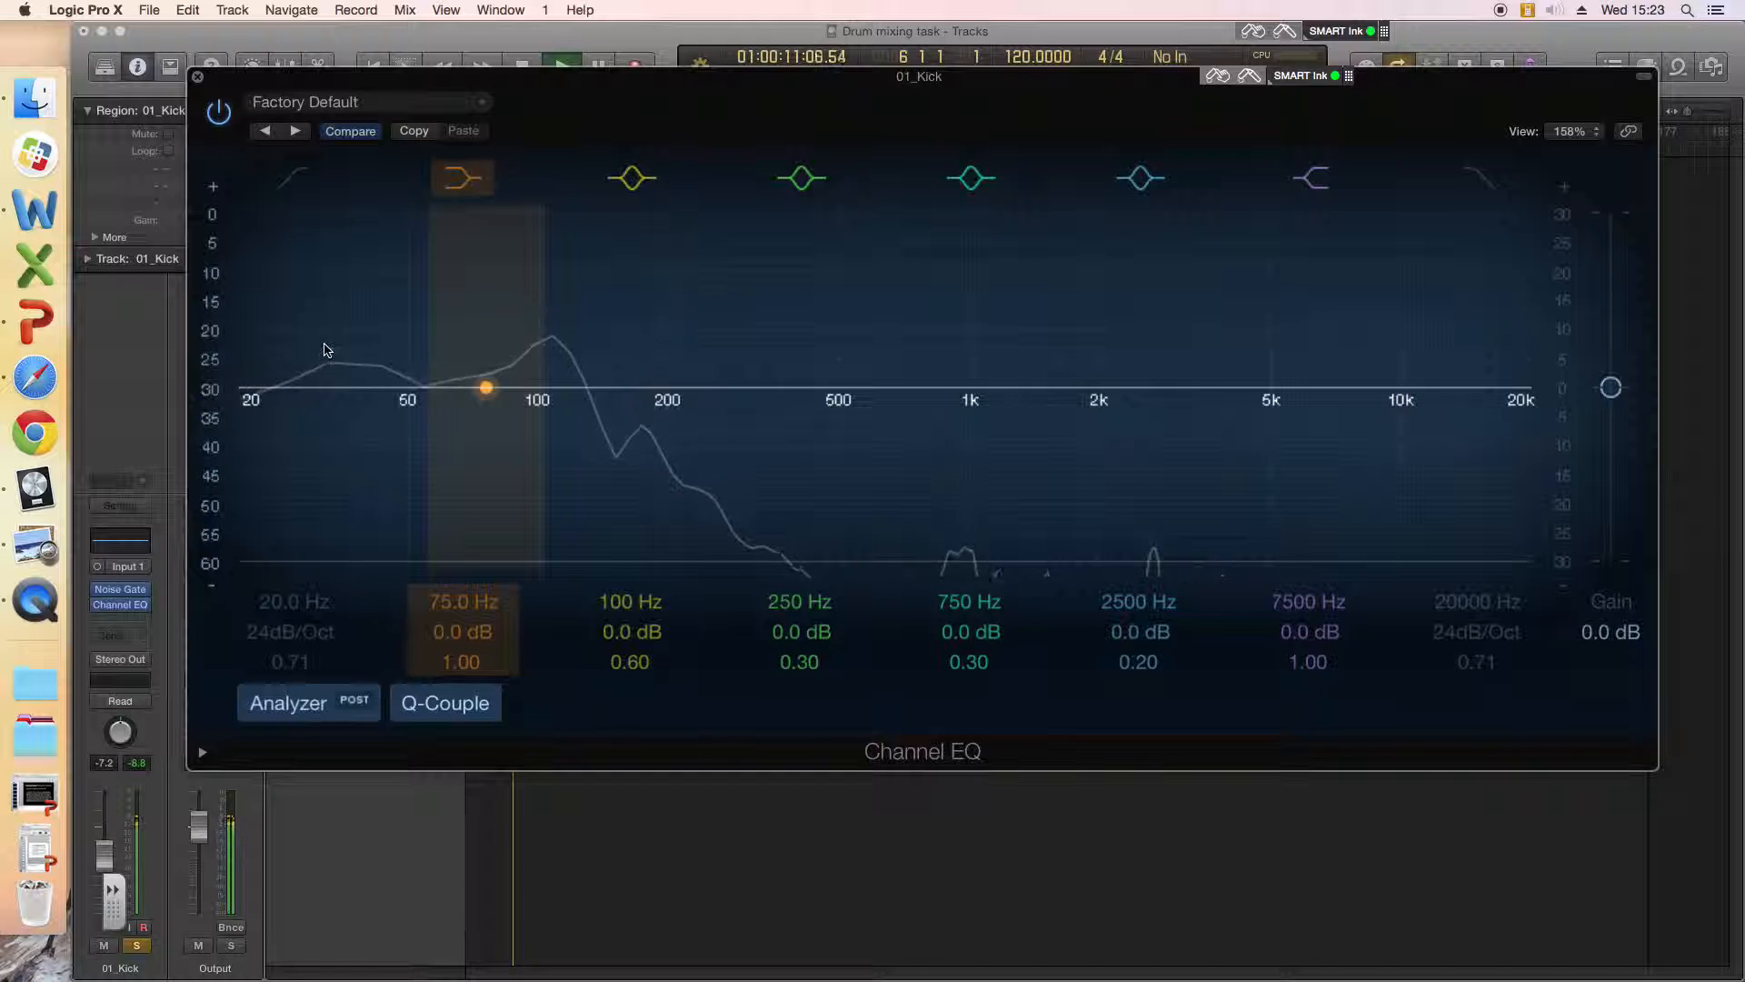
key("space")
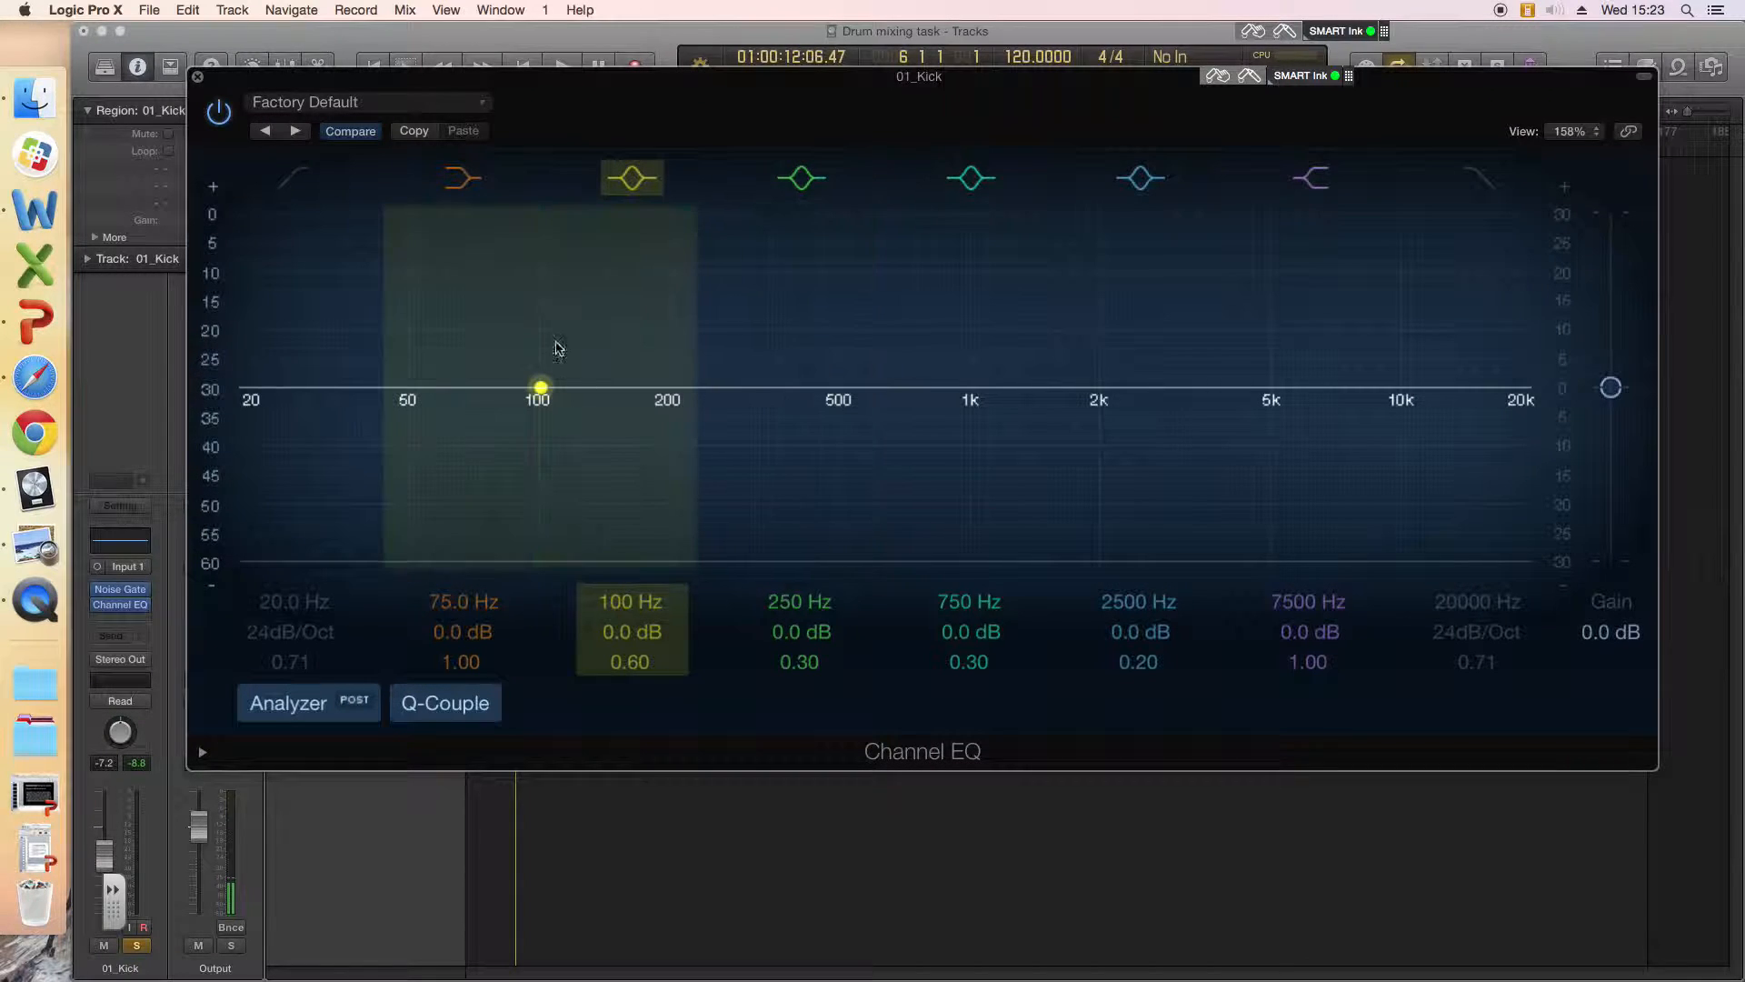
Step: Boost the 100 Hz peak band by +24.0 dB at 106 Hz and narrow it to a Q of 4.00
left_click_drag(541, 389, 556, 196)
left_click_drag(629, 661, 629, 609)
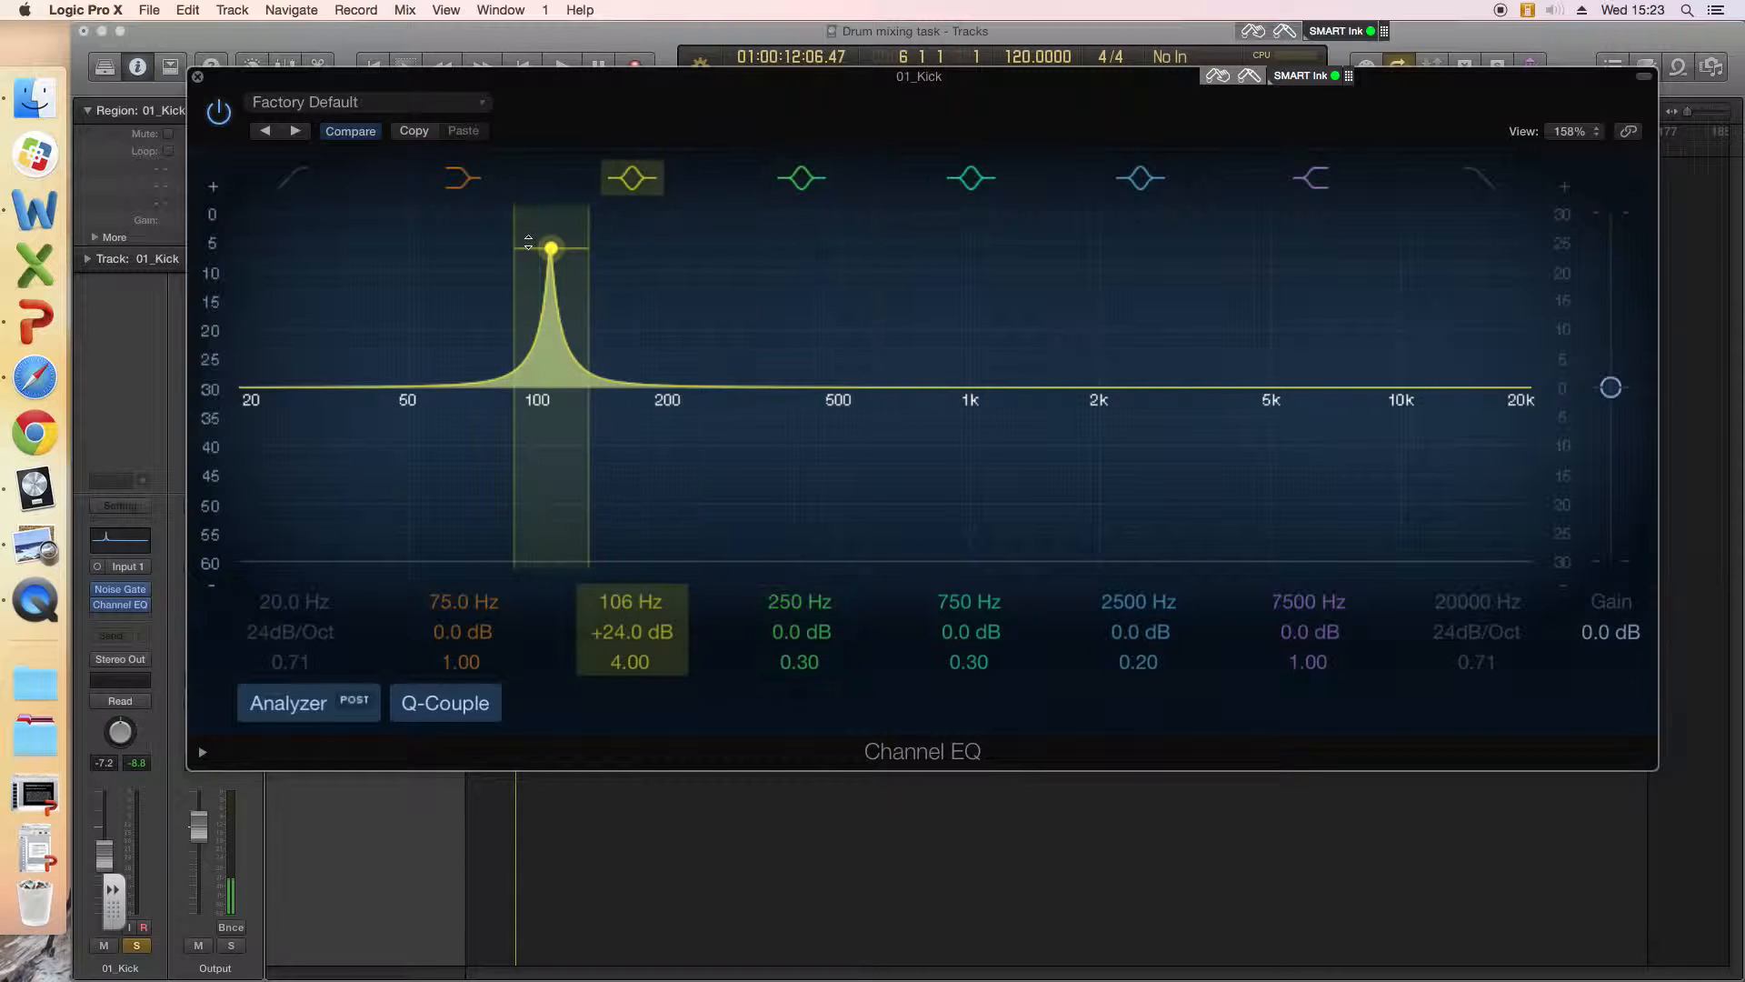
mouse_move(552, 252)
left_mouse_down()
mouse_move(767, 261)
mouse_move(476, 273)
mouse_move(669, 272)
mouse_move(506, 281)
mouse_move(546, 288)
mouse_move(527, 309)
mouse_move(534, 276)
mouse_move(507, 526)
mouse_move(504, 244)
mouse_move(532, 454)
mouse_move(549, 247)
left_mouse_up()
Step: Move the third EQ band to 32.0 Hz and boost it to +24.0 dB with a Q of 0.54 during kick playback
left_click_drag(551, 250, 316, 435)
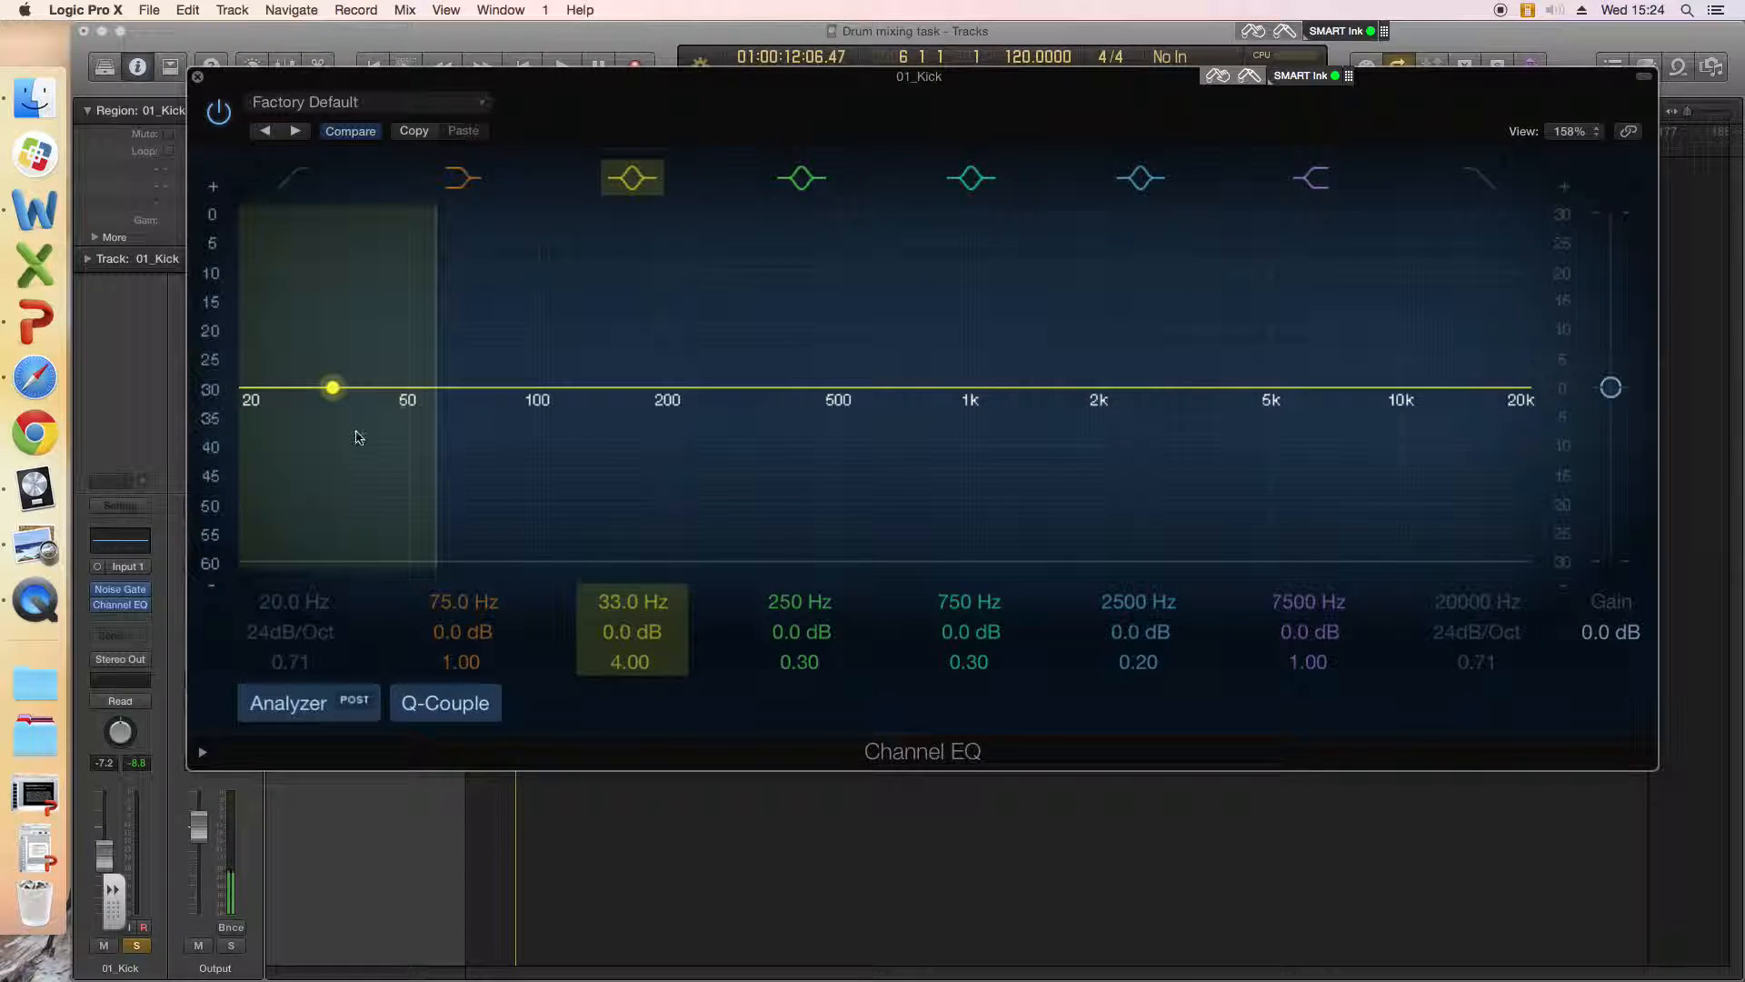
mouse_move(332, 391)
left_mouse_down()
mouse_move(329, 485)
mouse_move(326, 324)
mouse_move(324, 400)
left_mouse_up()
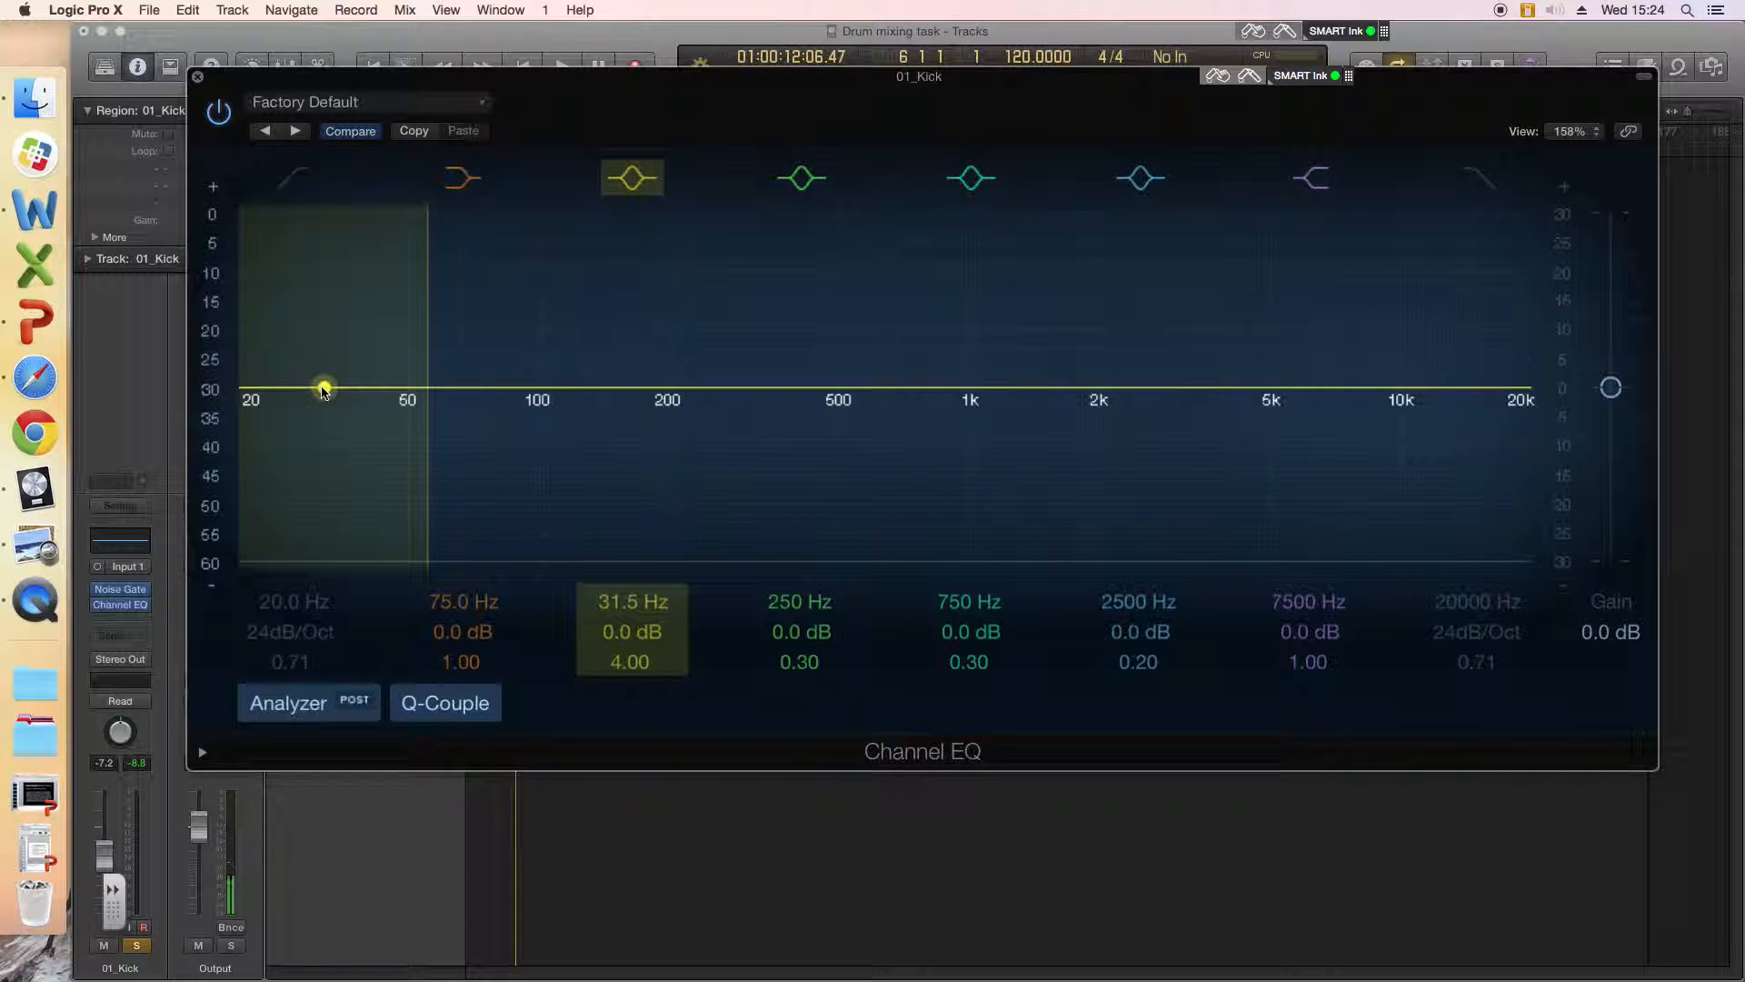
key("space")
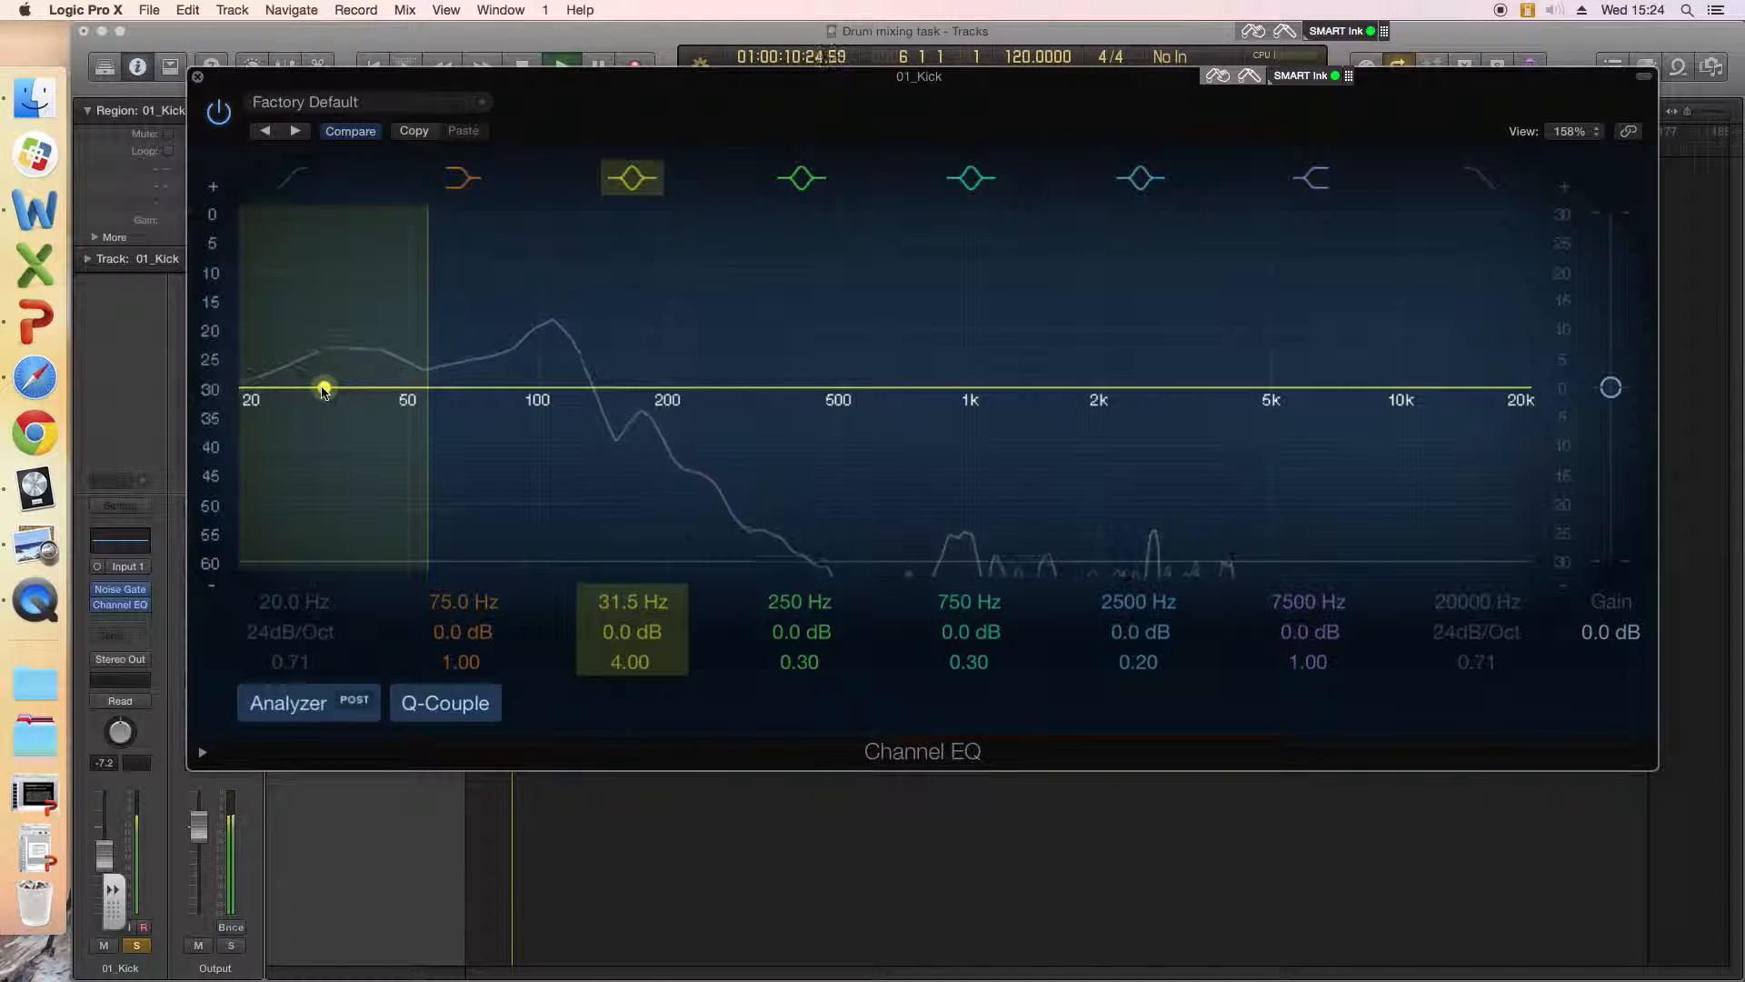
left_click_drag(327, 354, 329, 254)
left_click_drag(634, 662, 633, 736)
left_click_drag(634, 631, 634, 575)
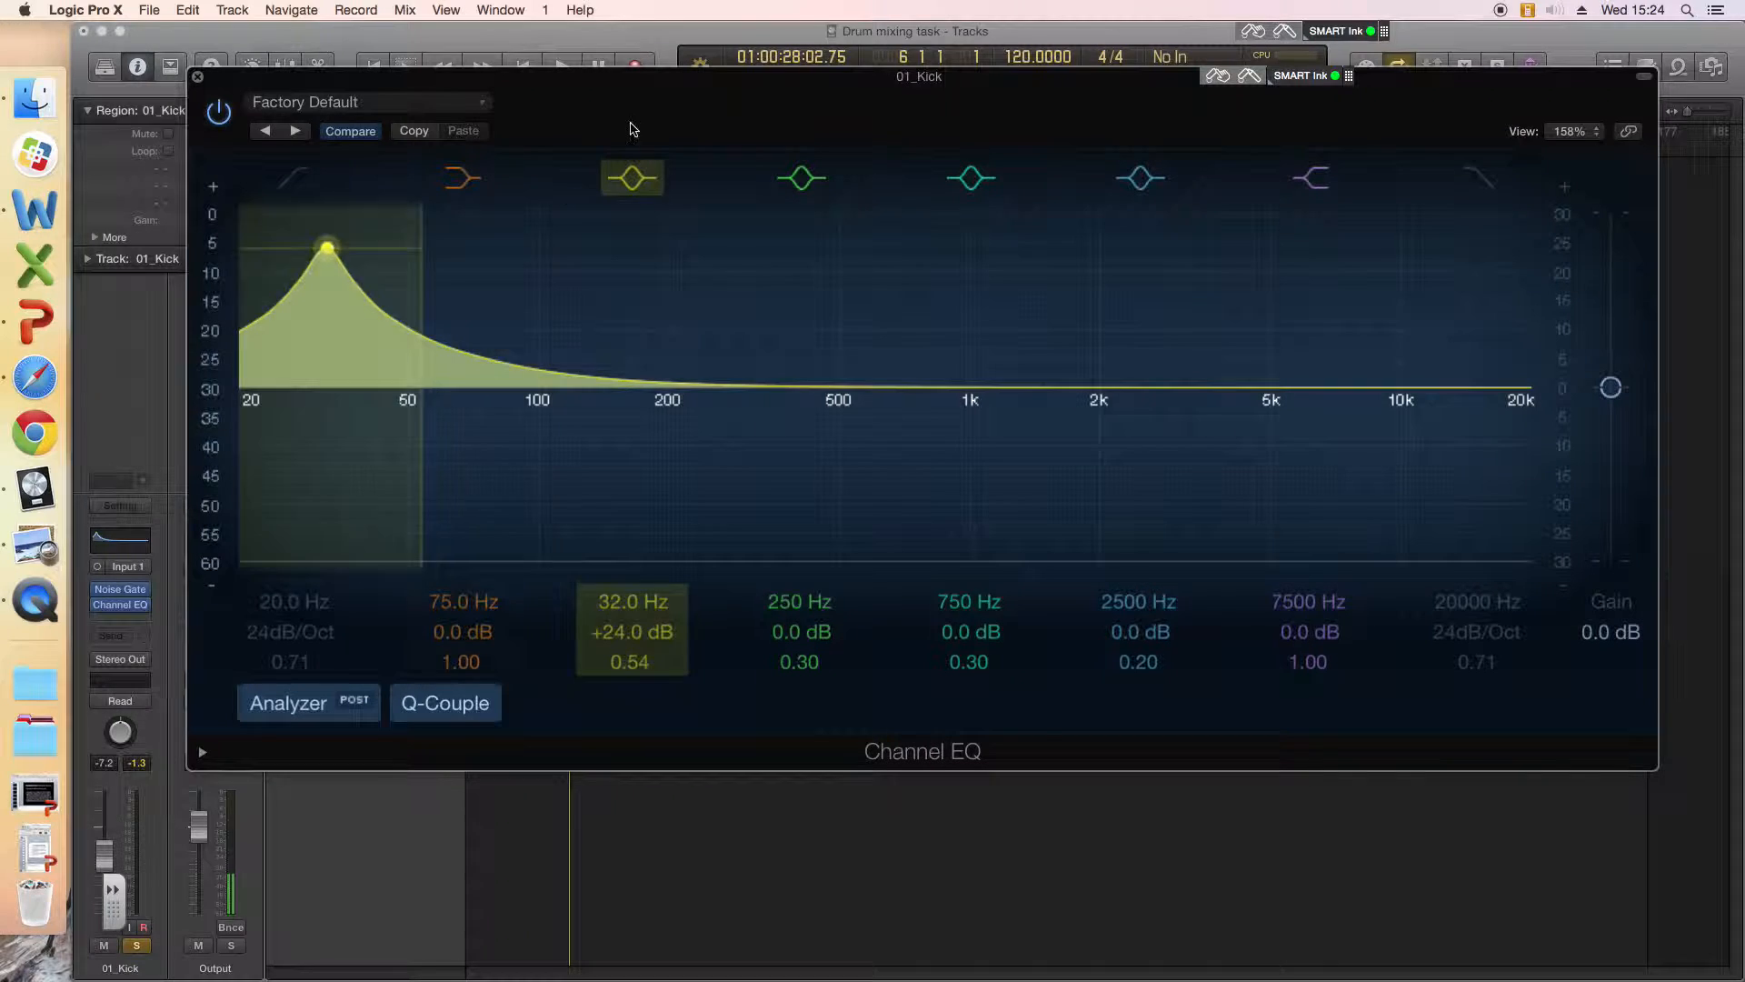
Step: Pull the third EQ band down to a -20.0 dB cut at 30.0 Hz and switch that band off
left_click_drag(613, 98, 616, 93)
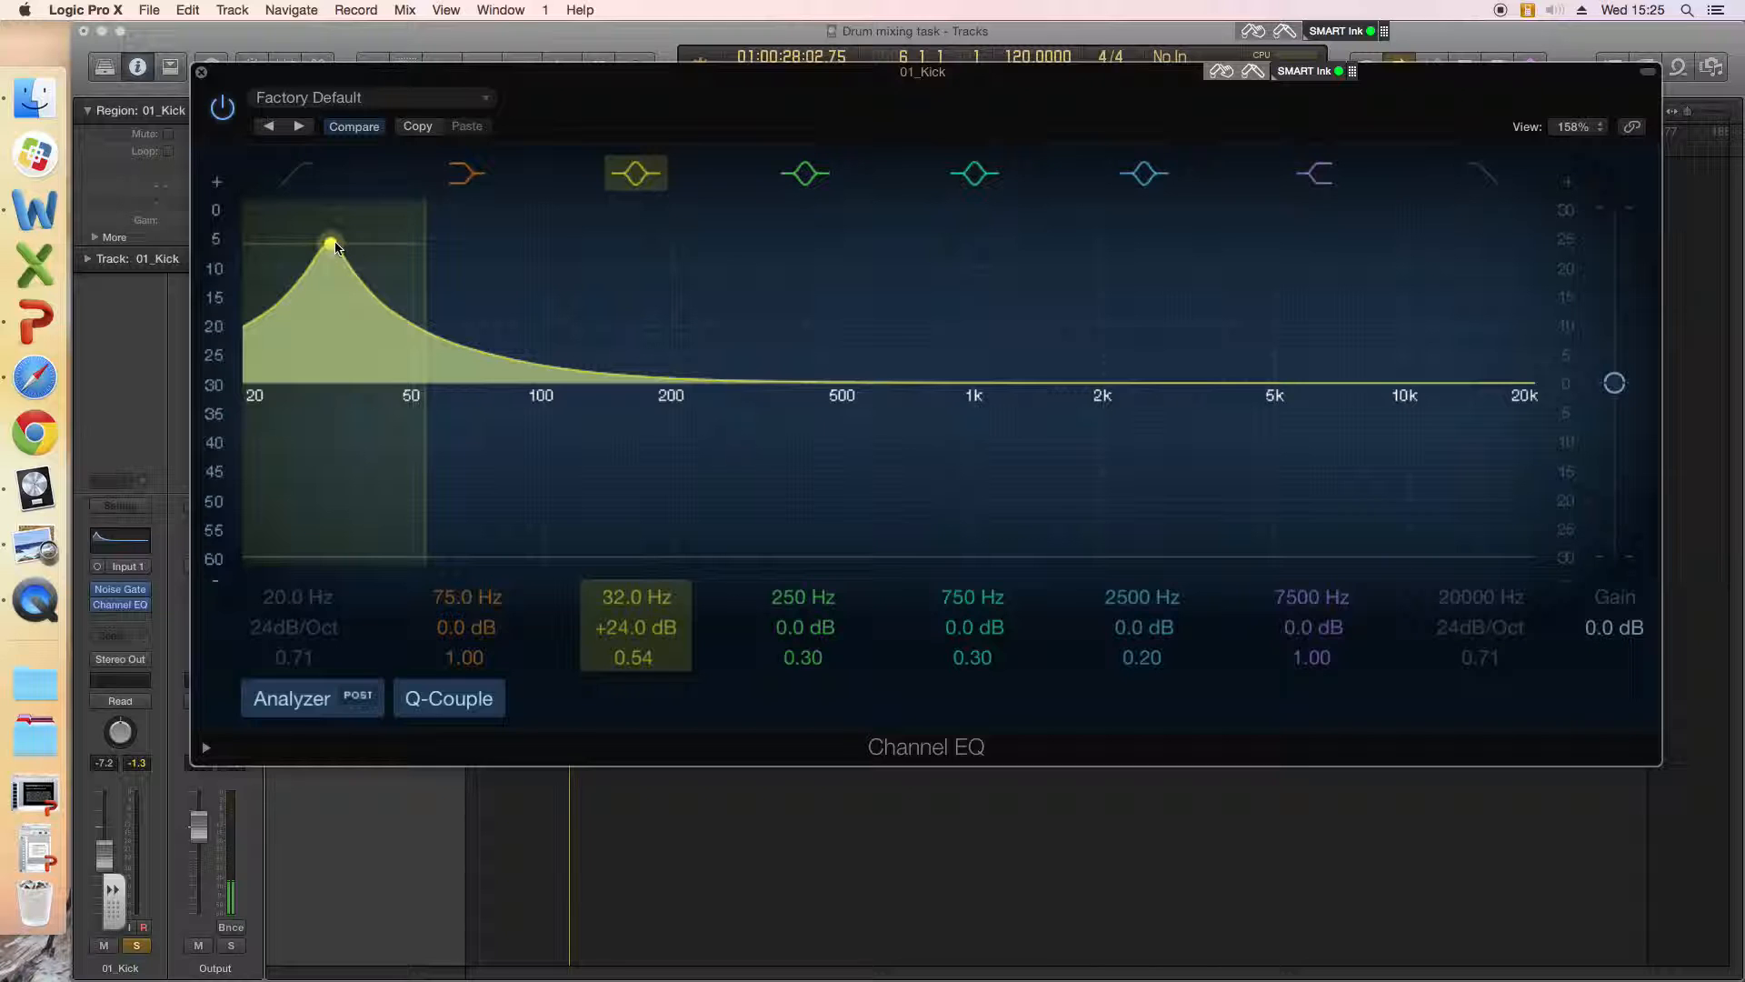
left_click_drag(335, 243, 332, 268)
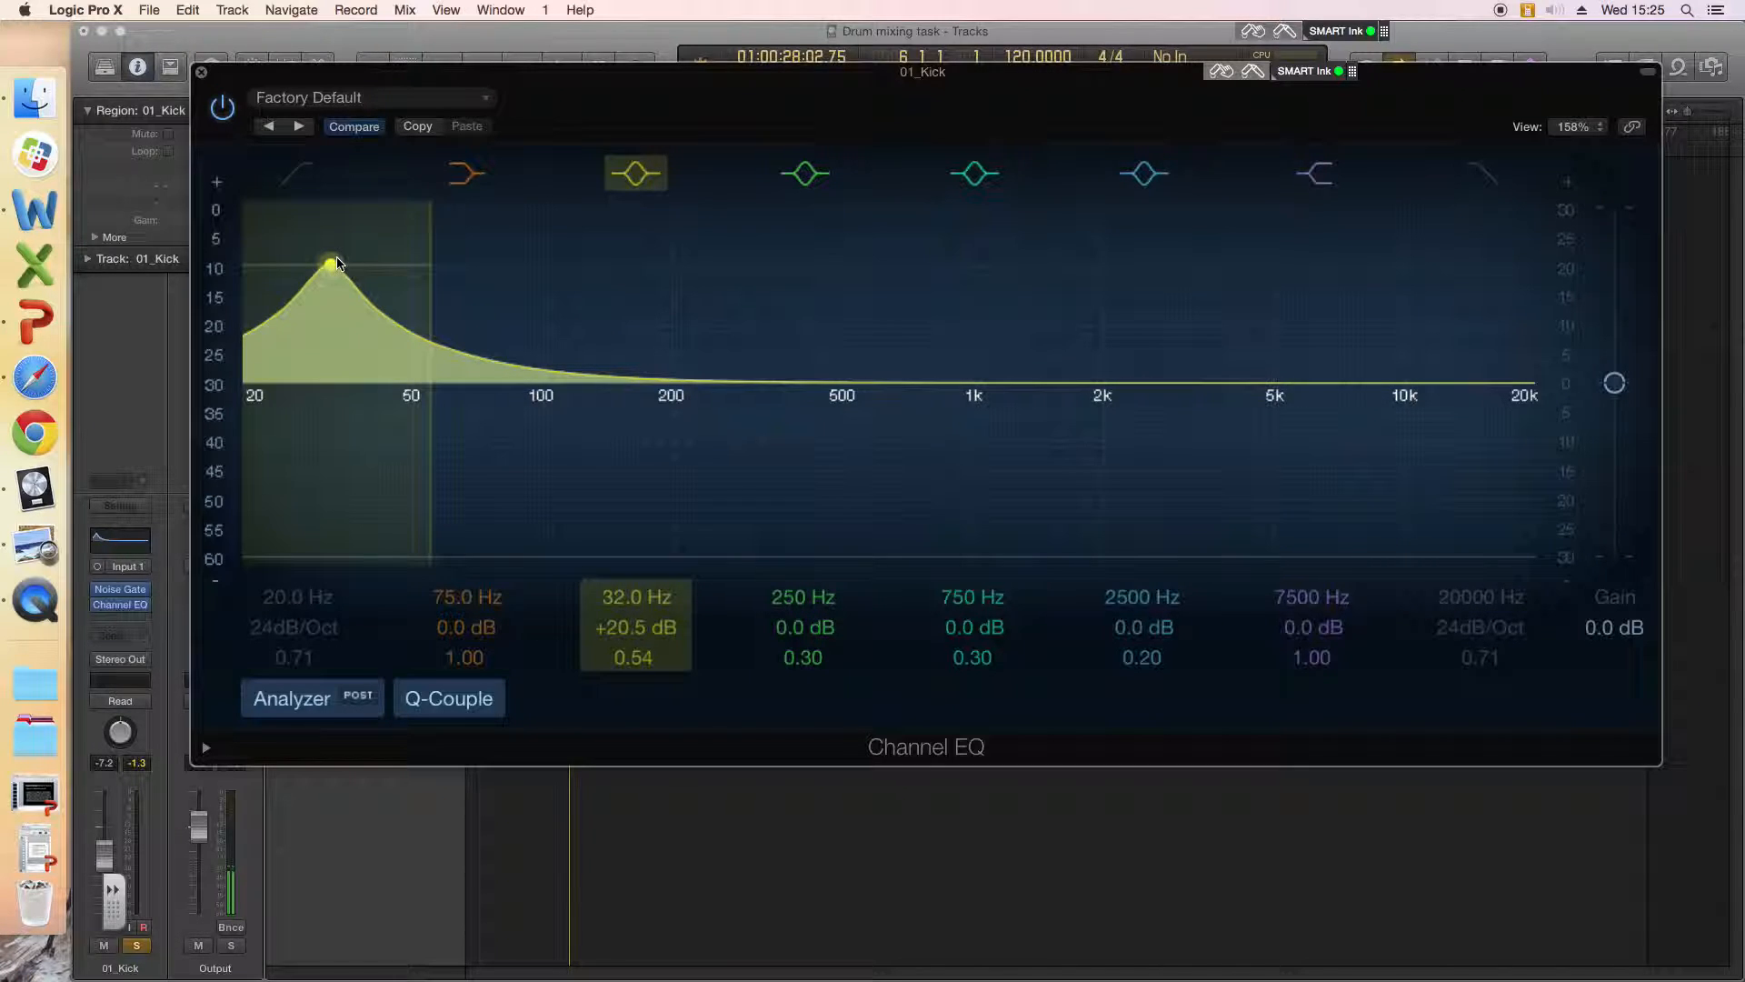
left_click_drag(333, 263, 324, 588)
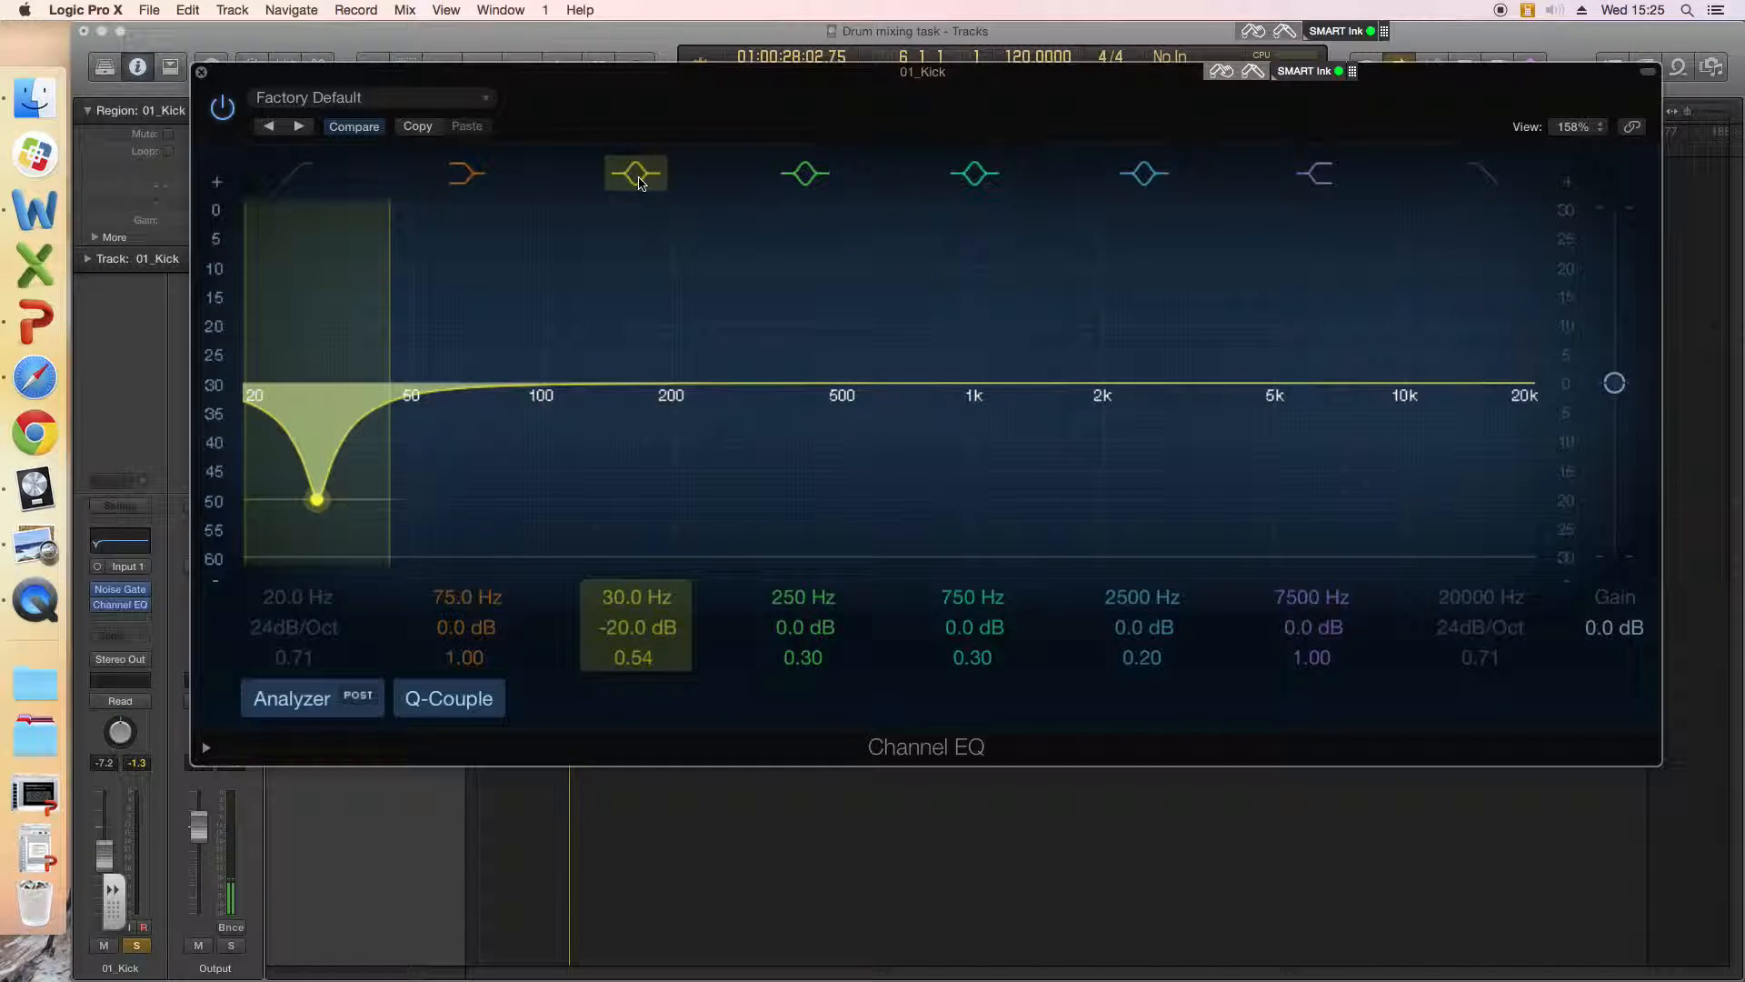
left_click(635, 178)
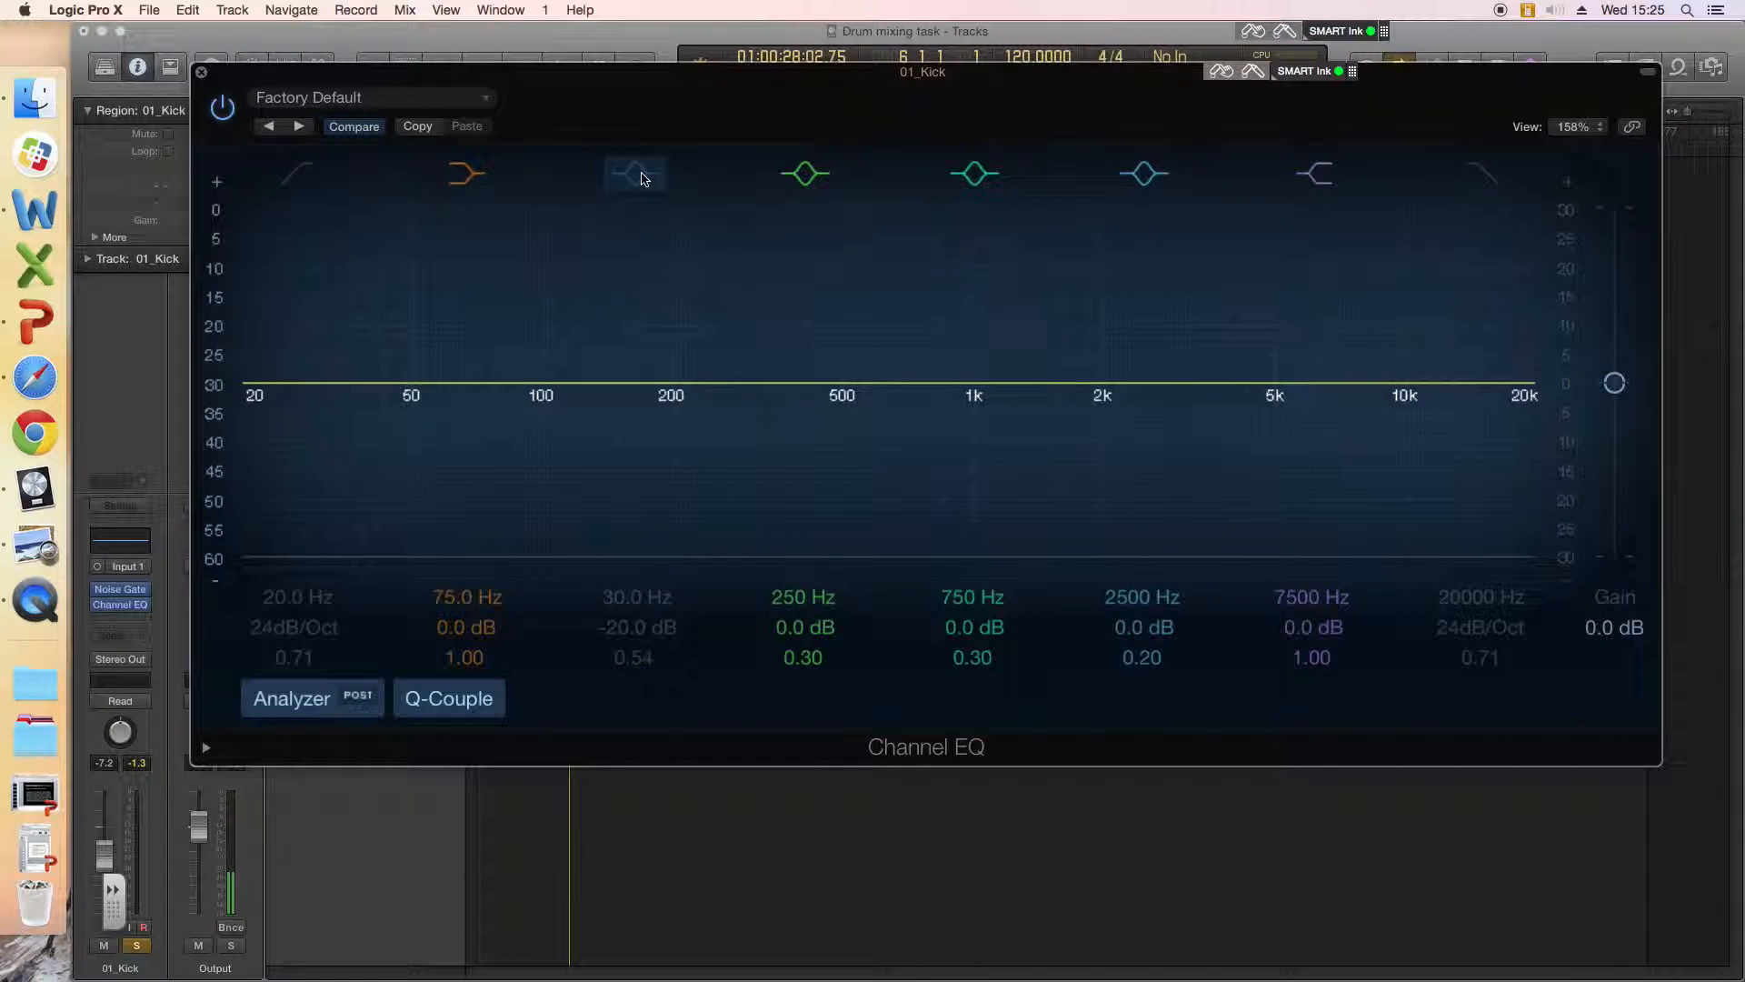
Step: Enable the low cut filter and set it to about 46 Hz with a 48dB/Oct slope and a Q of 0.71
left_click(296, 173)
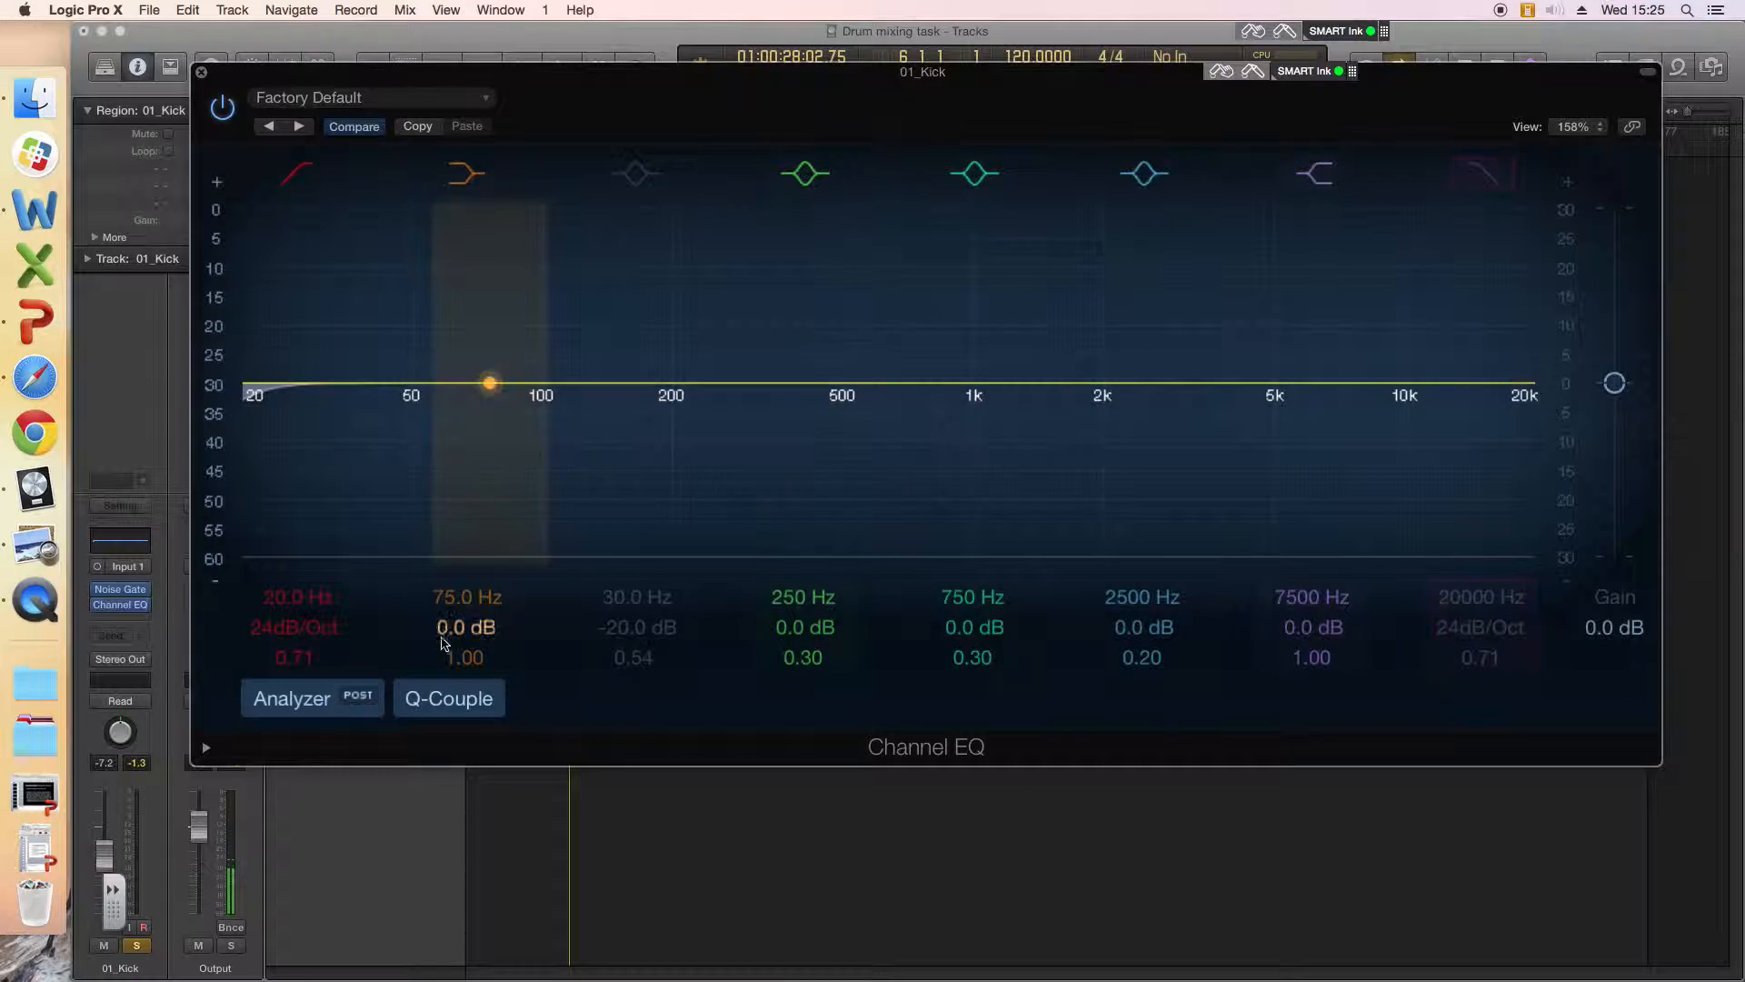
double_click(258, 630)
mouse_move(304, 633)
left_mouse_down()
mouse_move(305, 649)
mouse_move(303, 574)
mouse_move(293, 649)
mouse_move(293, 627)
left_mouse_up()
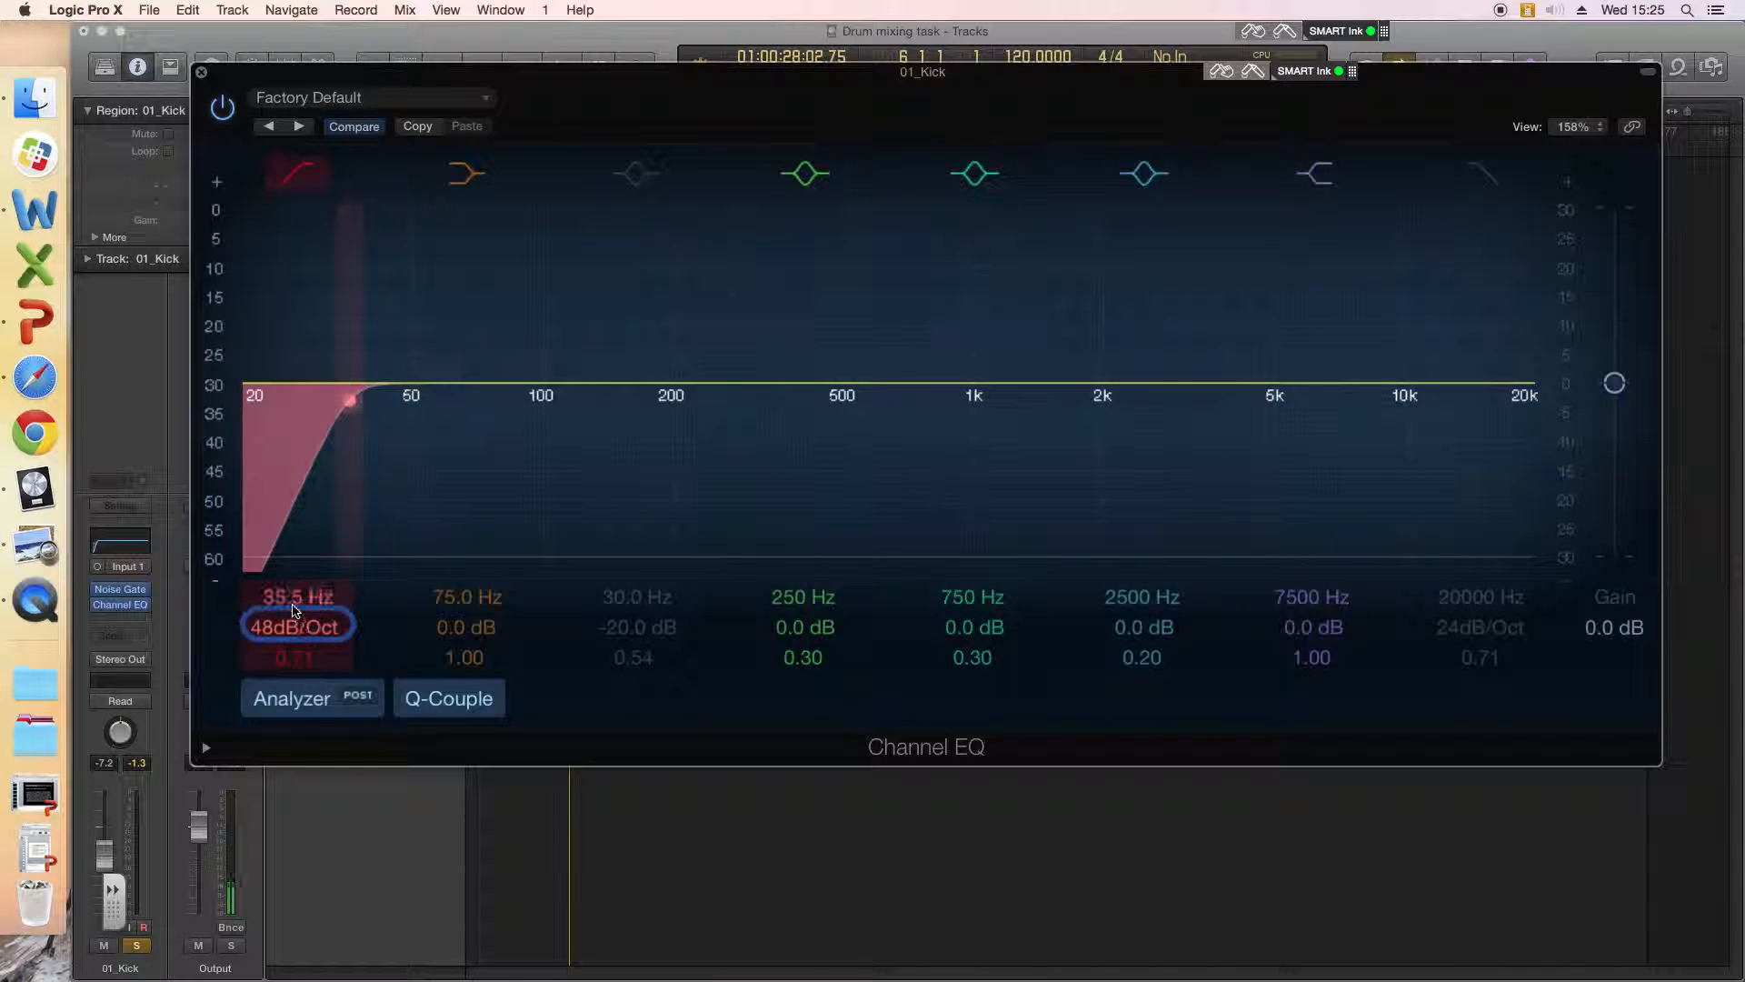
left_click_drag(295, 611, 295, 632)
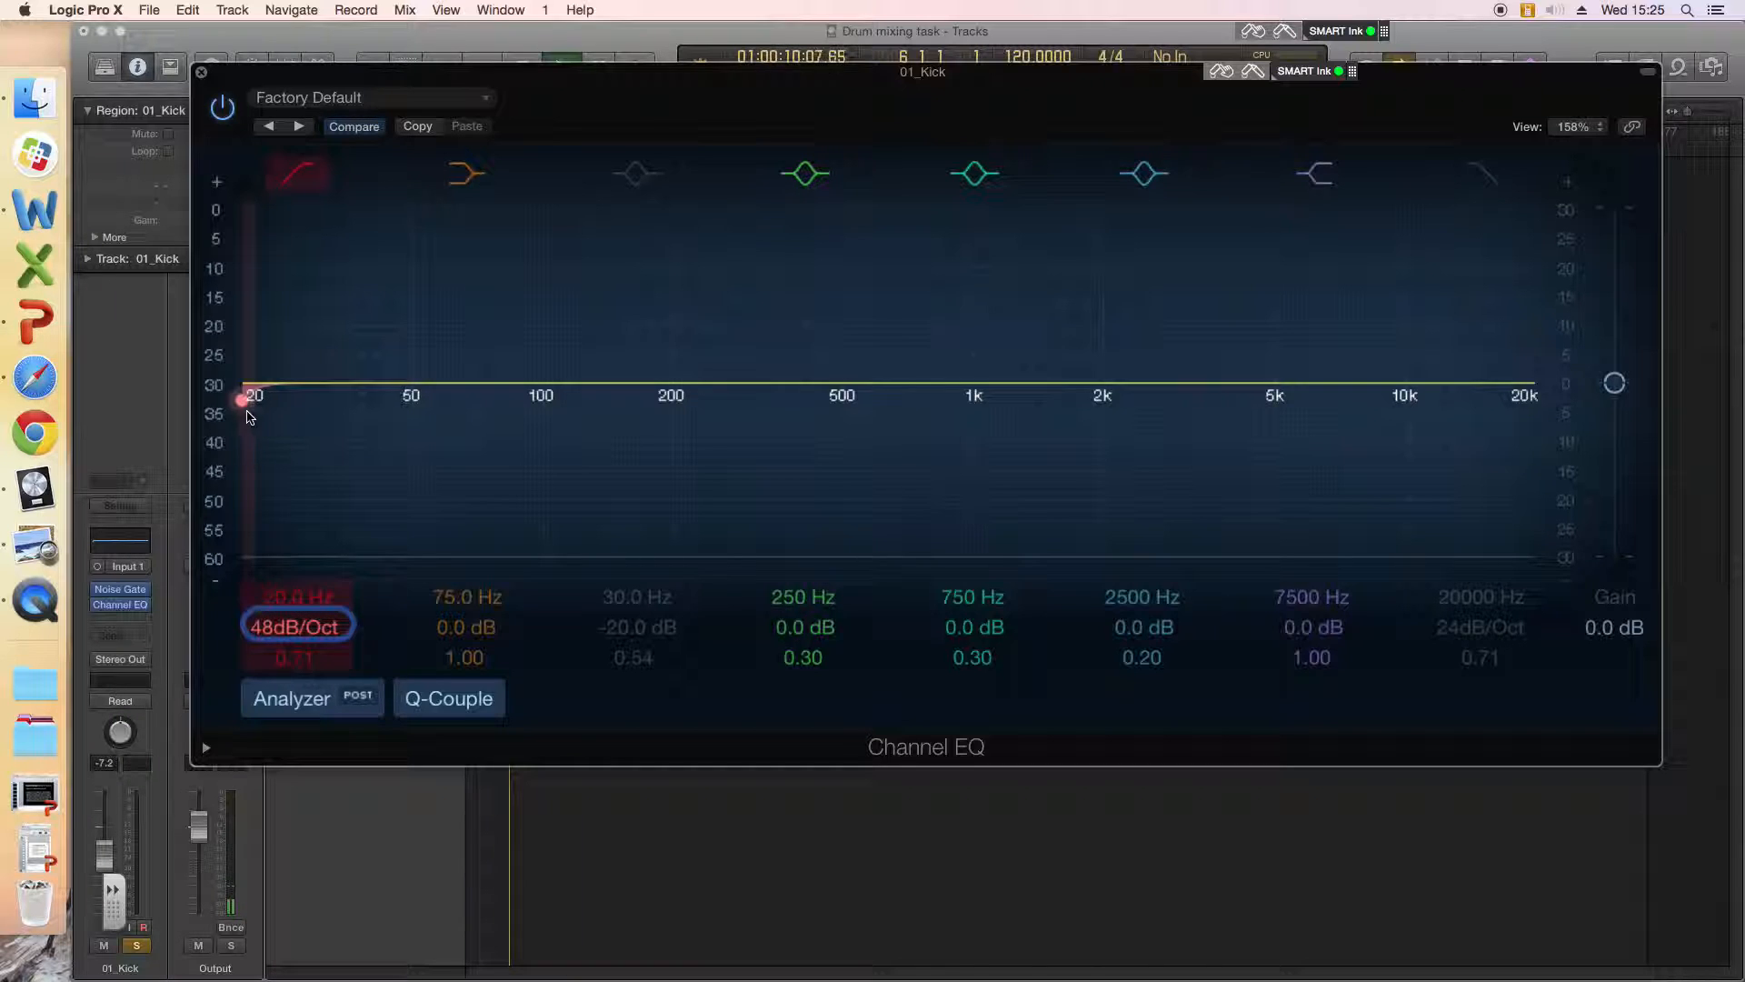
left_click_drag(248, 406, 413, 415)
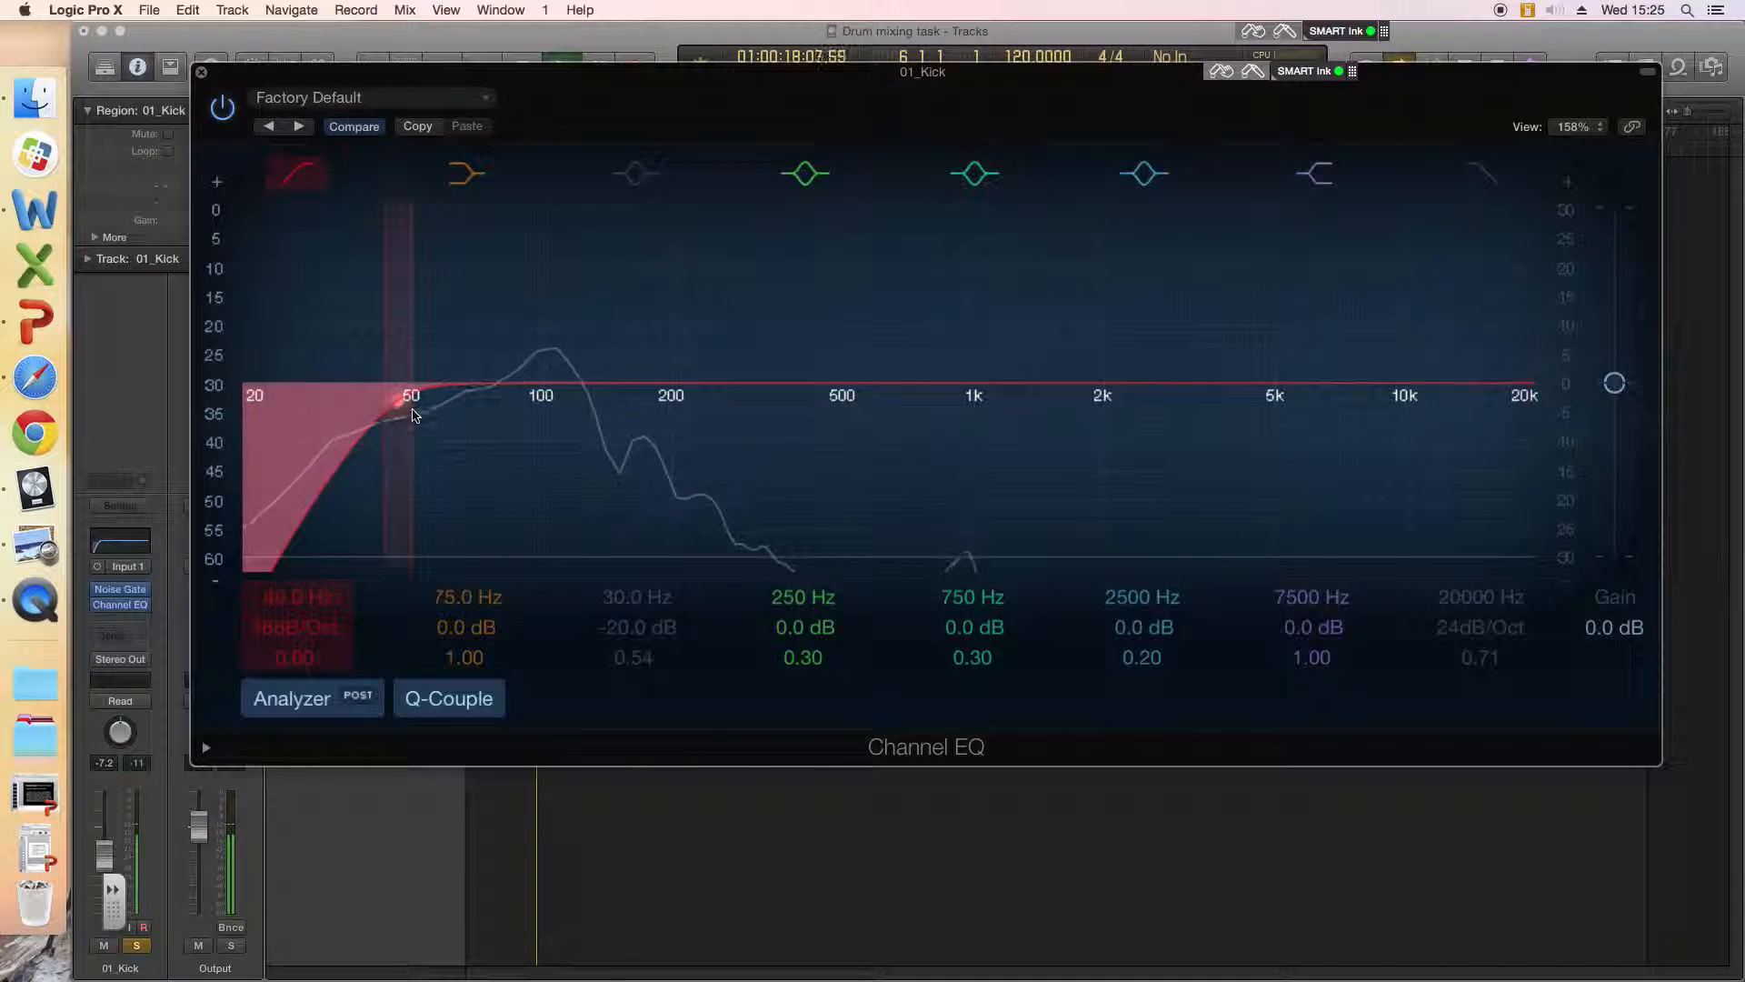
left_click_drag(306, 666, 306, 656)
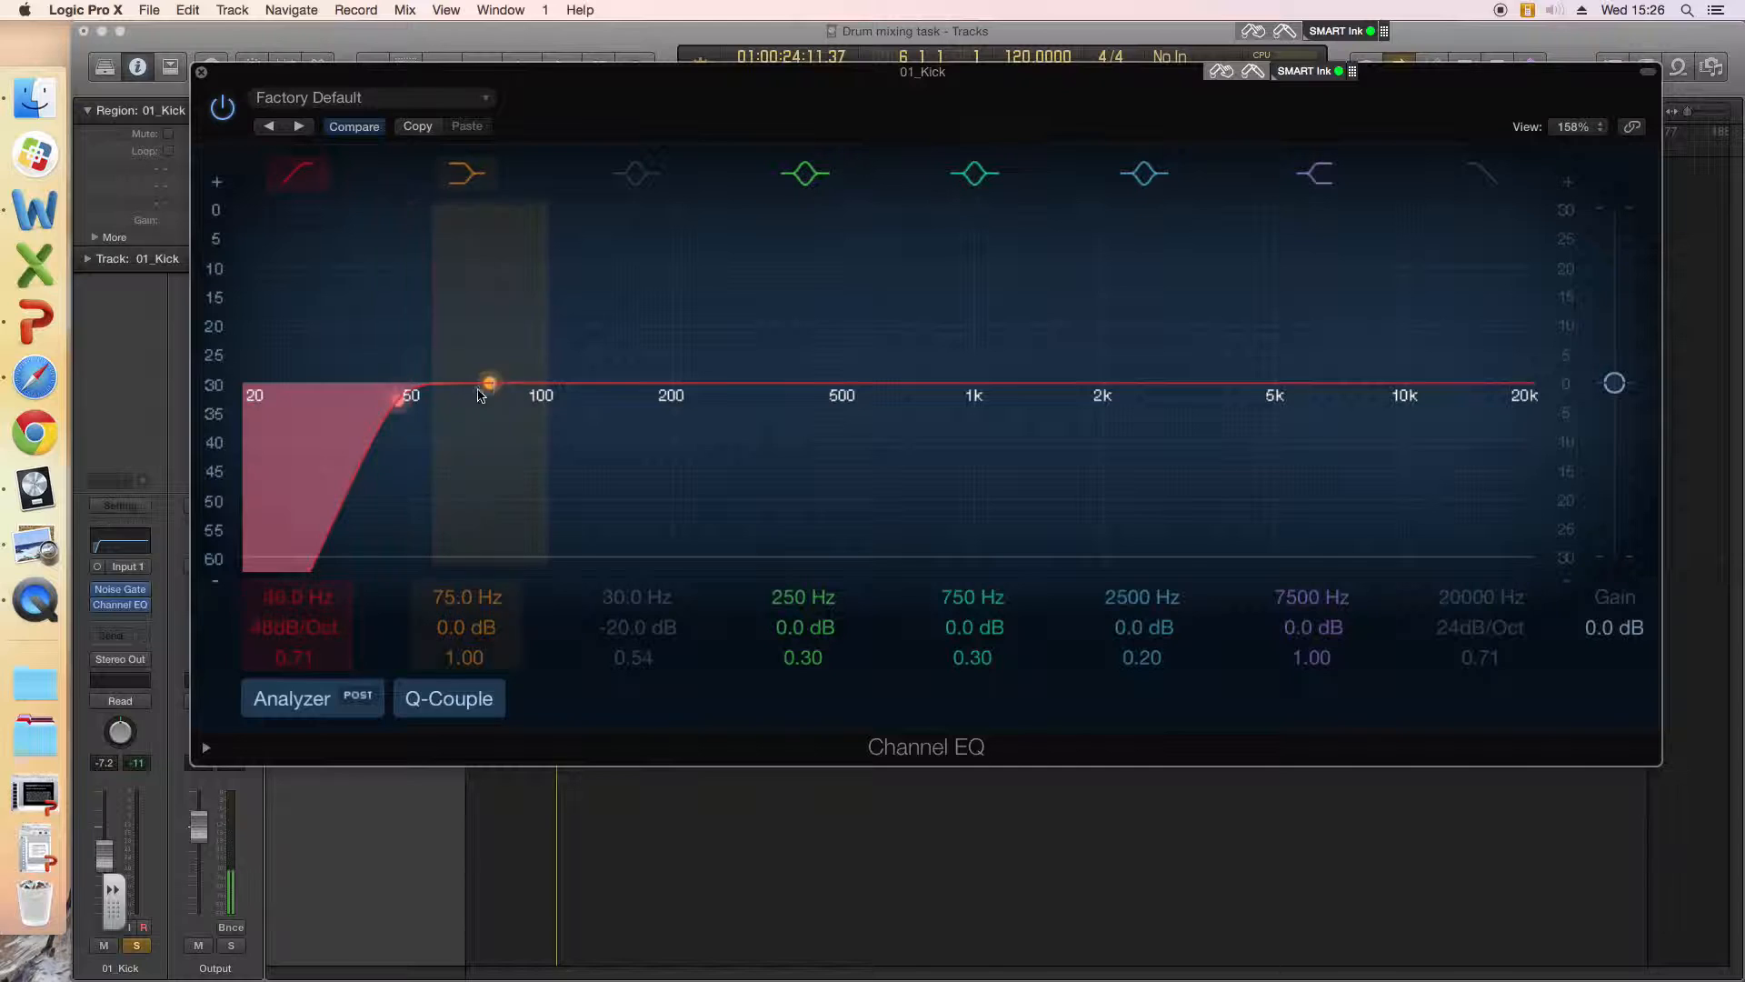
Step: Toggle the low cut filter off and on repeatedly to compare the EQ with and without it
left_click(299, 175)
left_click(300, 176)
left_click(299, 175)
left_click(300, 176)
Step: Switch back to the Subjective Audio Qualities chart and mark the kick drum's Depth range to read its frequencies
key("super+Tab")
key("super+Tab")
key("super+Tab")
key("super+Tab")
key("super+Tab")
key("super+Tab")
key("super+Tab")
key("super+Tab")
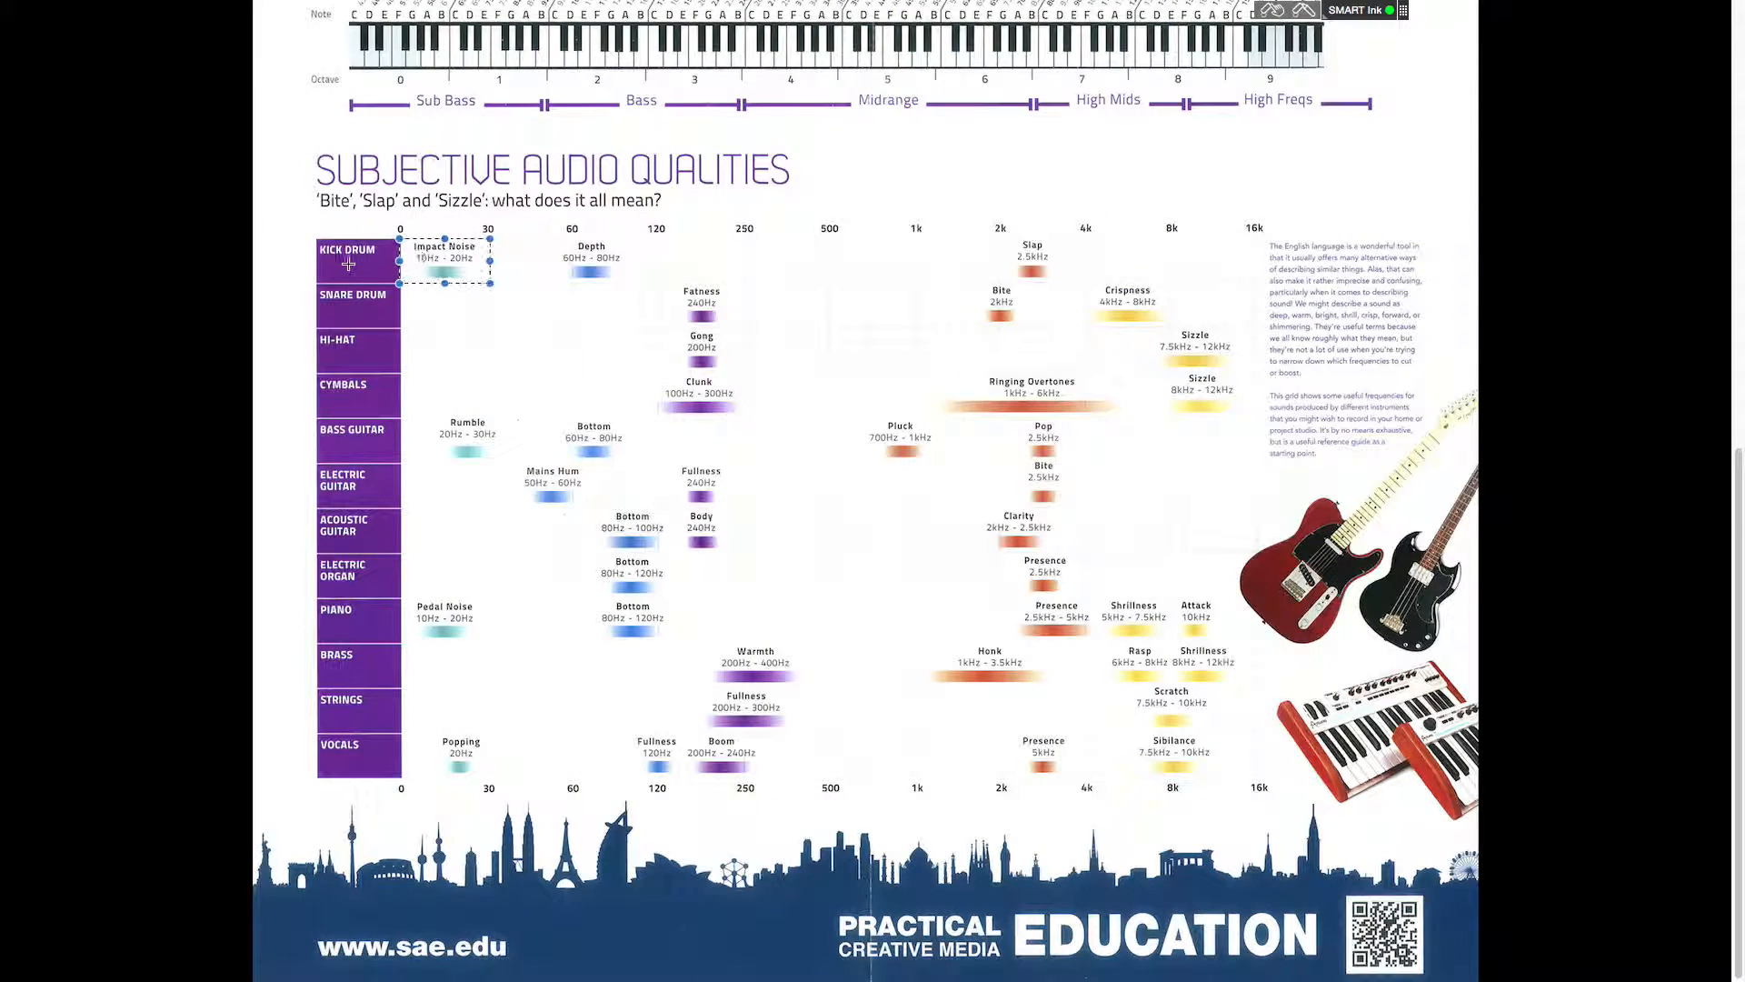
left_click_drag(433, 261, 596, 264)
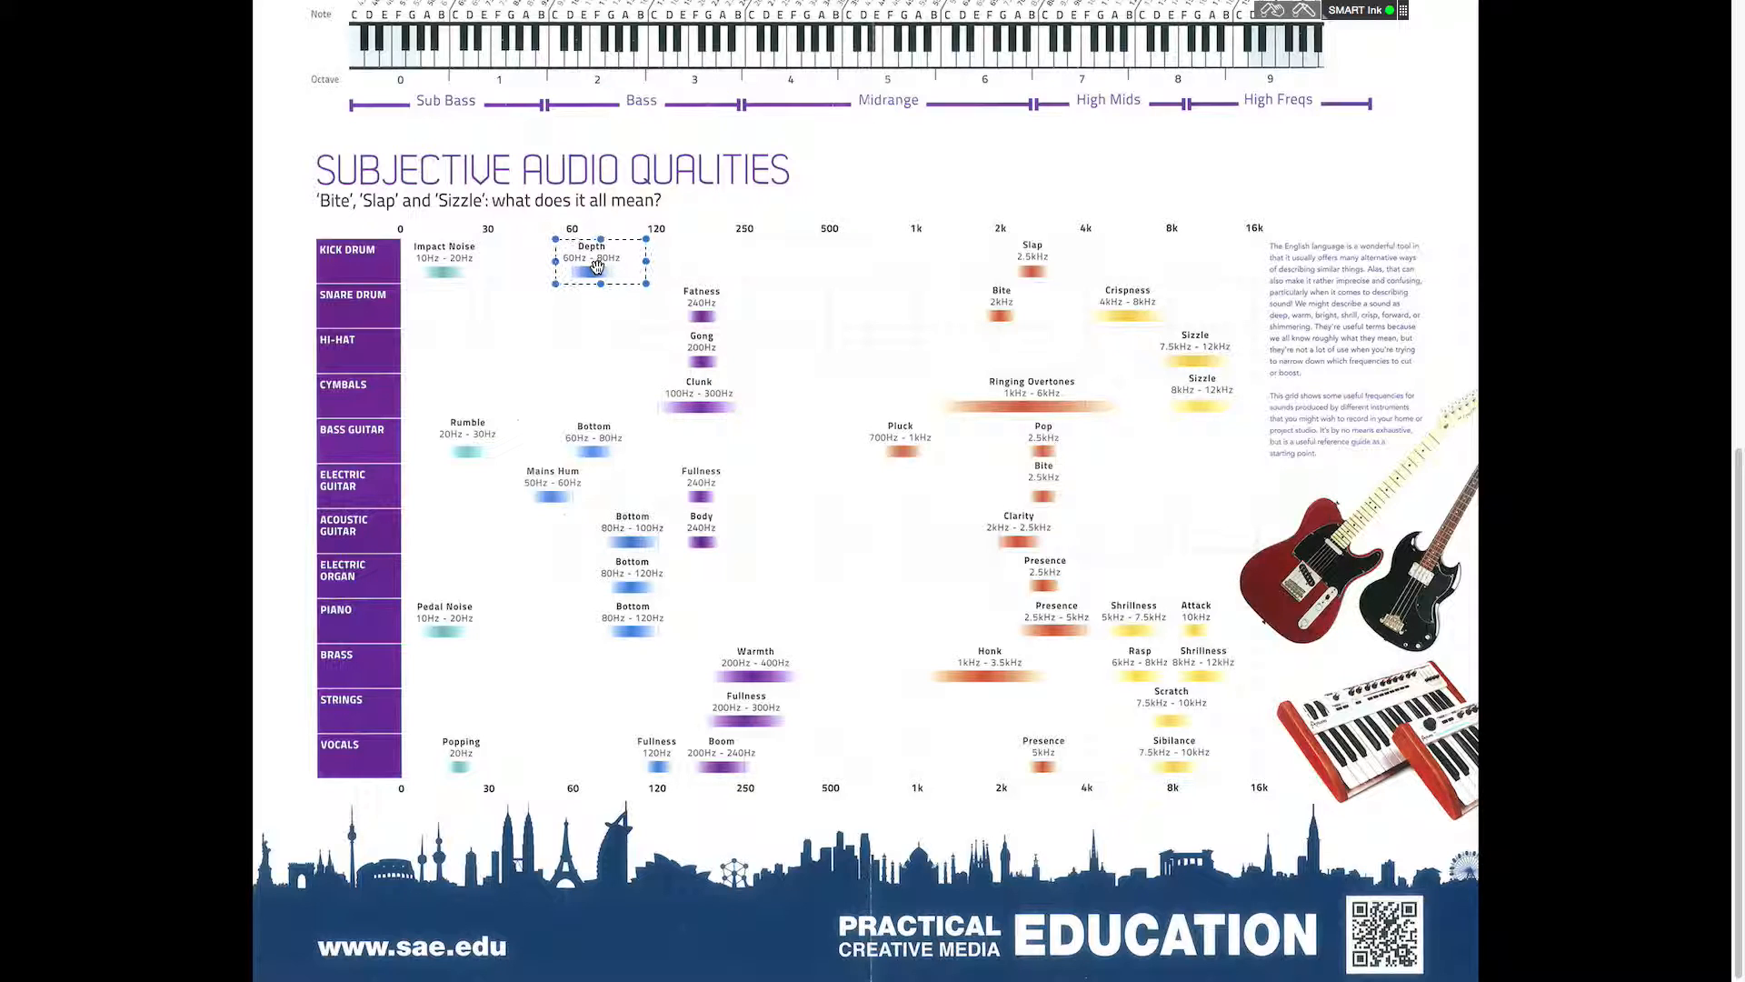
Step: Return to Logic Pro X's Channel EQ, switch the third band back on, and set it to +12.0 dB at 100 Hz with Q 2.80
key("super+Tab")
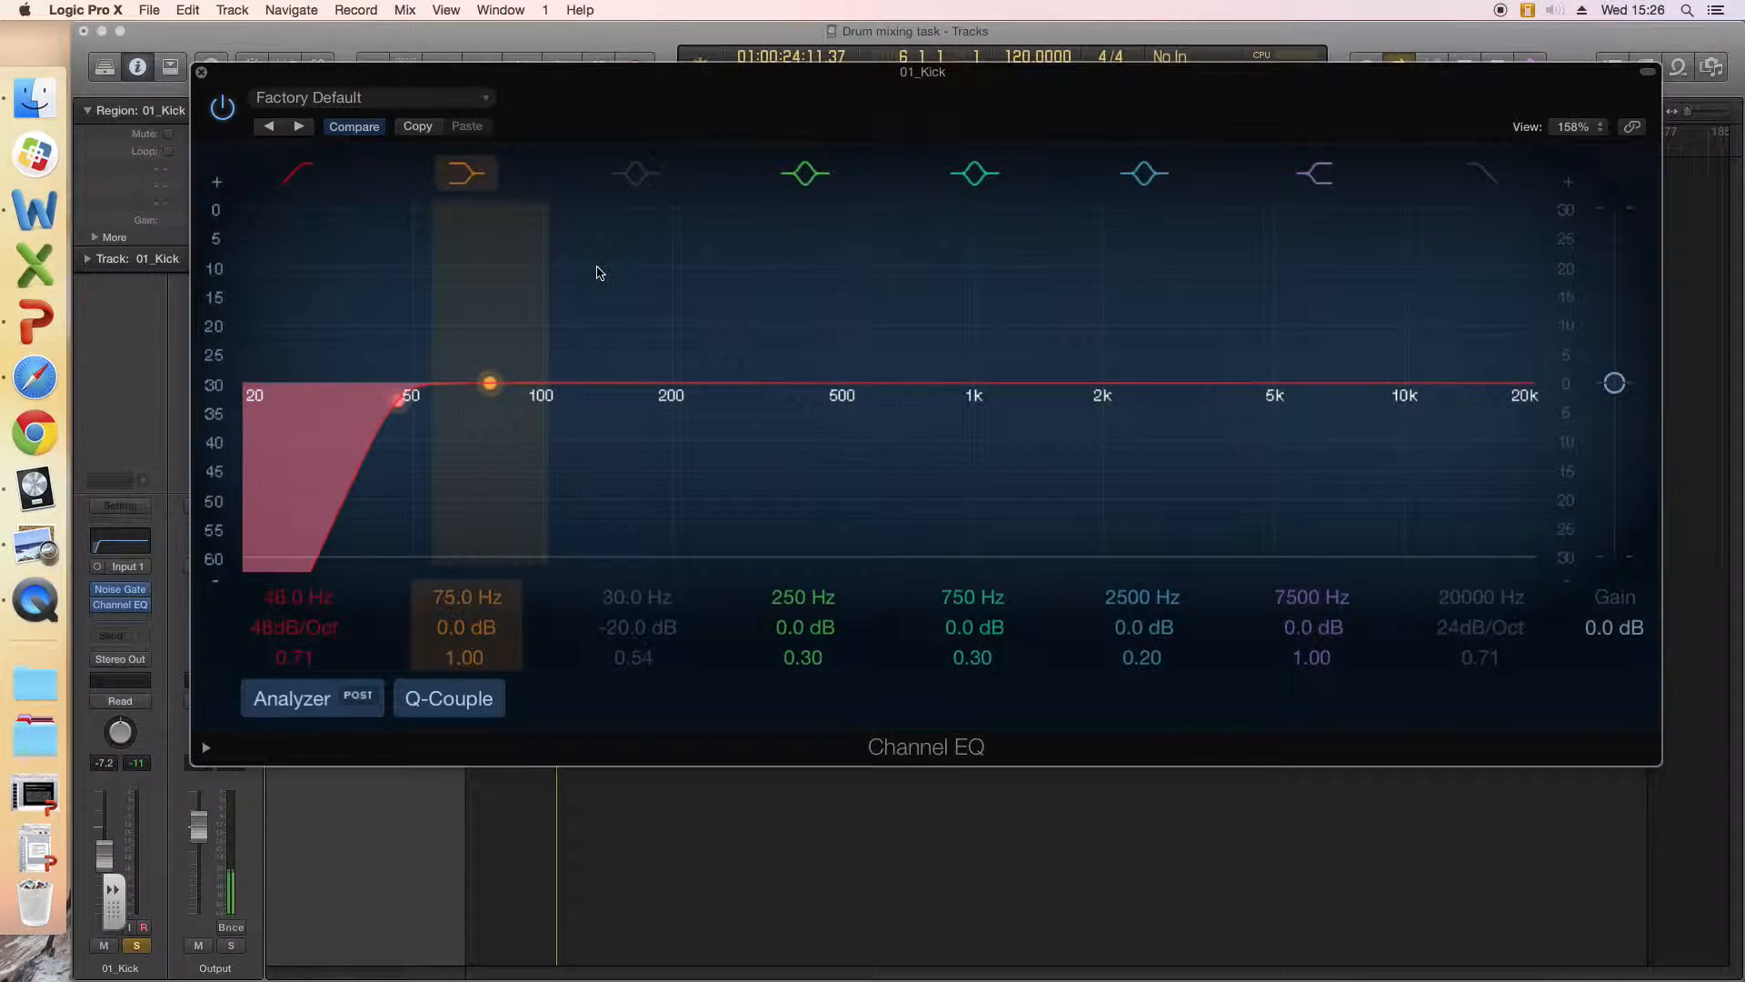
left_click(637, 180)
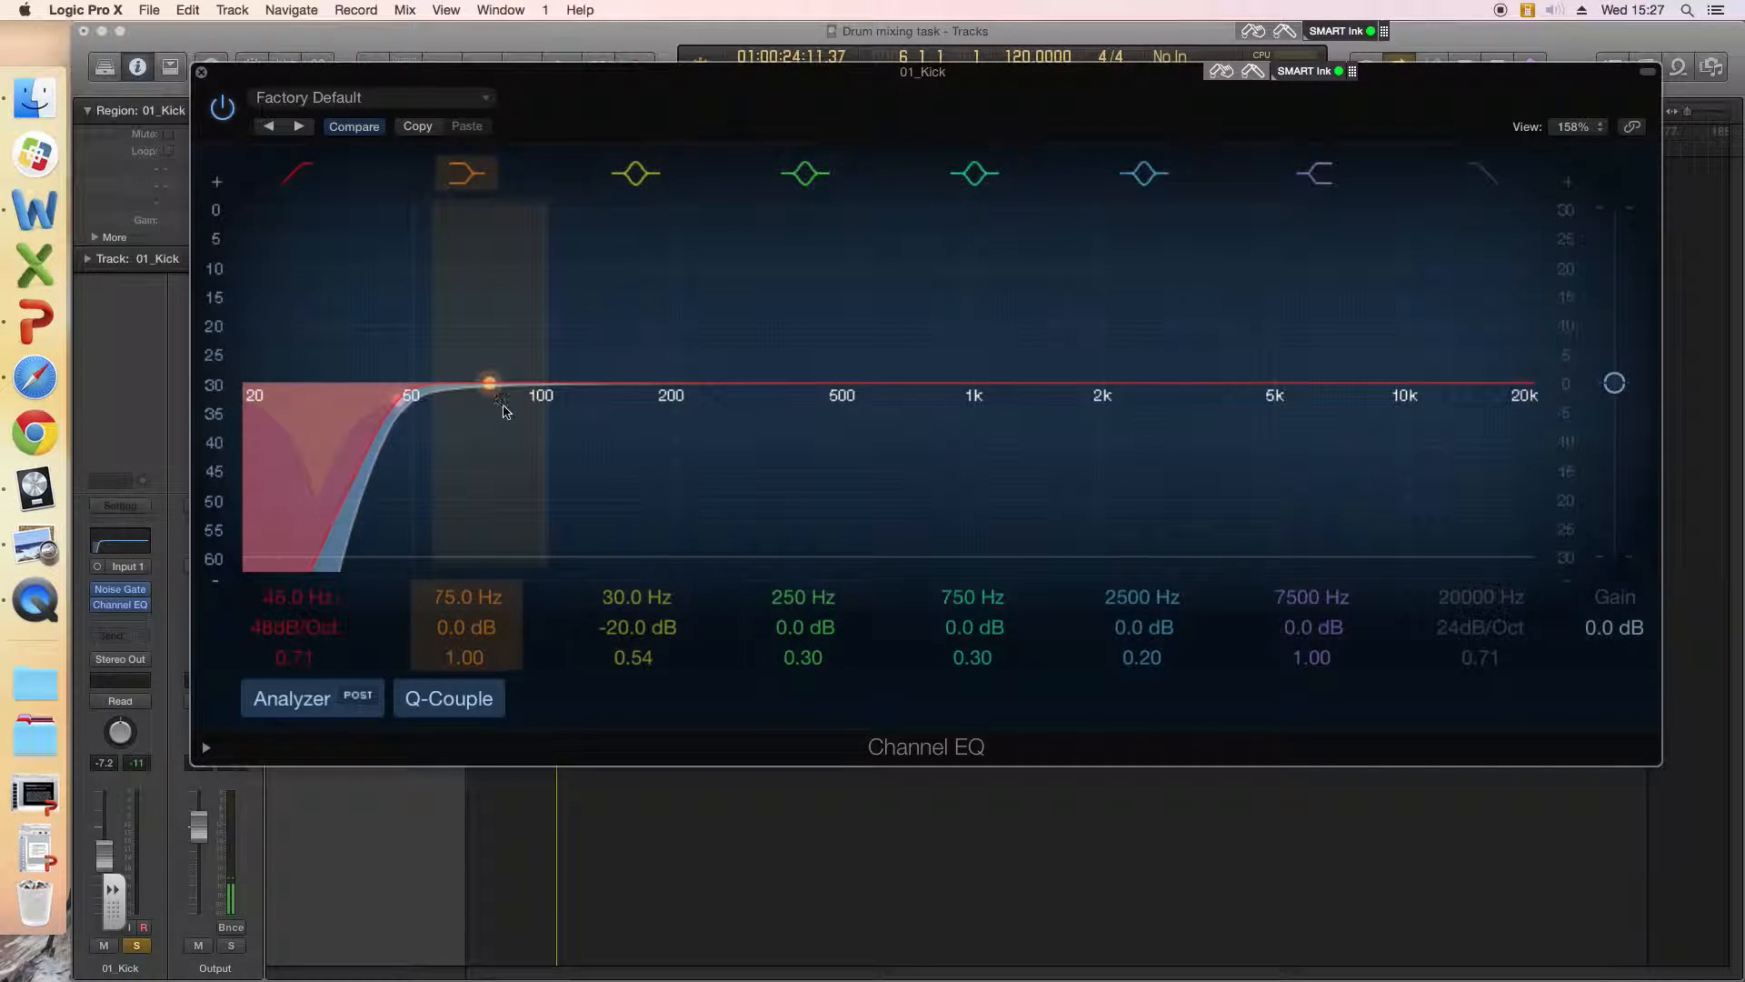
left_click_drag(631, 601, 632, 547)
mouse_move(642, 642)
left_mouse_down()
mouse_move(641, 589)
mouse_move(640, 658)
left_mouse_up()
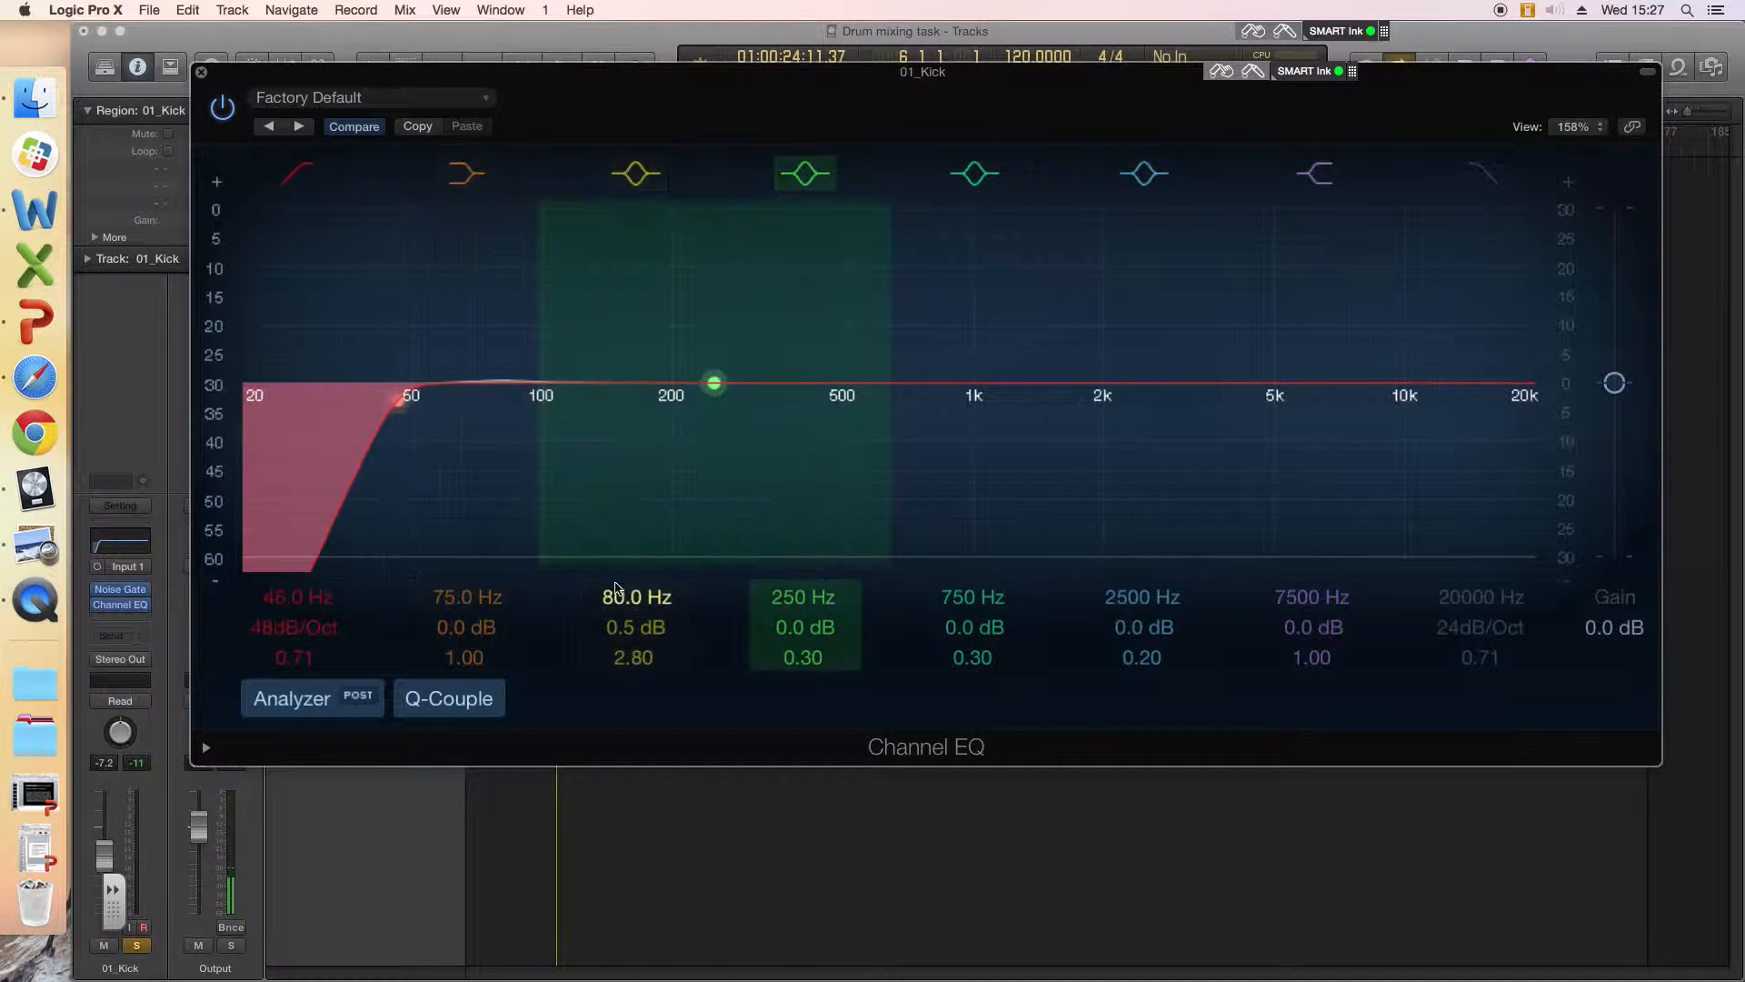
key("space")
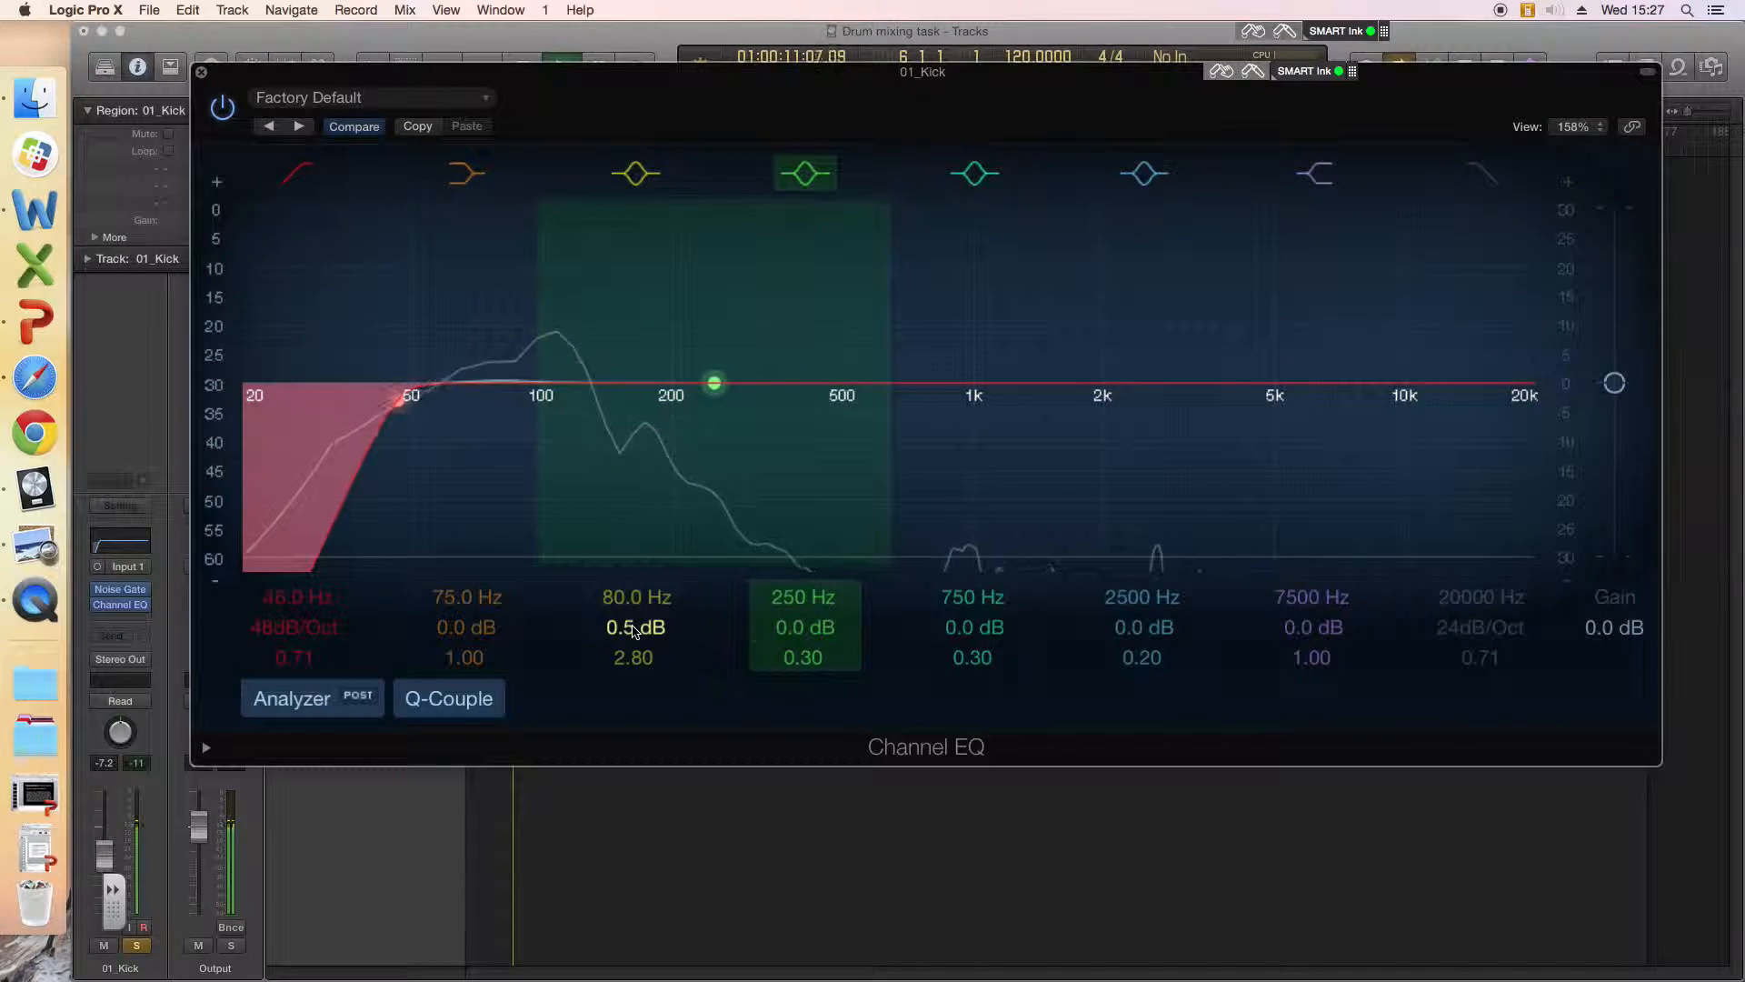
left_click_drag(627, 633, 622, 574)
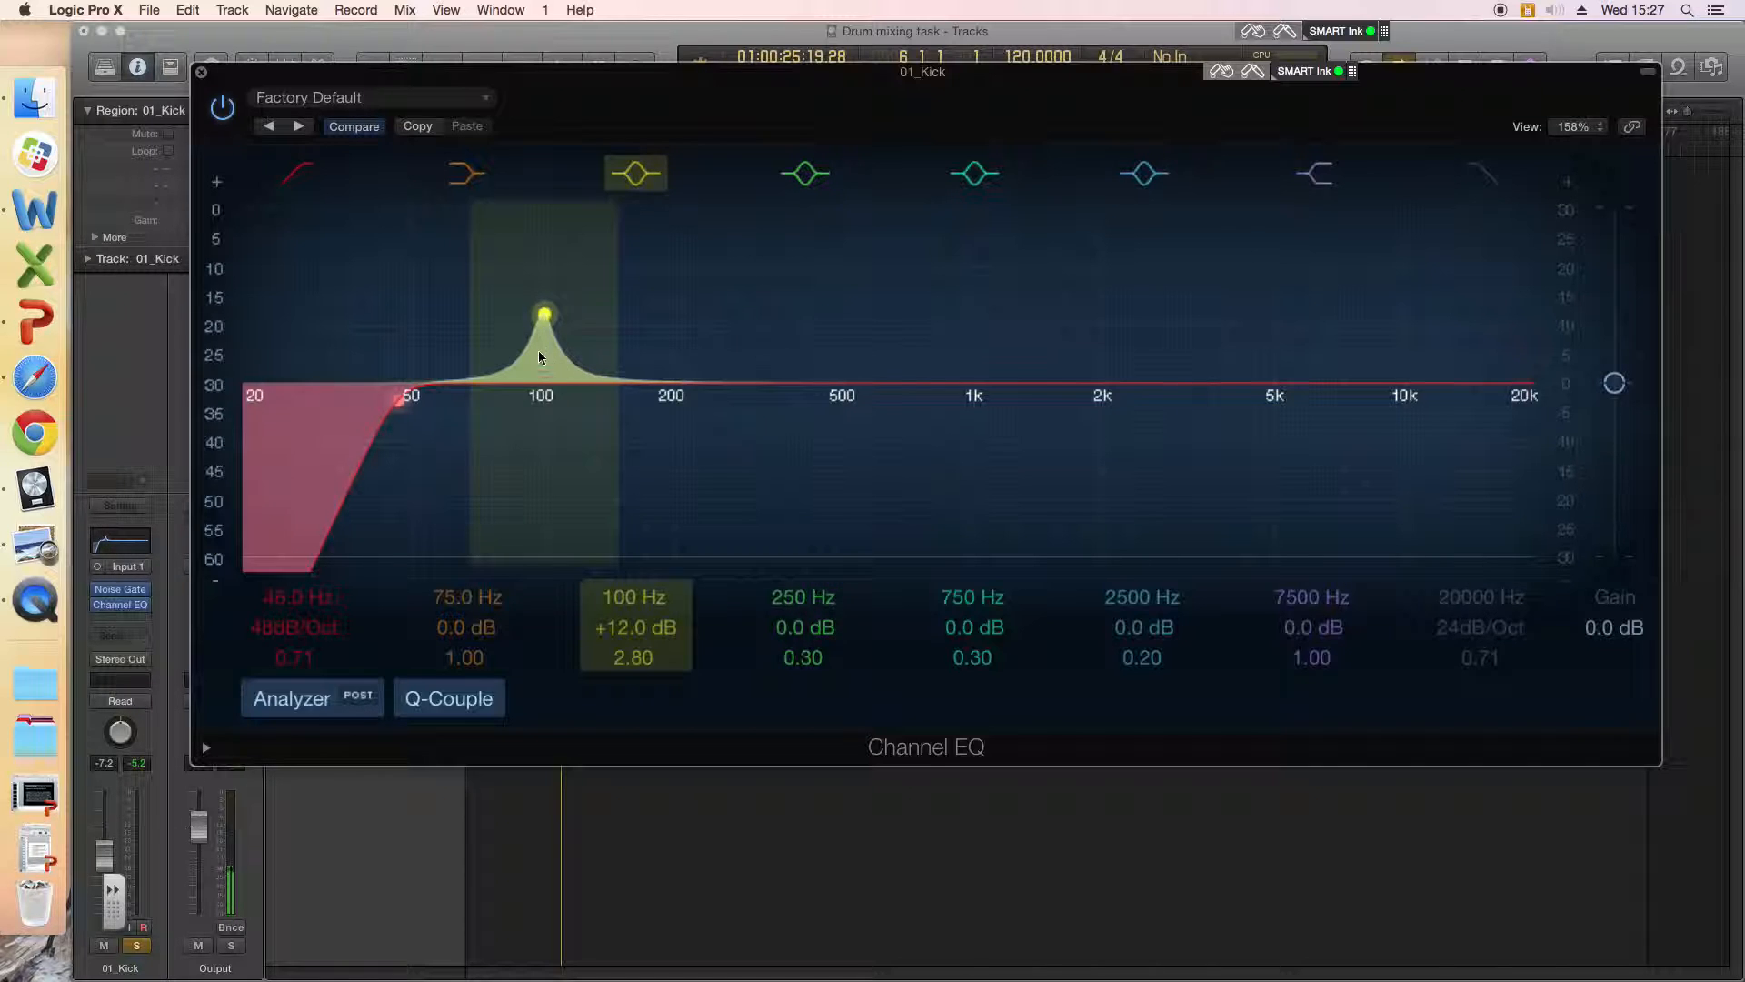
Step: Exaggerate the third band to +21.5 dB with a Q of 0.25, audition the kick, and clear its peak reading
left_click_drag(635, 634, 635, 555)
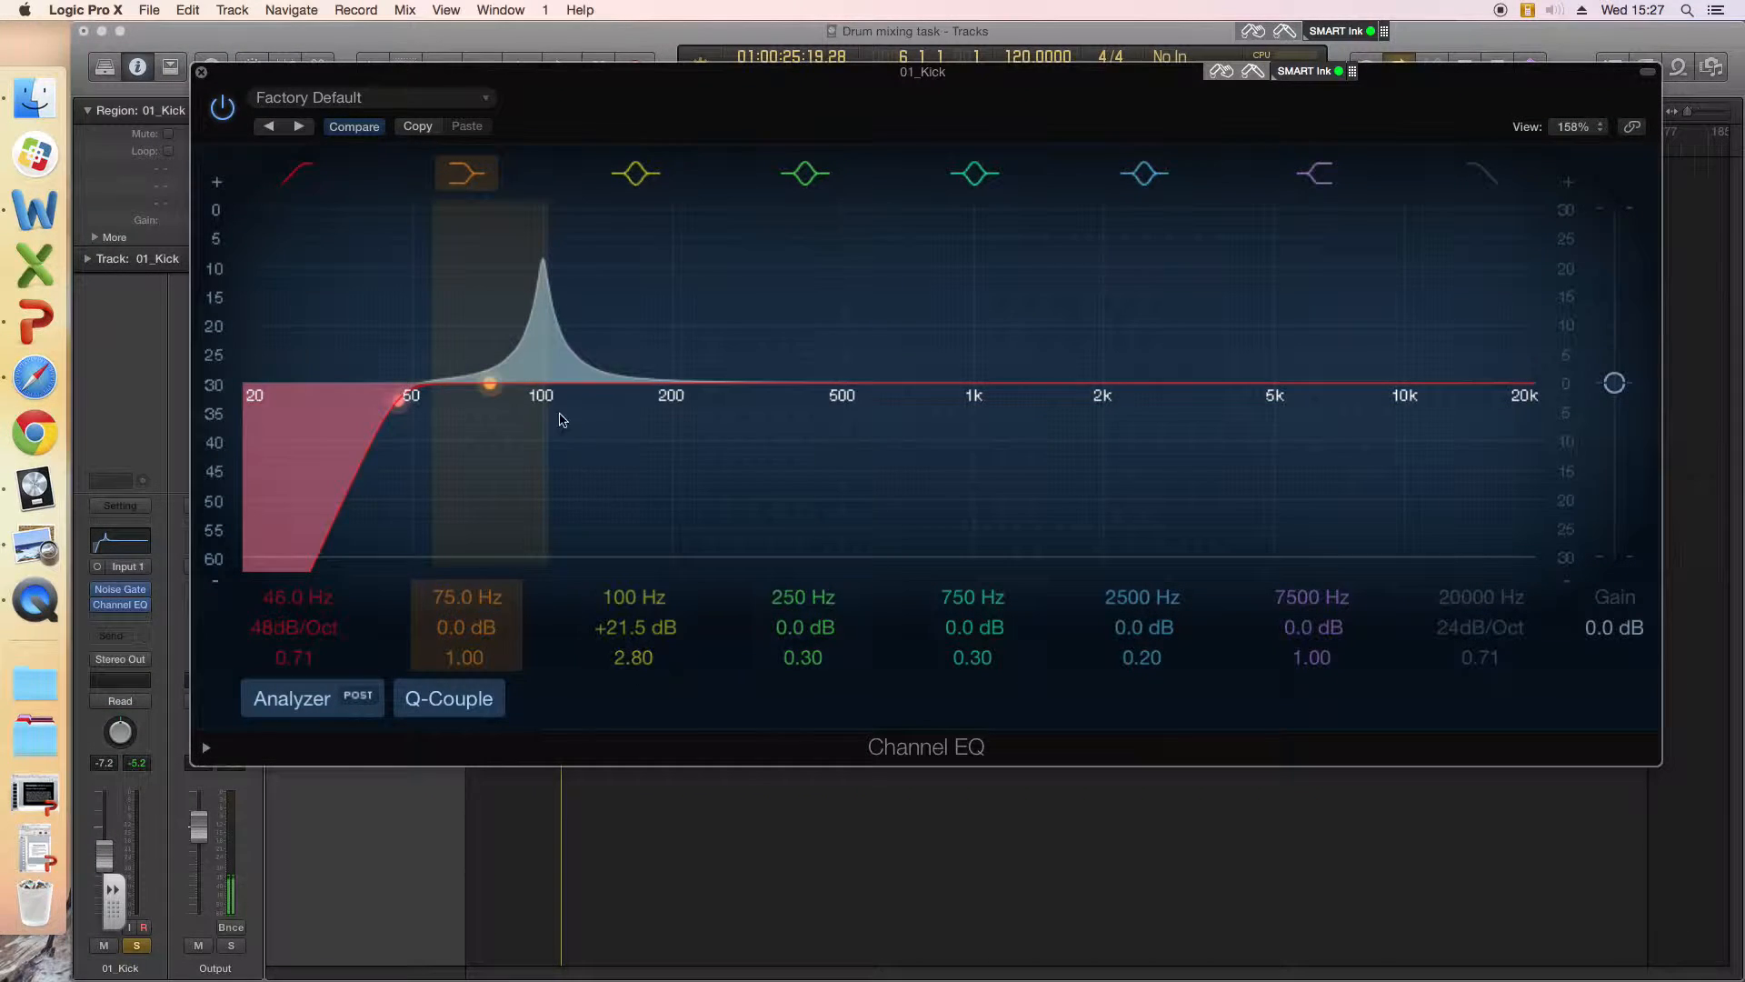
left_click_drag(634, 657, 633, 727)
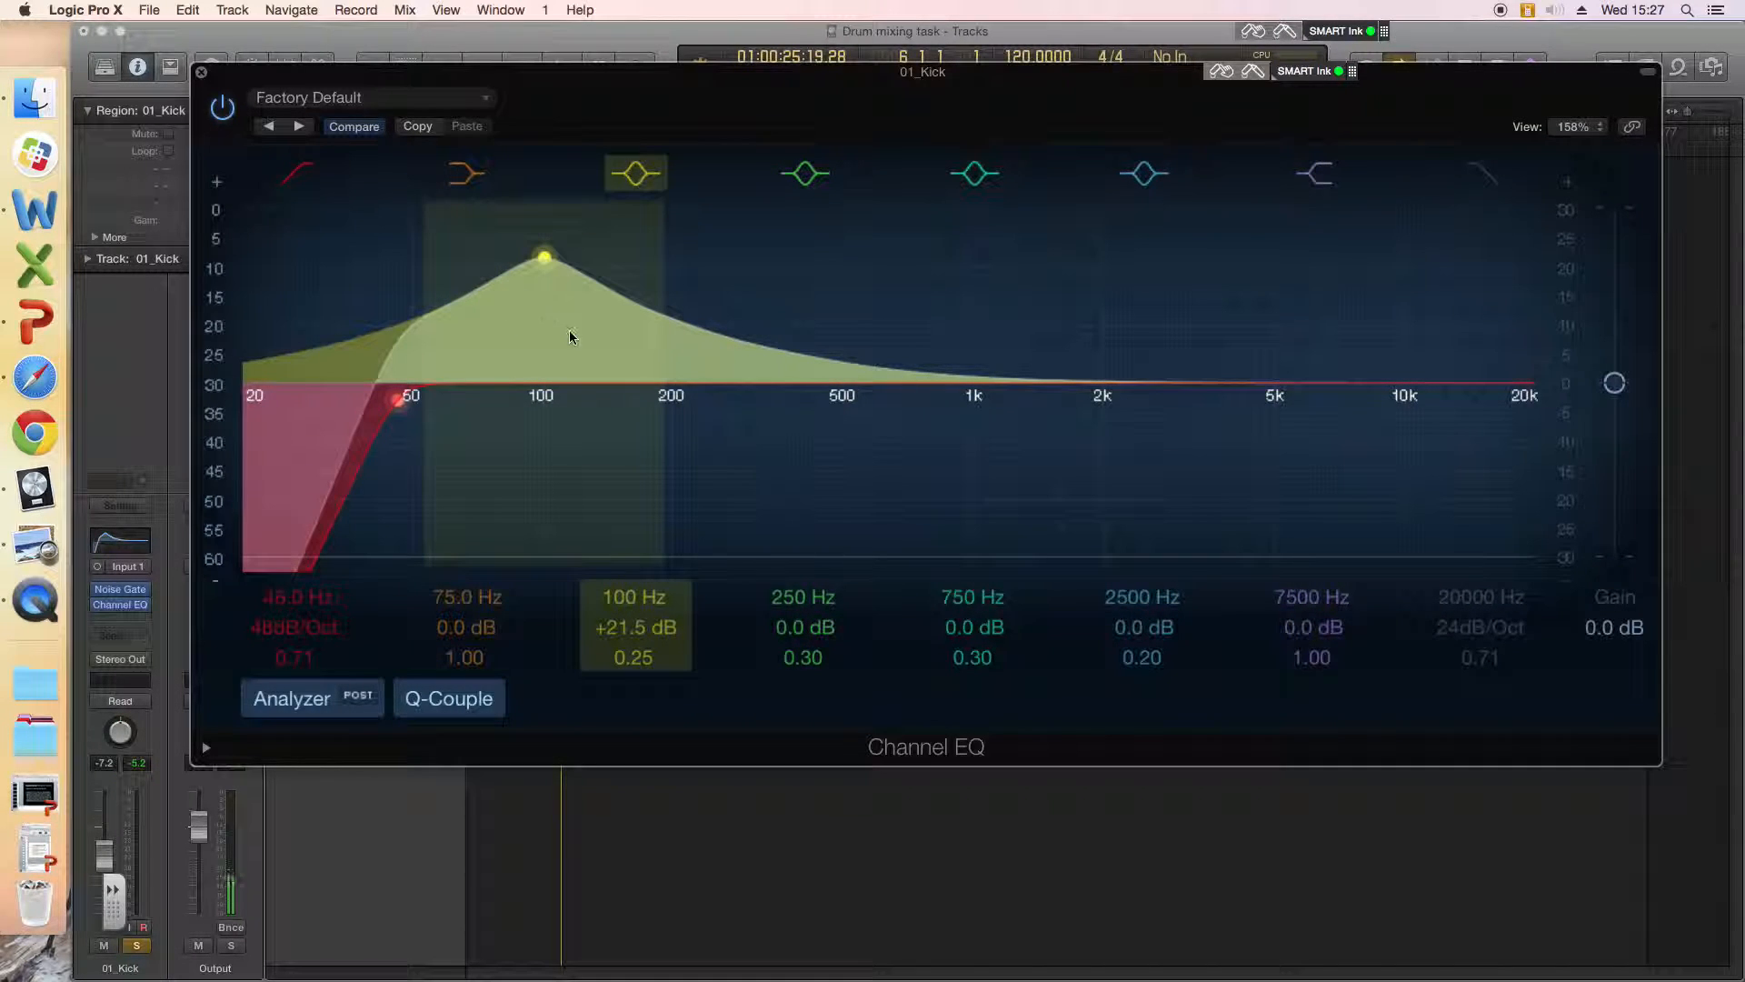
key("space")
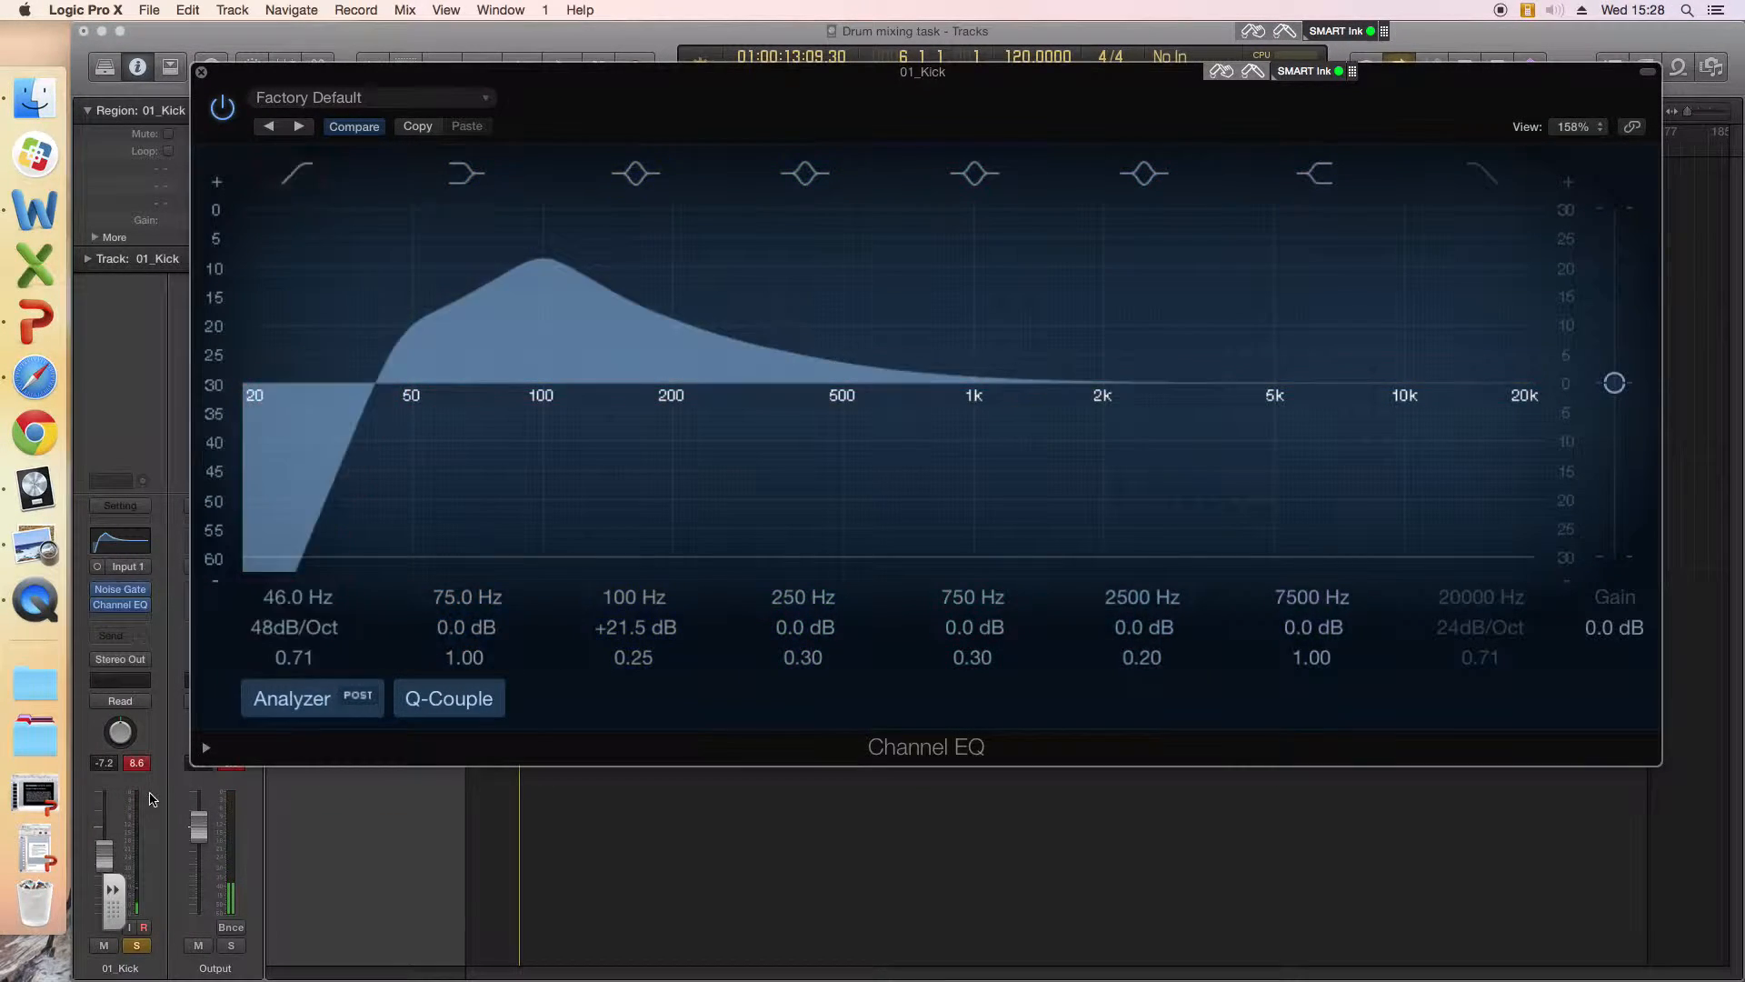
left_click(138, 764)
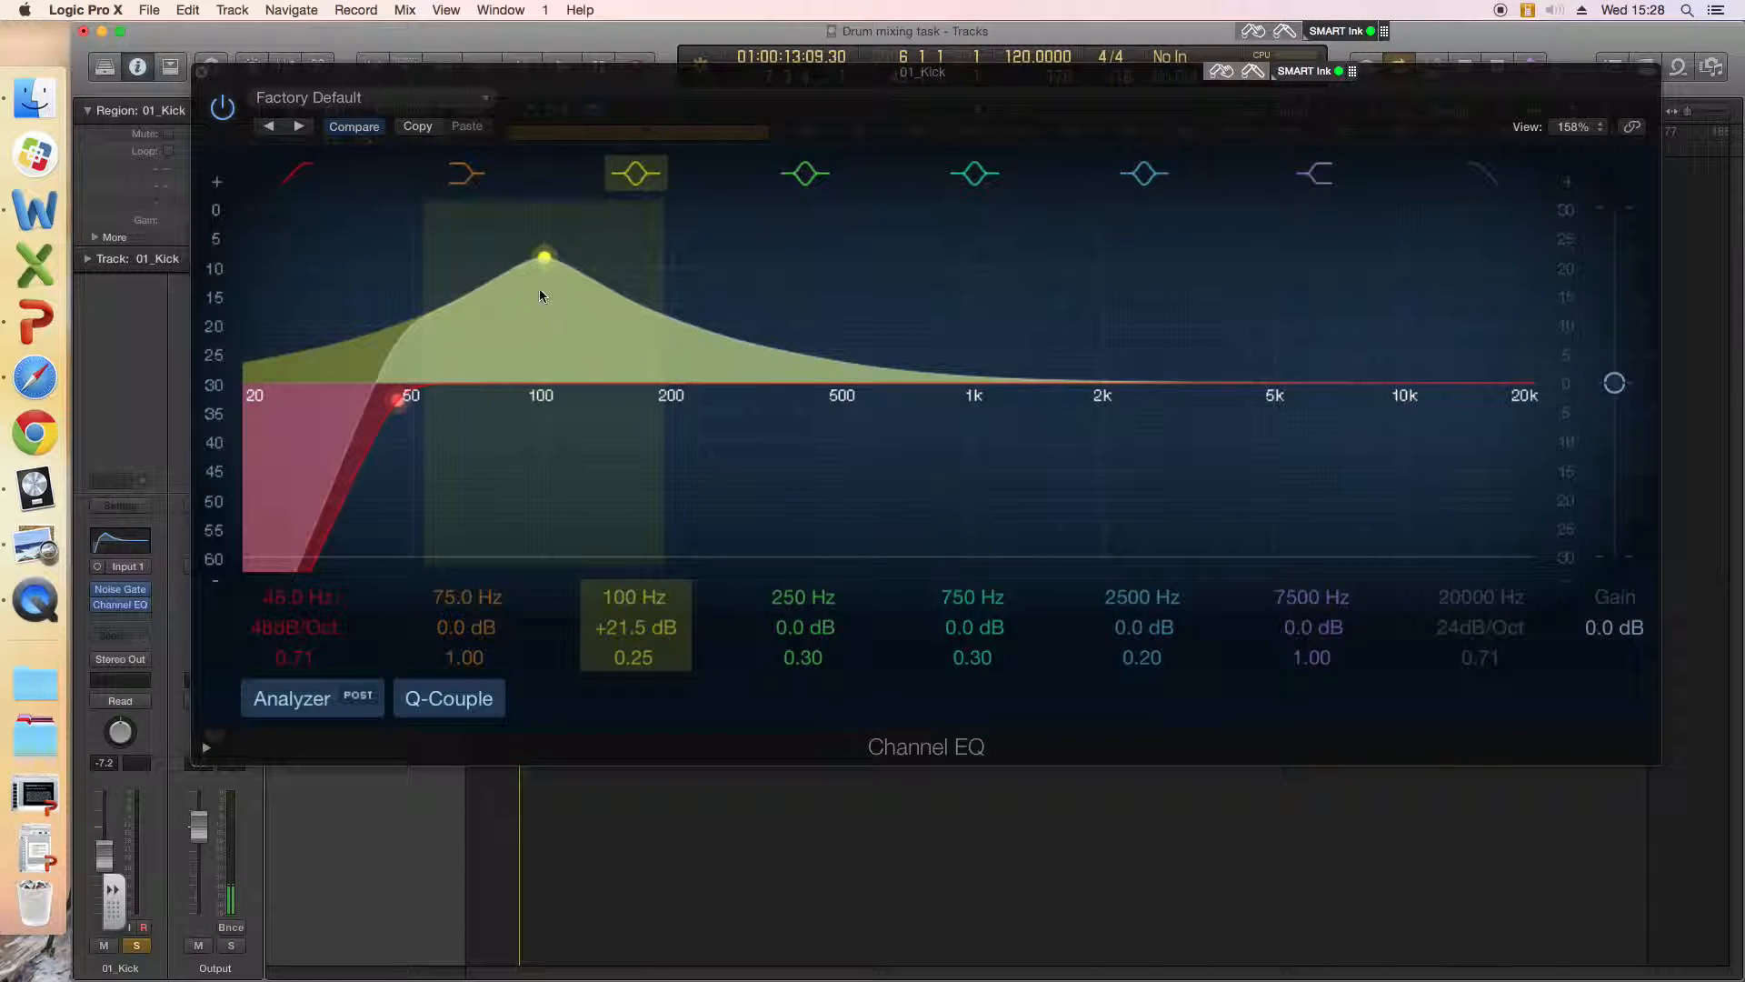
Step: Set the third EQ band to a +5.5 dB boost at 99.0 Hz with a Q of 2.10
mouse_move(635, 628)
left_mouse_down()
mouse_move(635, 656)
mouse_move(634, 611)
left_mouse_up()
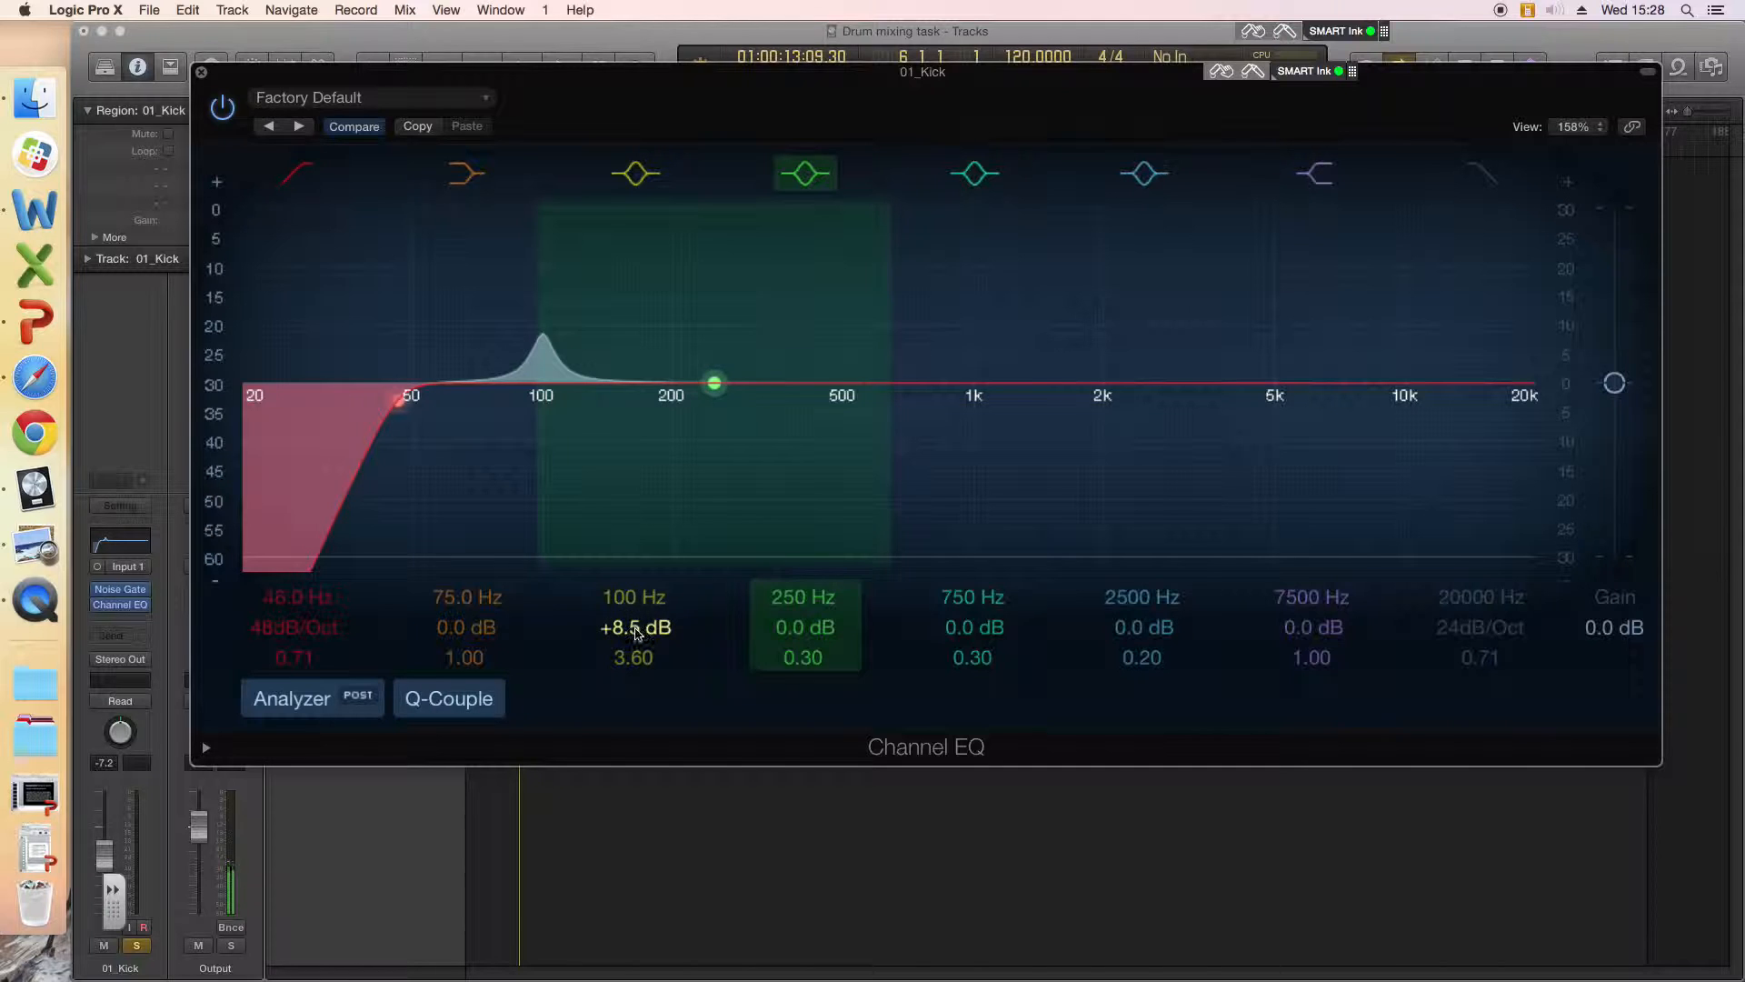
double_click(633, 623)
left_click_drag(633, 604, 633, 604)
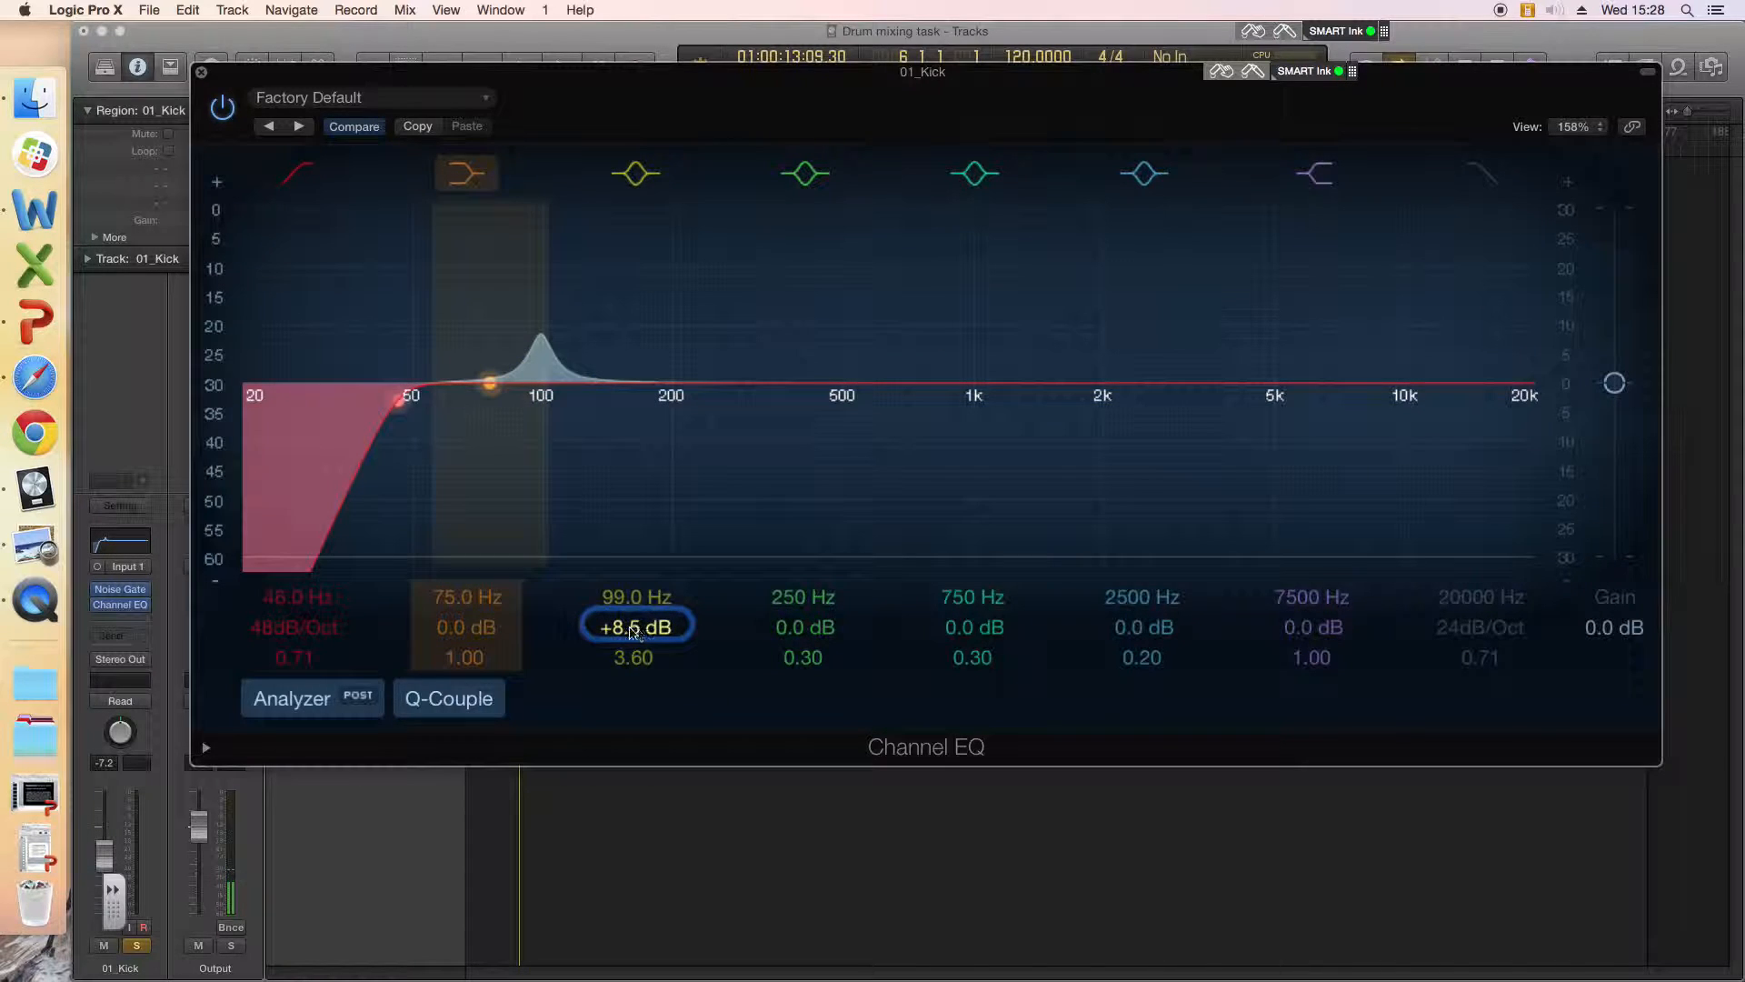
left_click_drag(628, 627, 628, 690)
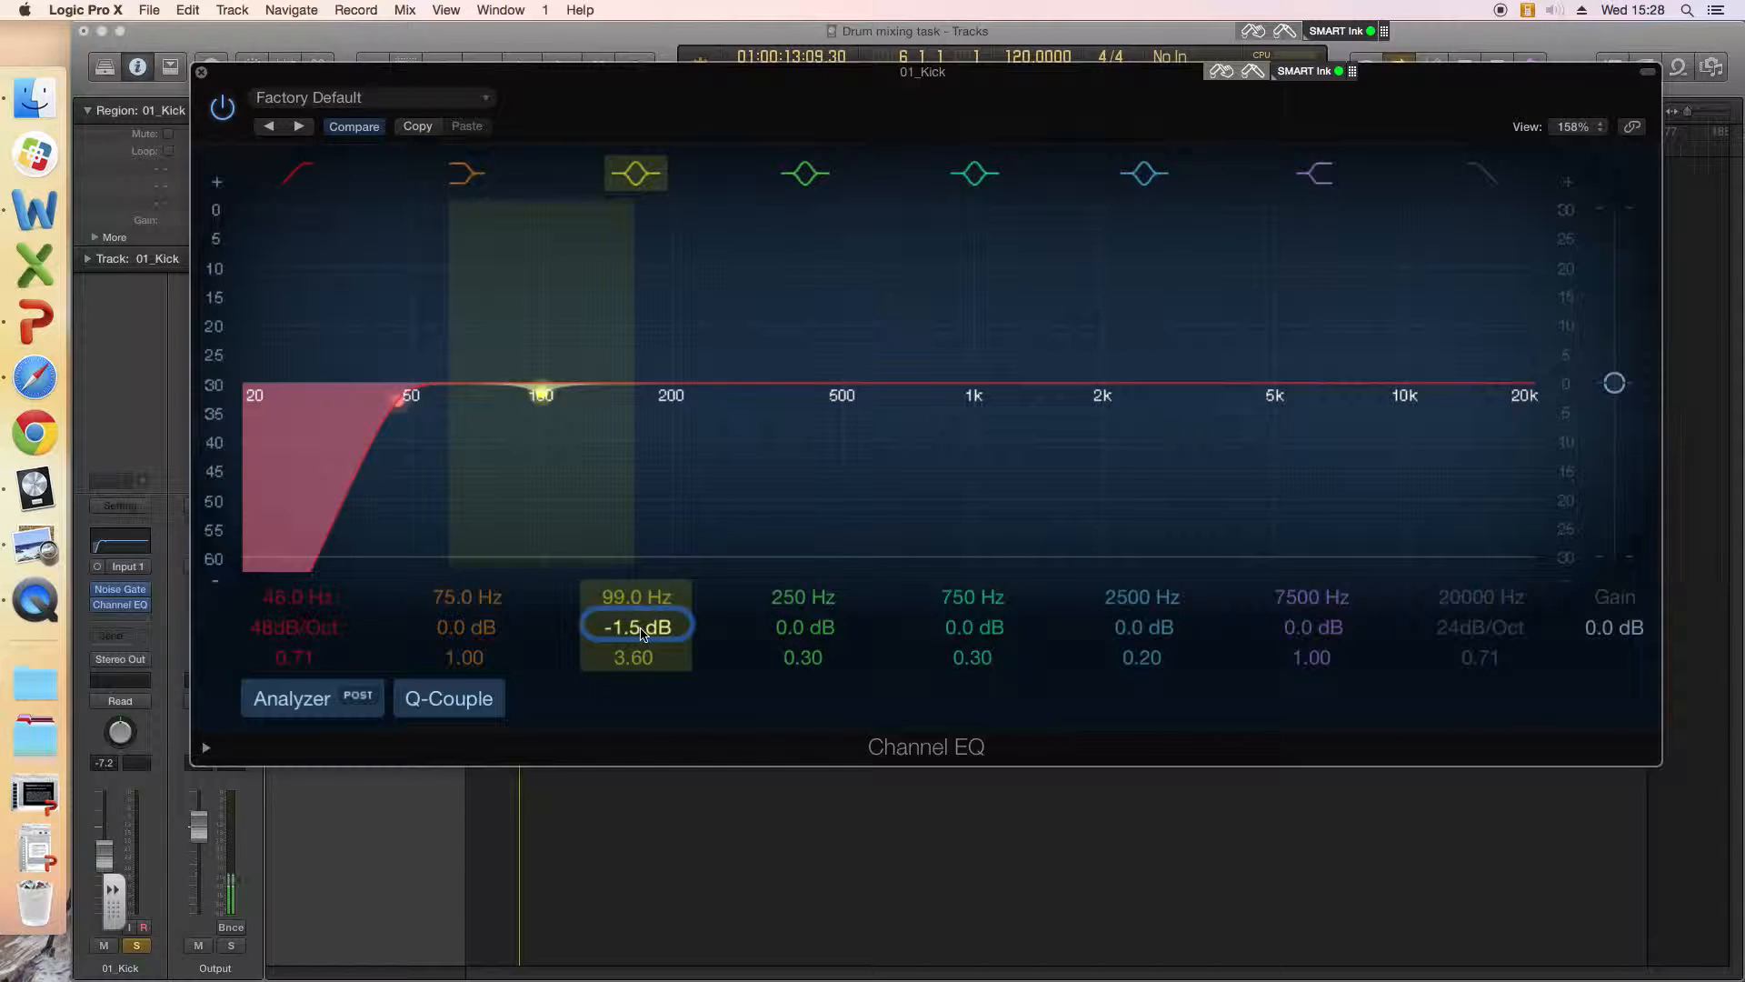
left_click_drag(634, 635, 633, 675)
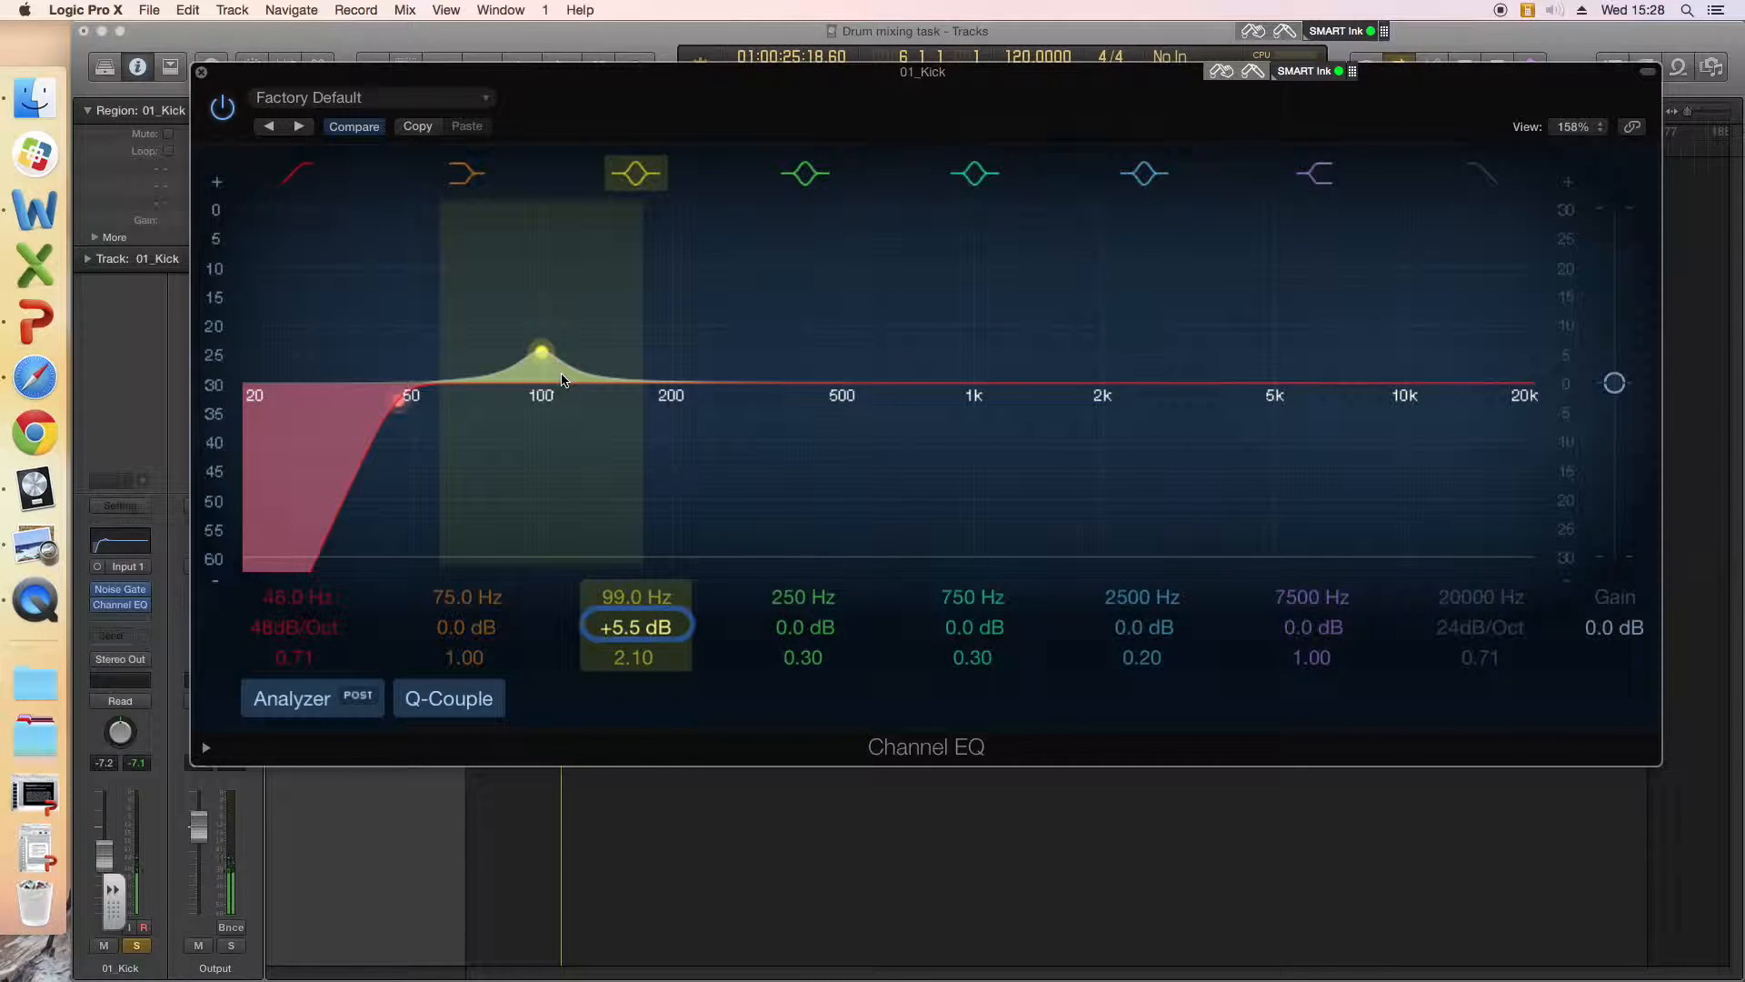
Step: Toggle the third EQ band off and on during playback to compare the kick with and without the boost
left_click(641, 175)
left_click(641, 174)
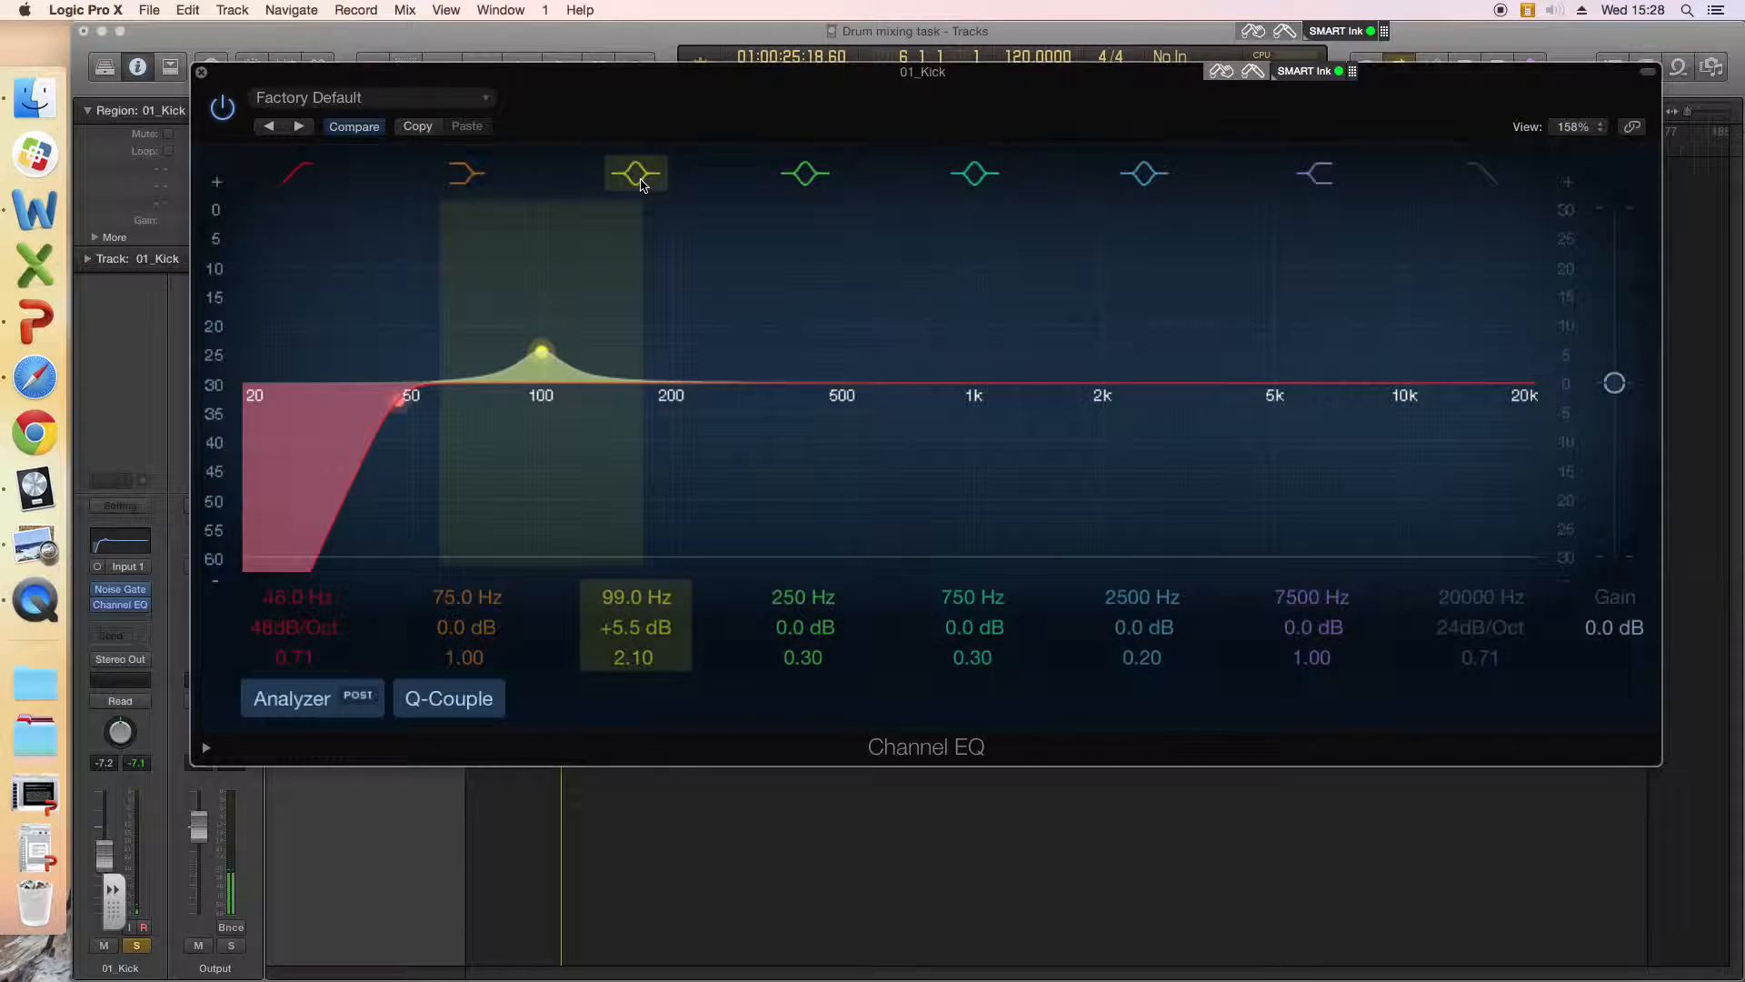
left_click(641, 174)
left_click(641, 181)
left_click(641, 180)
key("space")
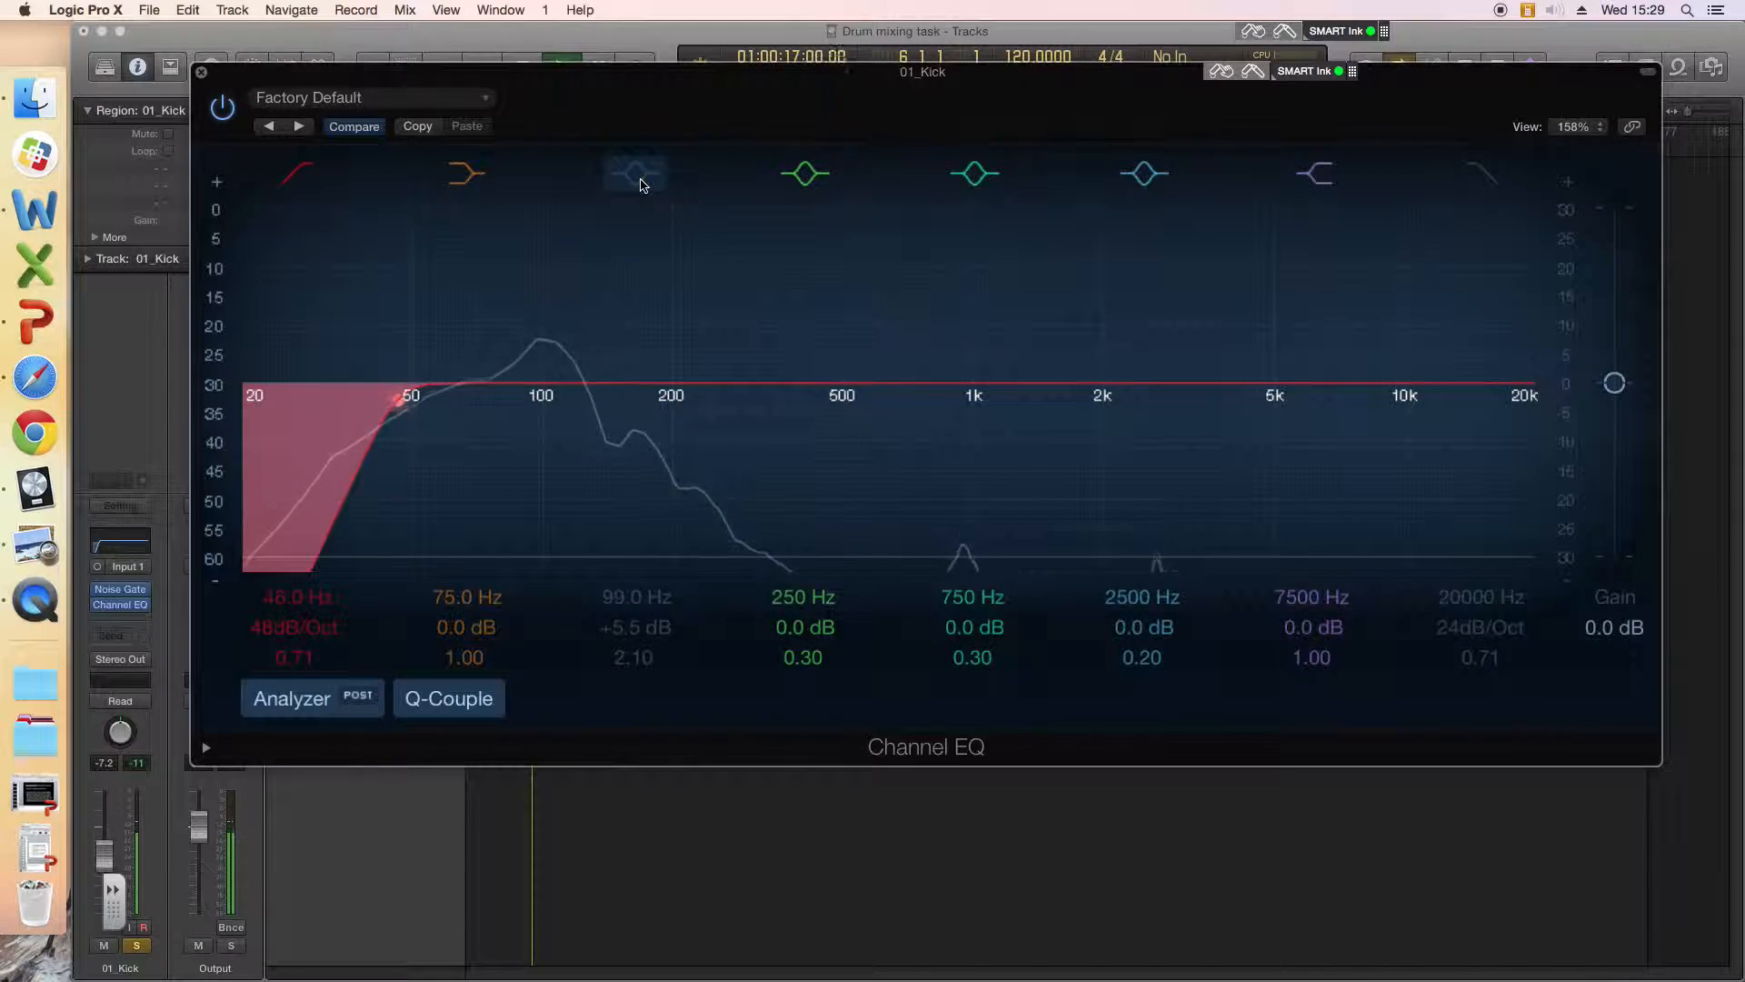
left_click(641, 185)
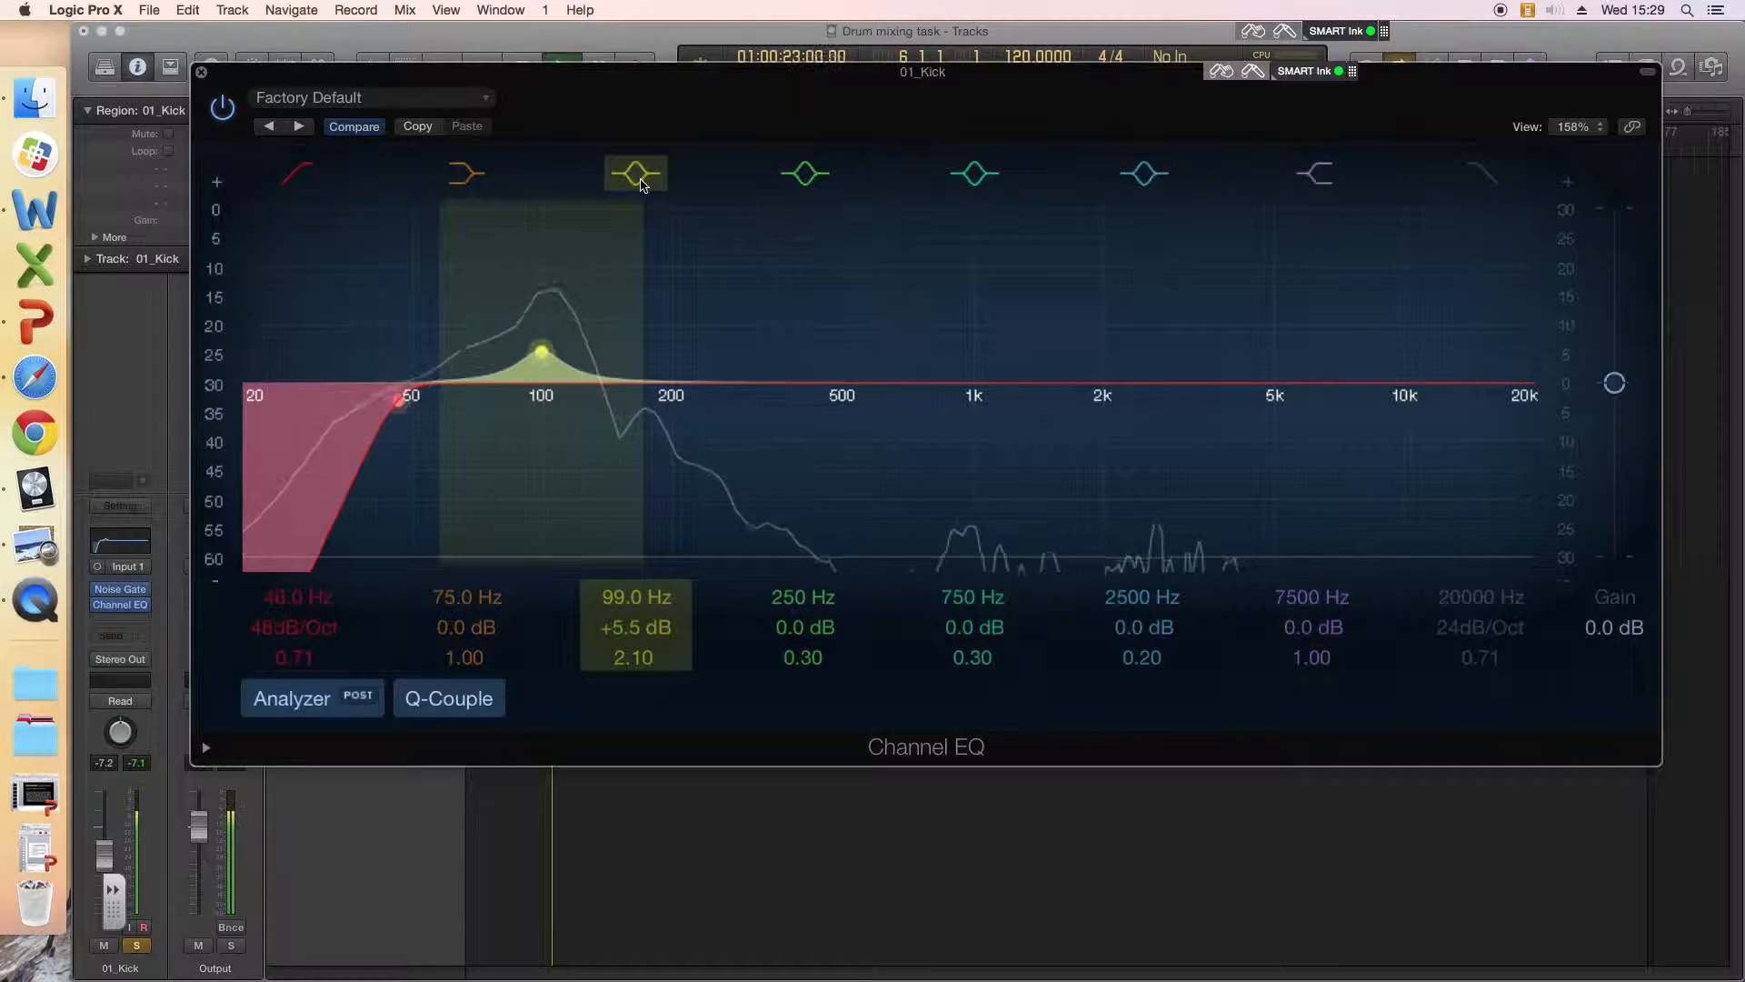
left_click(640, 185)
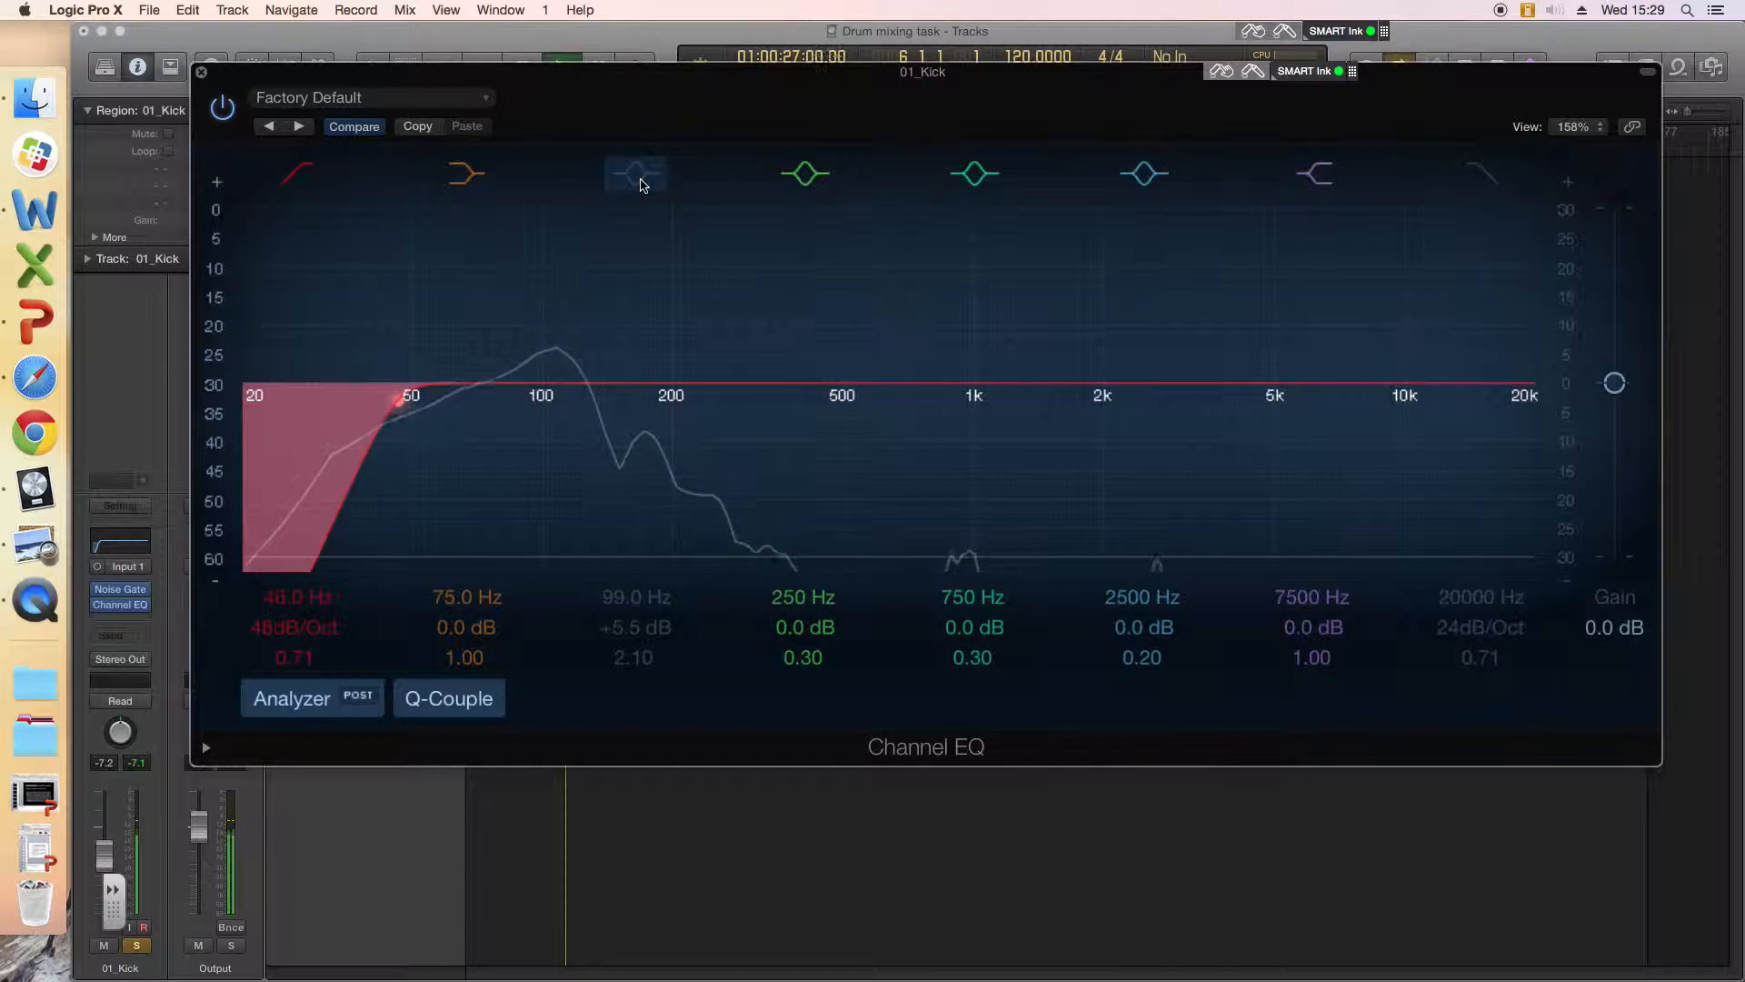
key("space")
Step: Move the EQ window clear of the Output channel strip, reset the peak meter, and re-enable the third band during playback
left_click_drag(613, 93, 662, 51)
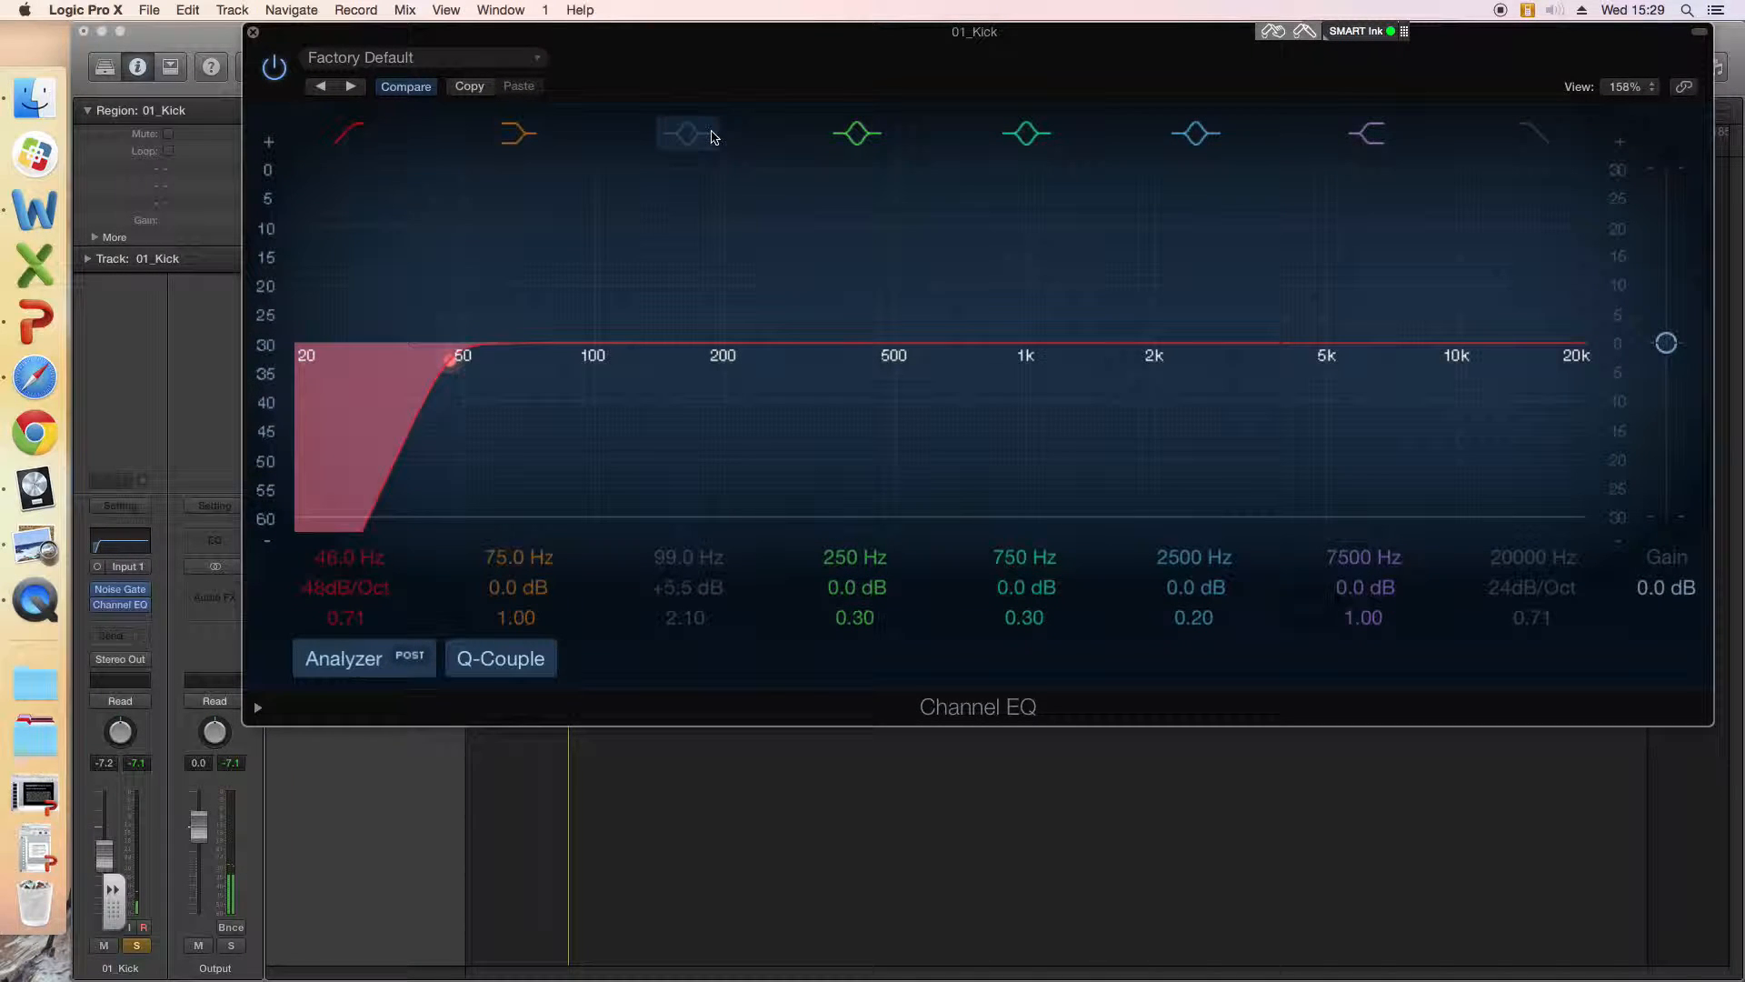
left_click(144, 762)
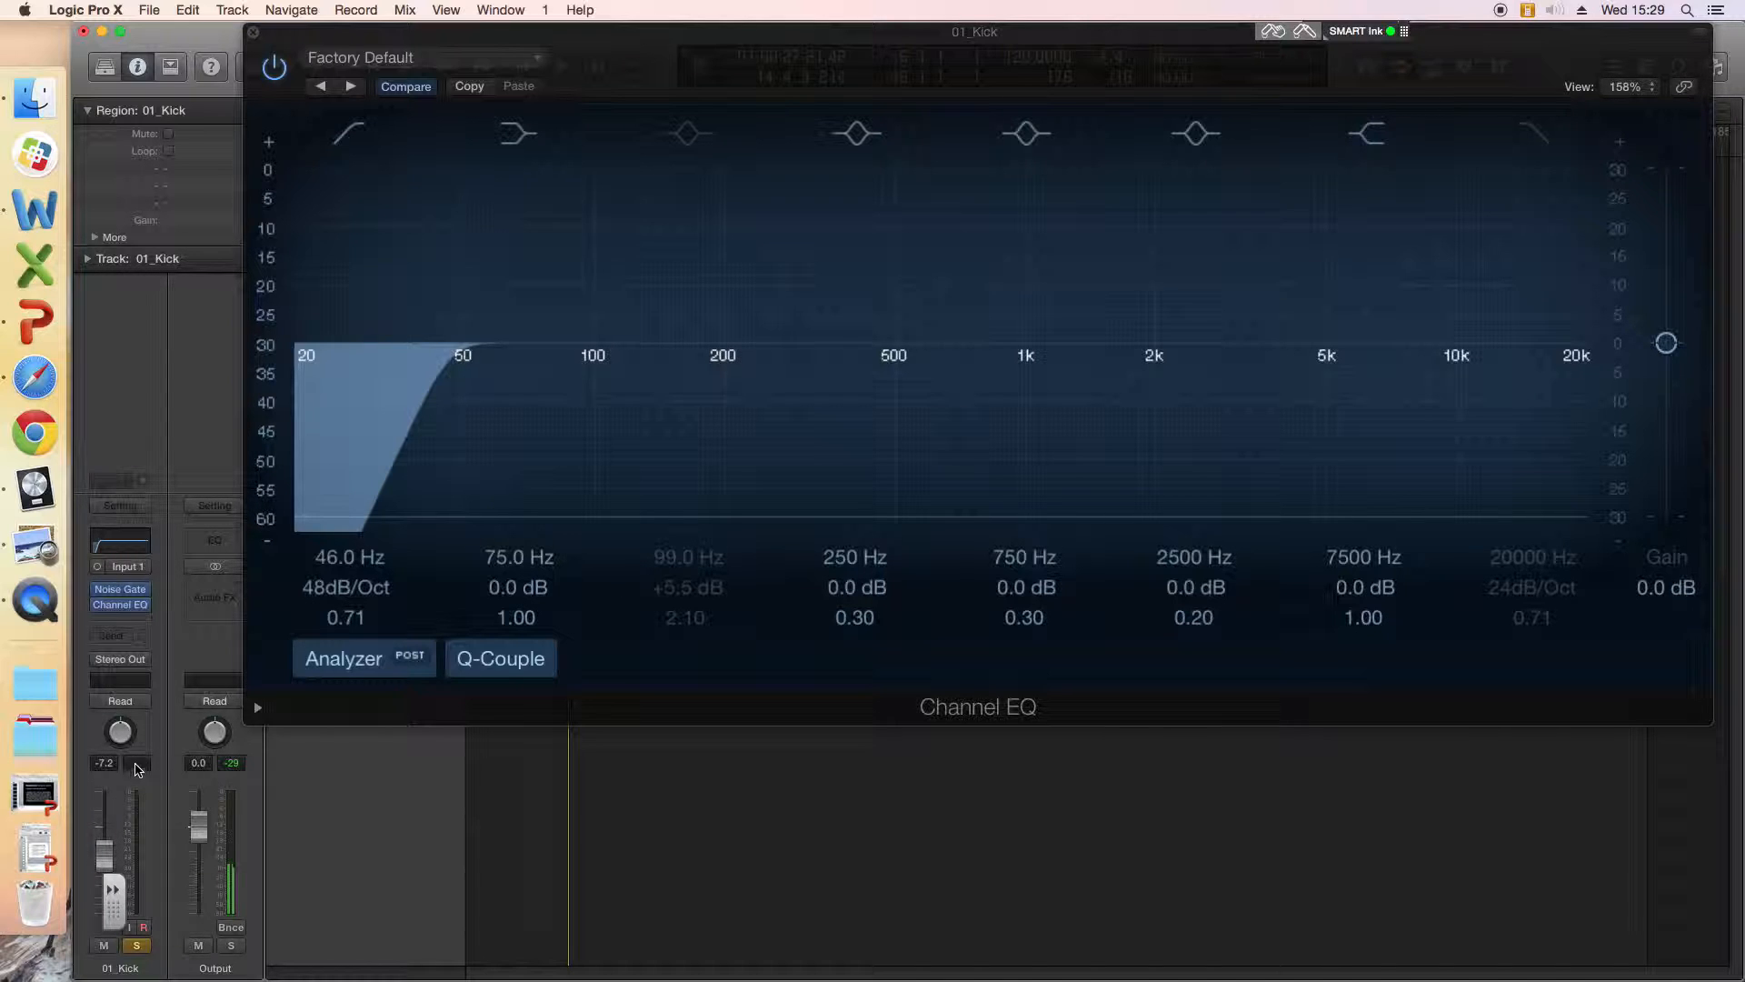
key("space")
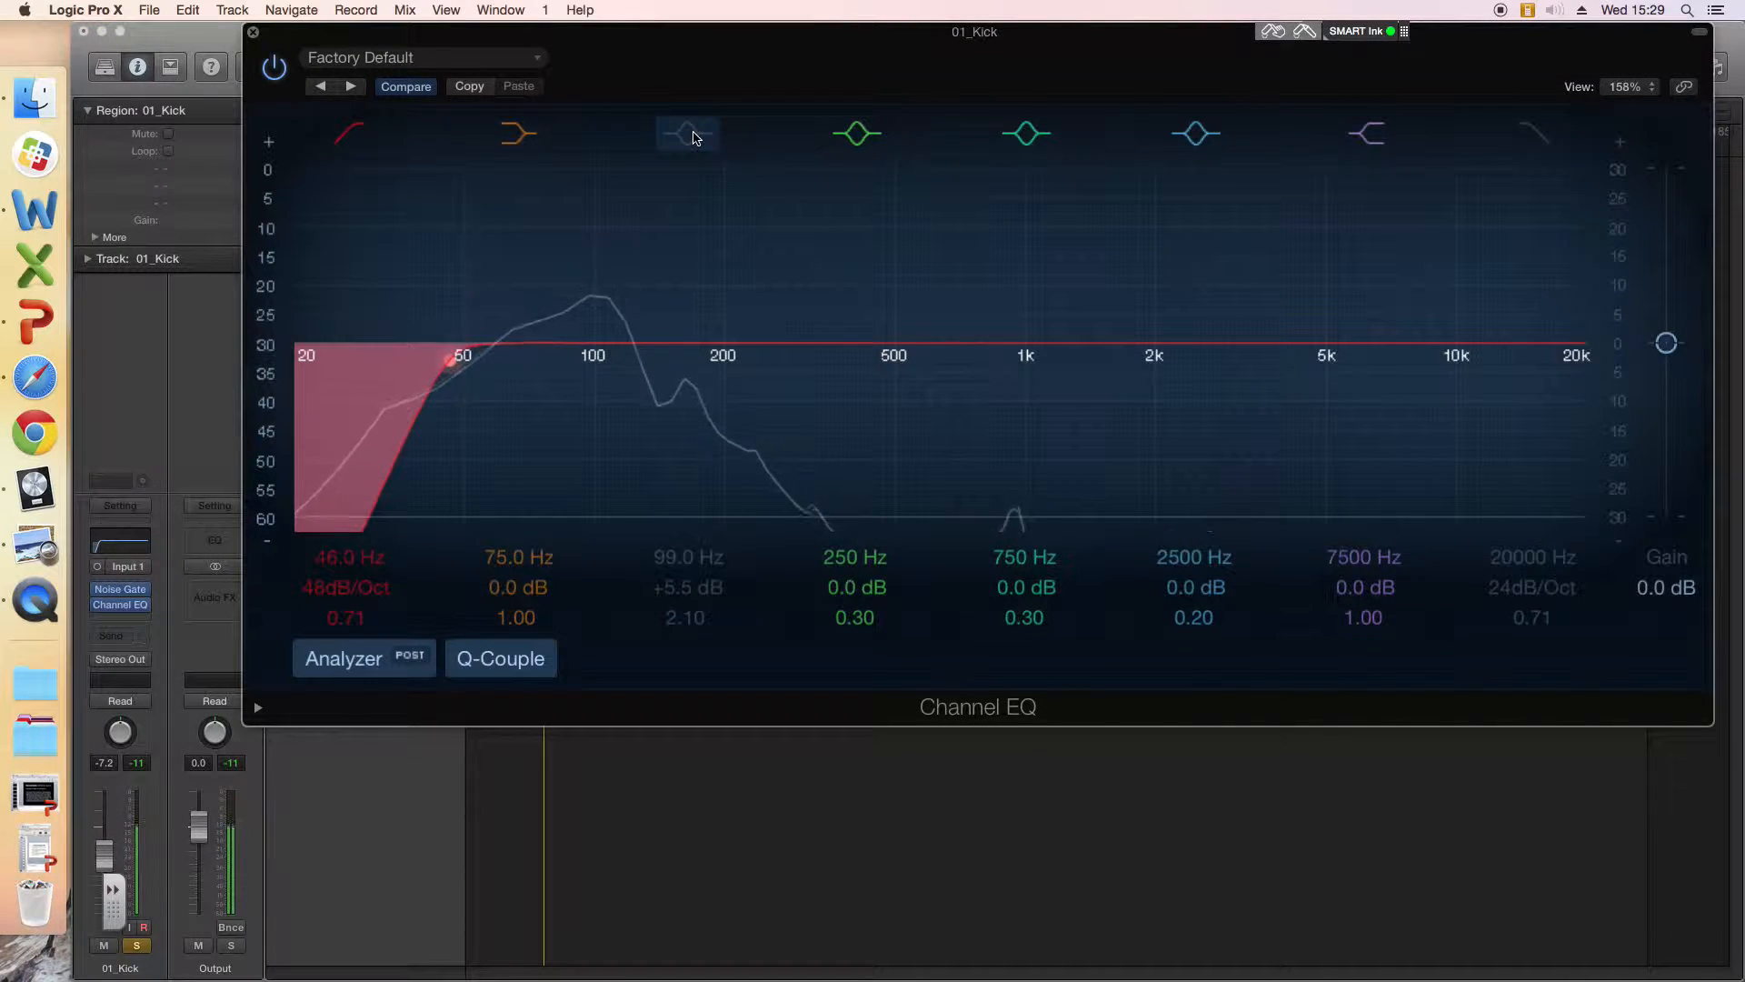
left_click(688, 134)
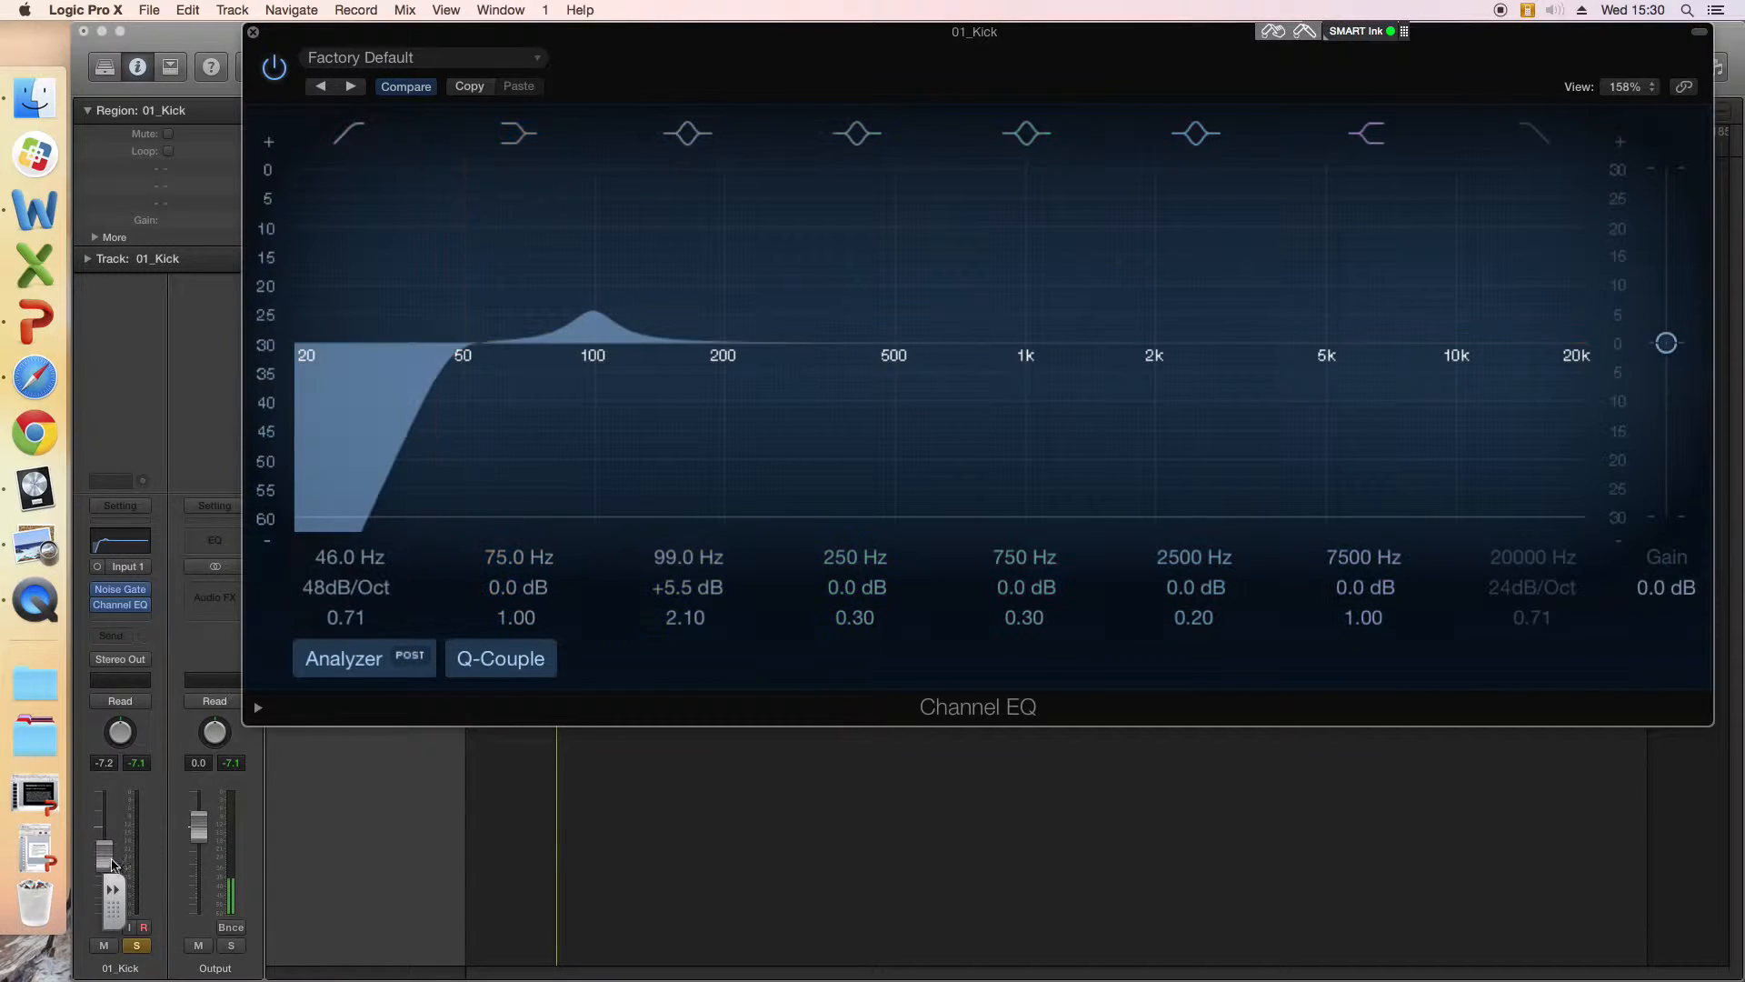
Step: Test the third band at +24.0 dB and settle it at a +4.5 dB boost at 95.0 Hz
left_click_drag(689, 591, 689, 490)
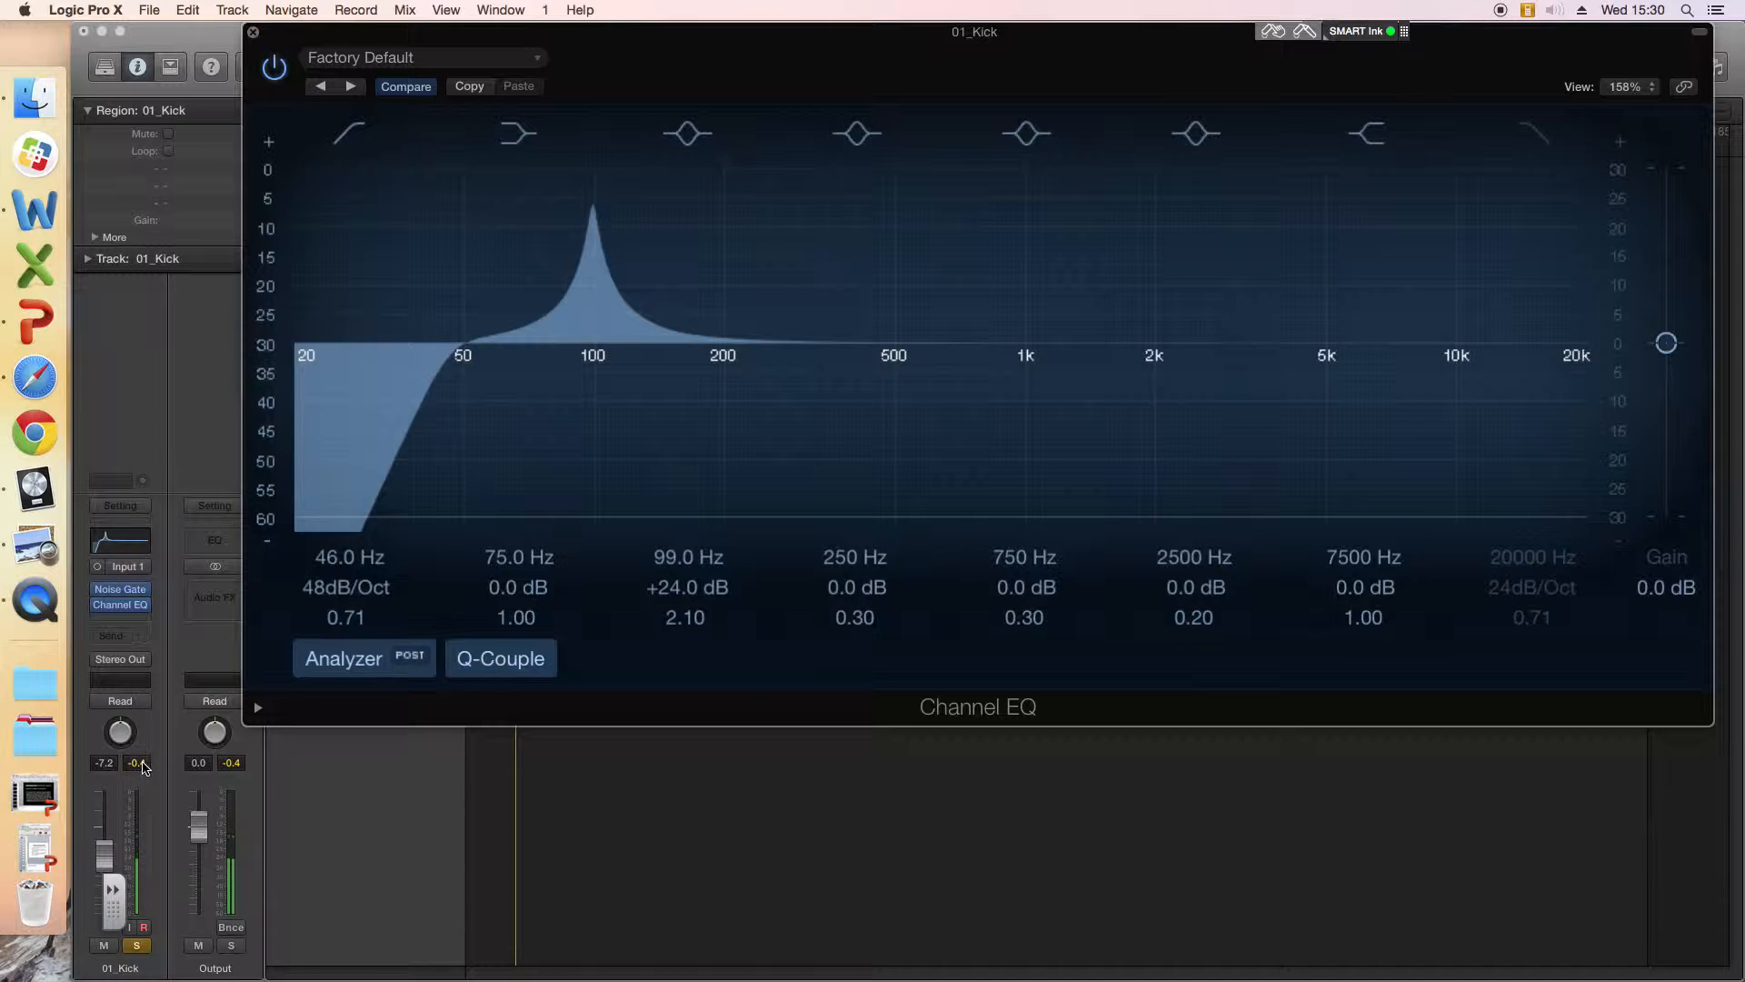
left_click(141, 765)
left_click_drag(680, 589, 679, 647)
mouse_move(677, 582)
left_mouse_down()
mouse_move(682, 561)
mouse_move(687, 593)
left_mouse_up()
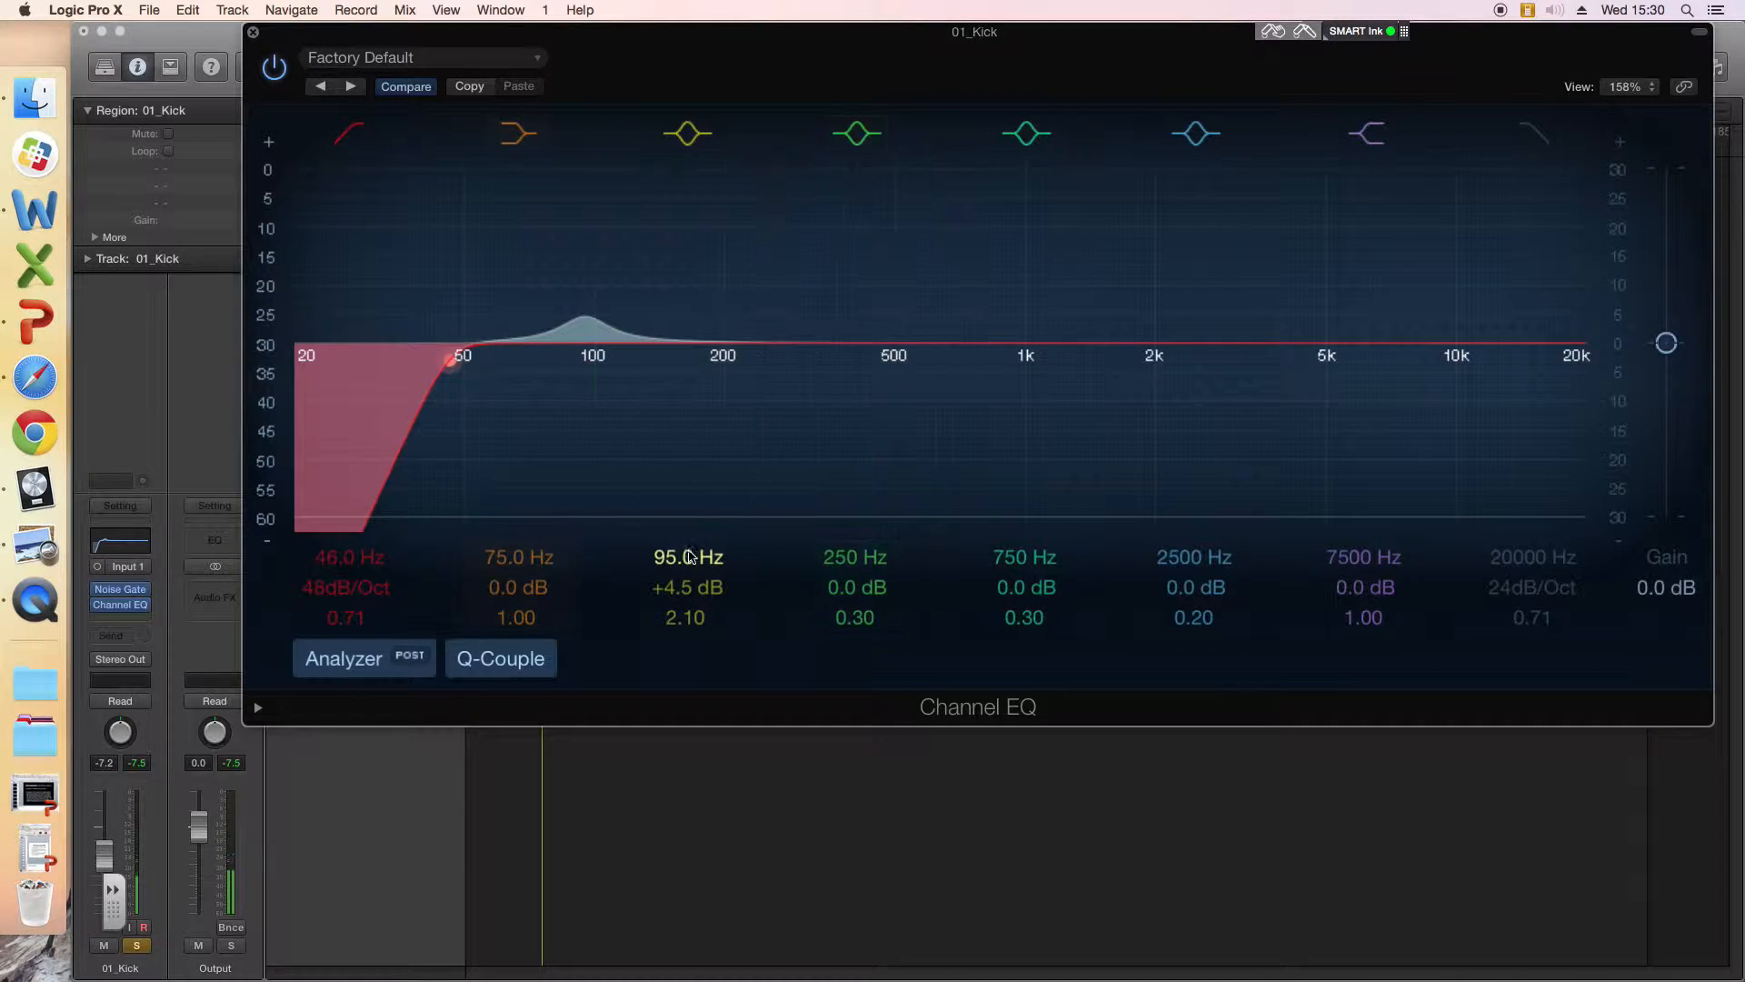
Step: Switch to the Subjective Audio Qualities chart and move the marker onto the kick drum's Slap entry
key("super+Tab")
key("super+Tab")
key("super+Tab")
key("super+Tab")
key("super+Tab")
key("super+Tab")
key("super+Tab")
key("super+Tab")
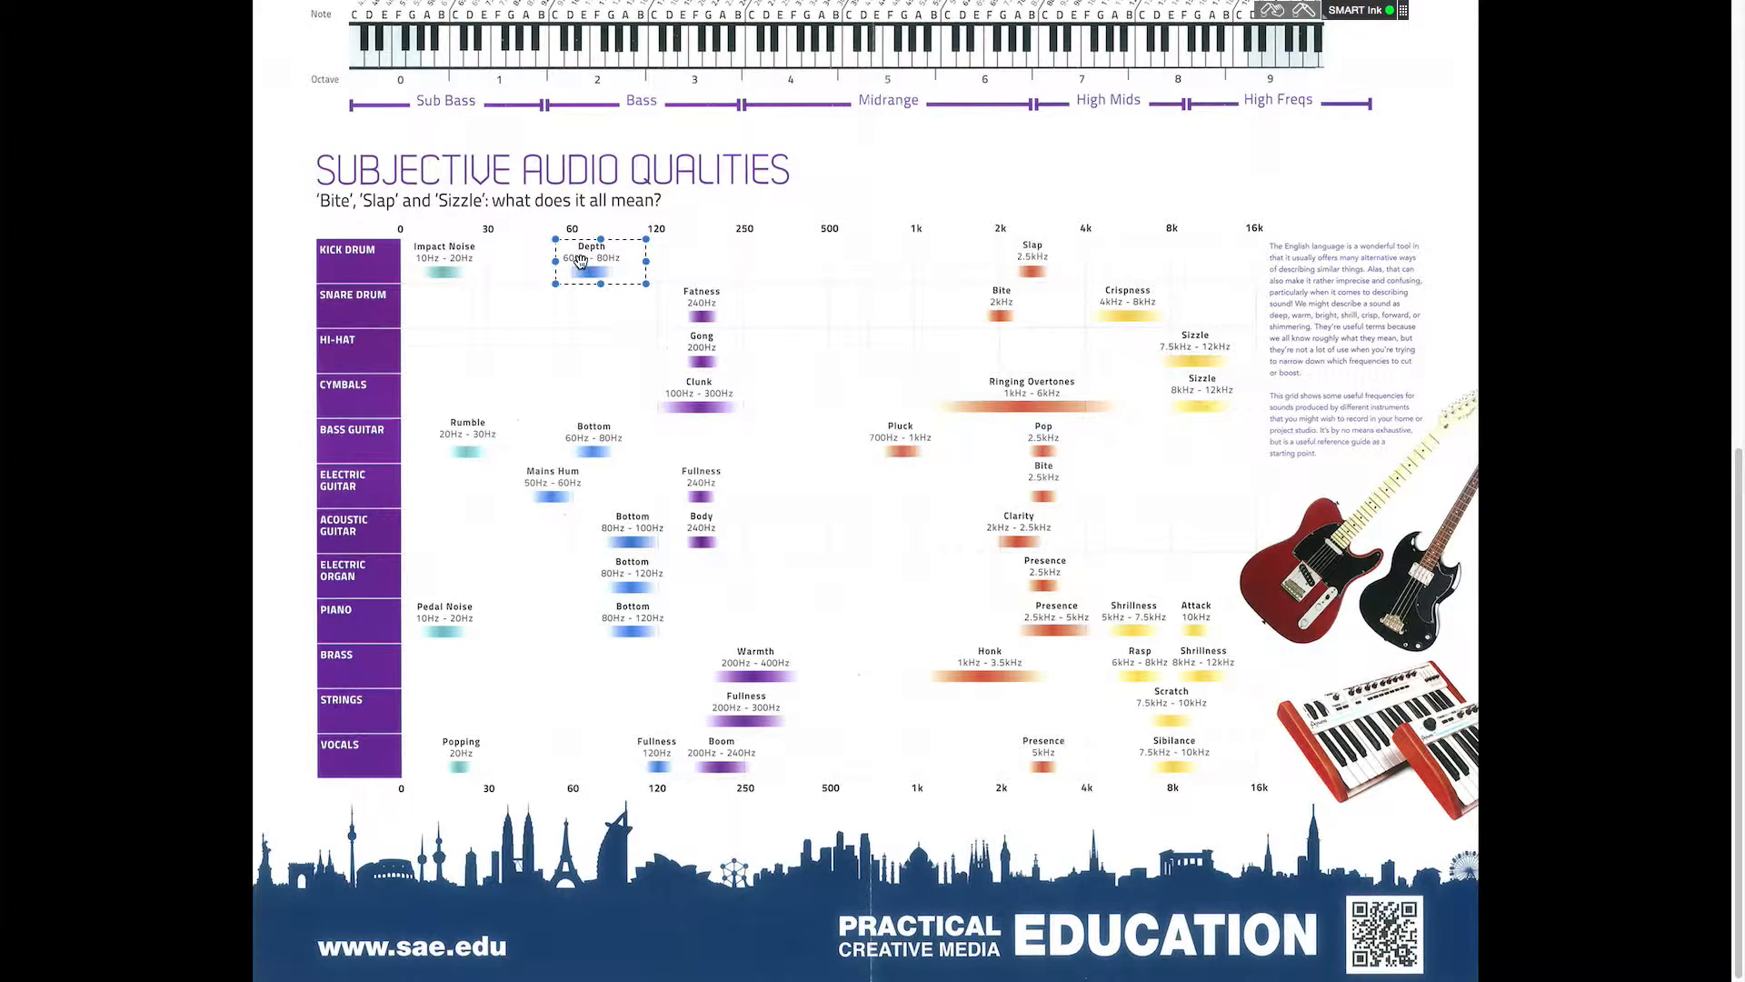
left_click_drag(606, 257, 1042, 252)
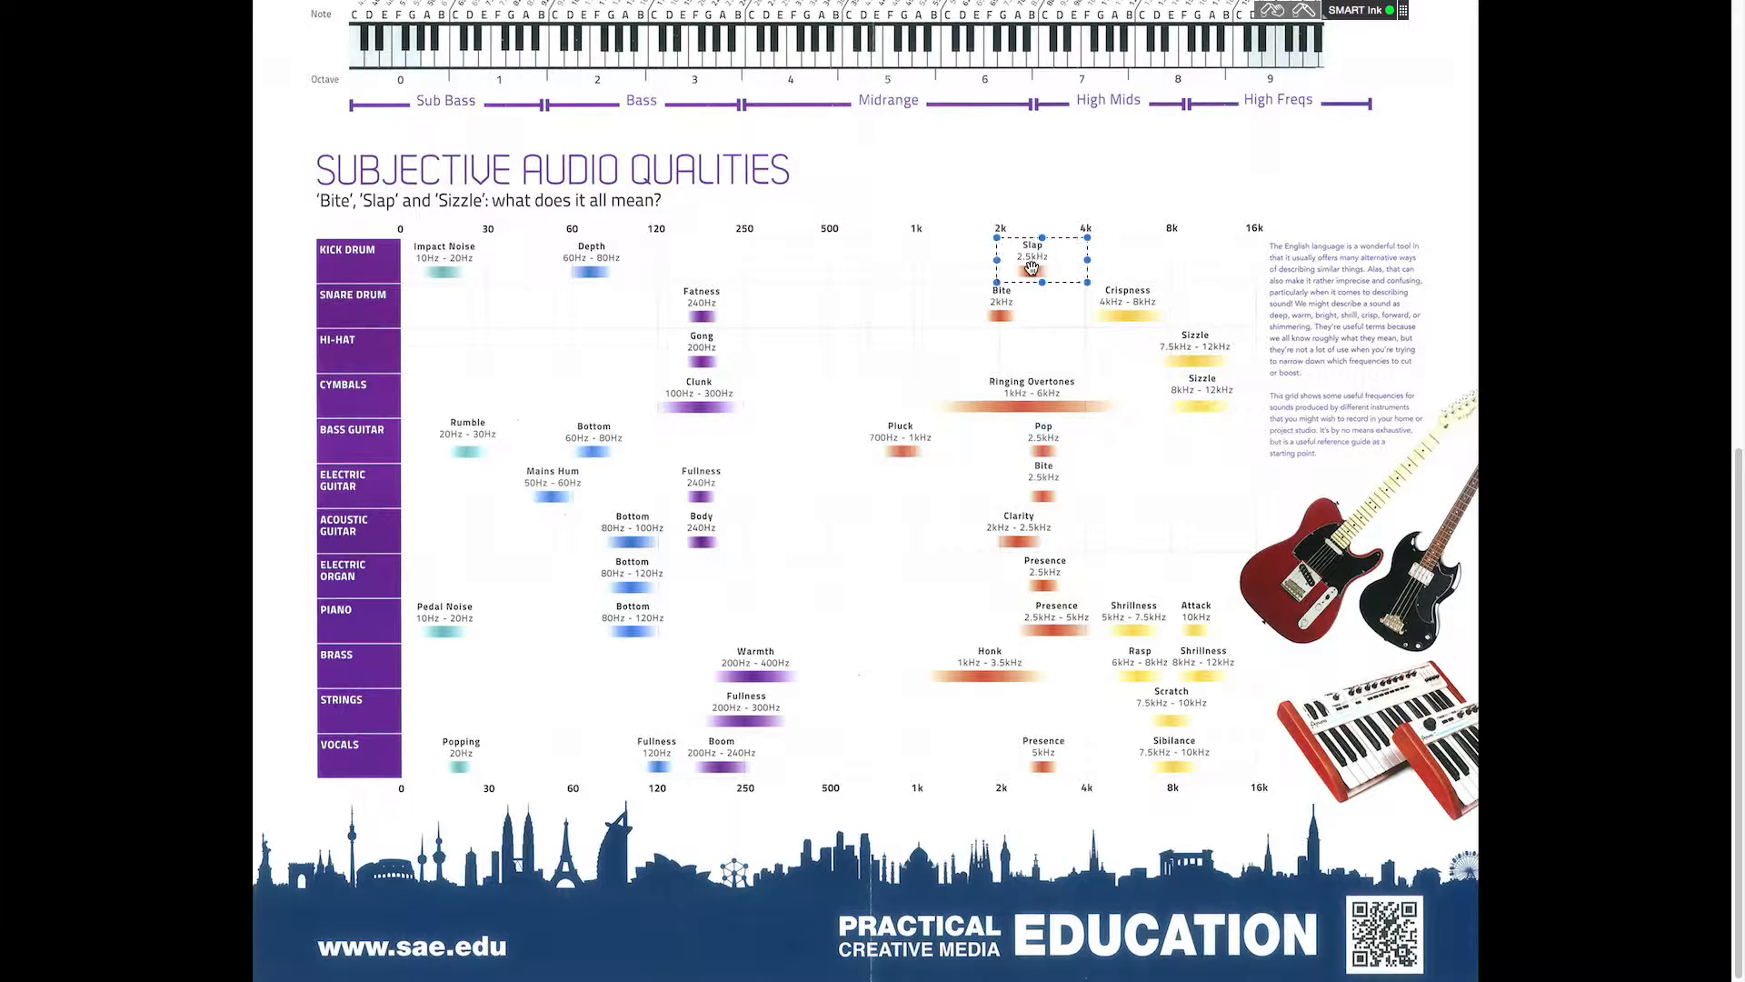
Step: Return to Logic Pro X's Channel EQ and set the 2500 Hz band to a +13.0 dB boost with a Q of 7.30
key("super+Tab")
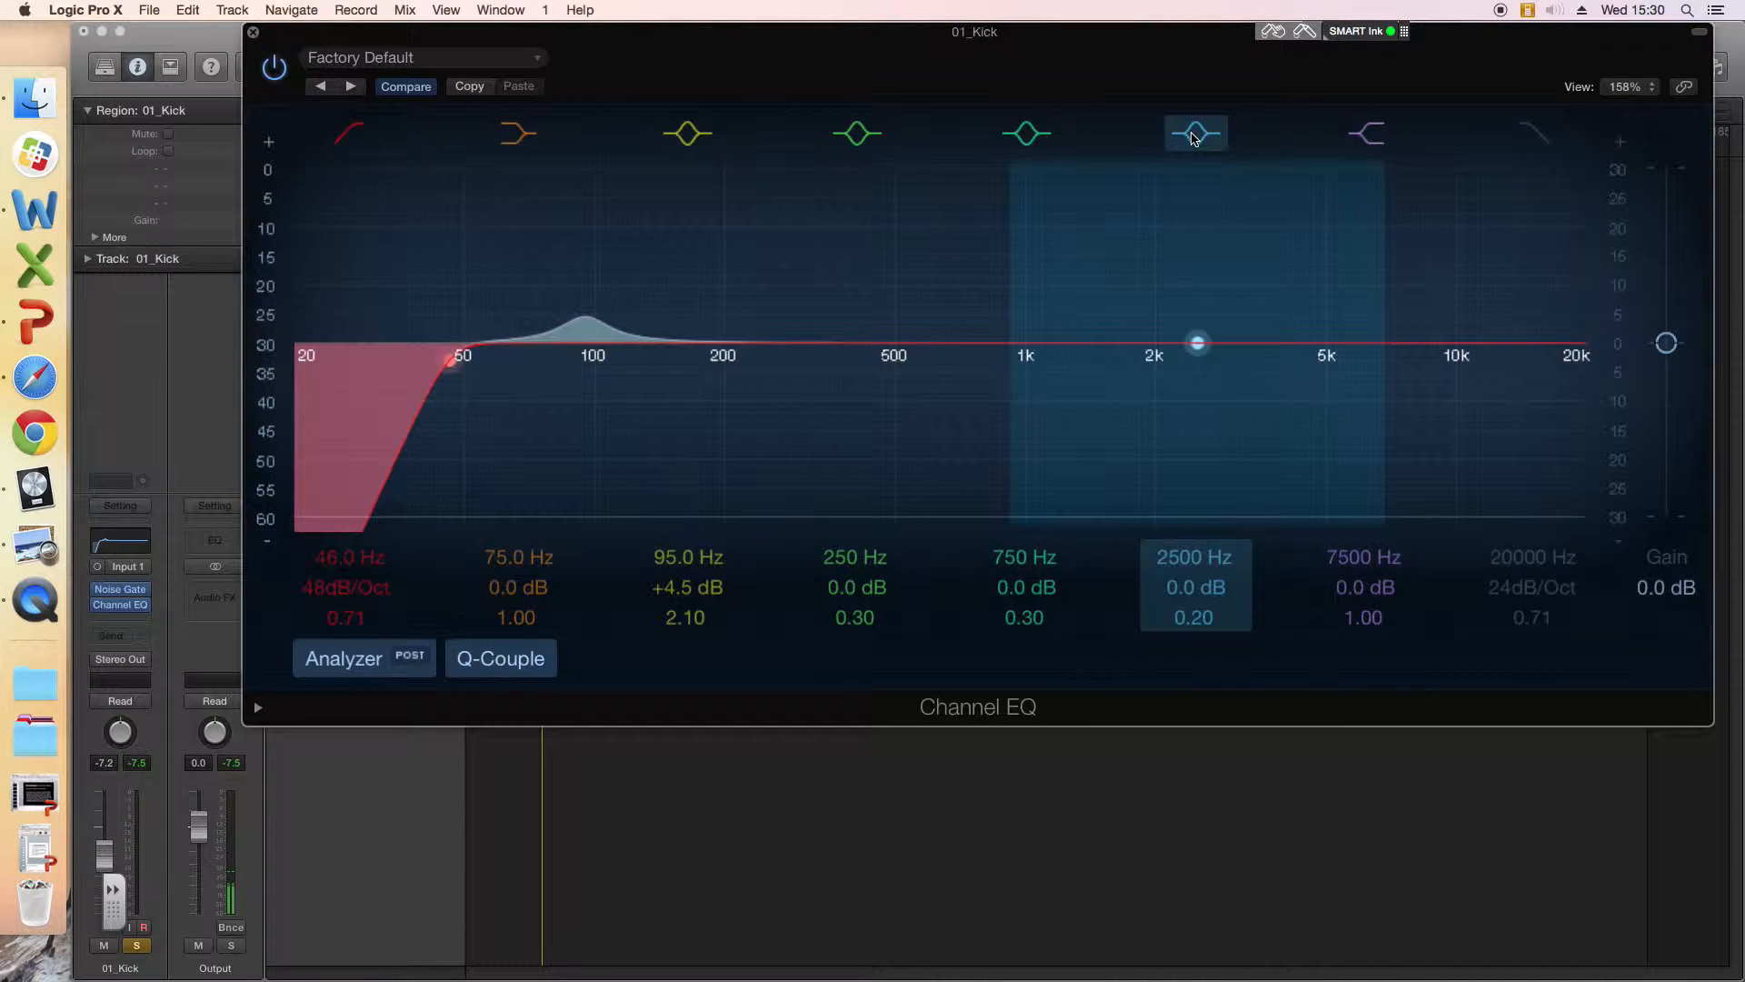
left_click_drag(1188, 588, 1188, 540)
left_click_drag(1189, 619, 1188, 535)
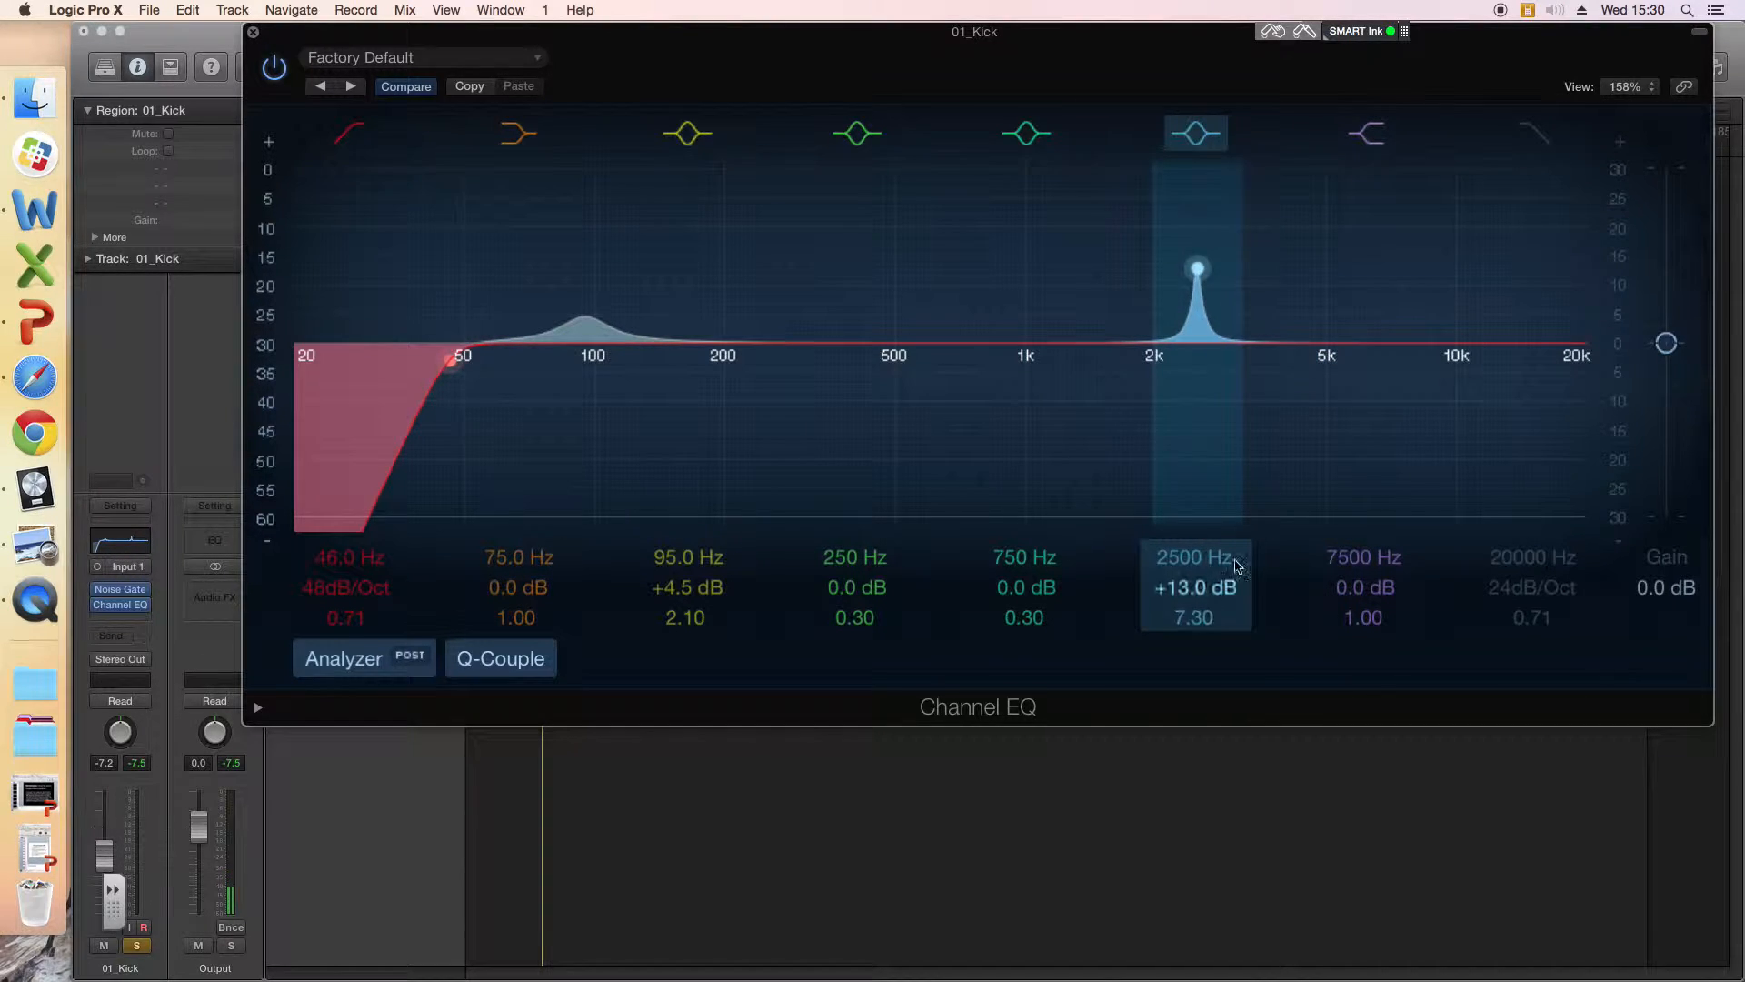
Step: Sweep the narrow sixth band around the slap frequencies during playback and settle it at 2650 Hz with a +4.5 dB boost
left_click_drag(1218, 317, 1193, 319)
left_click_drag(1190, 590, 1190, 638)
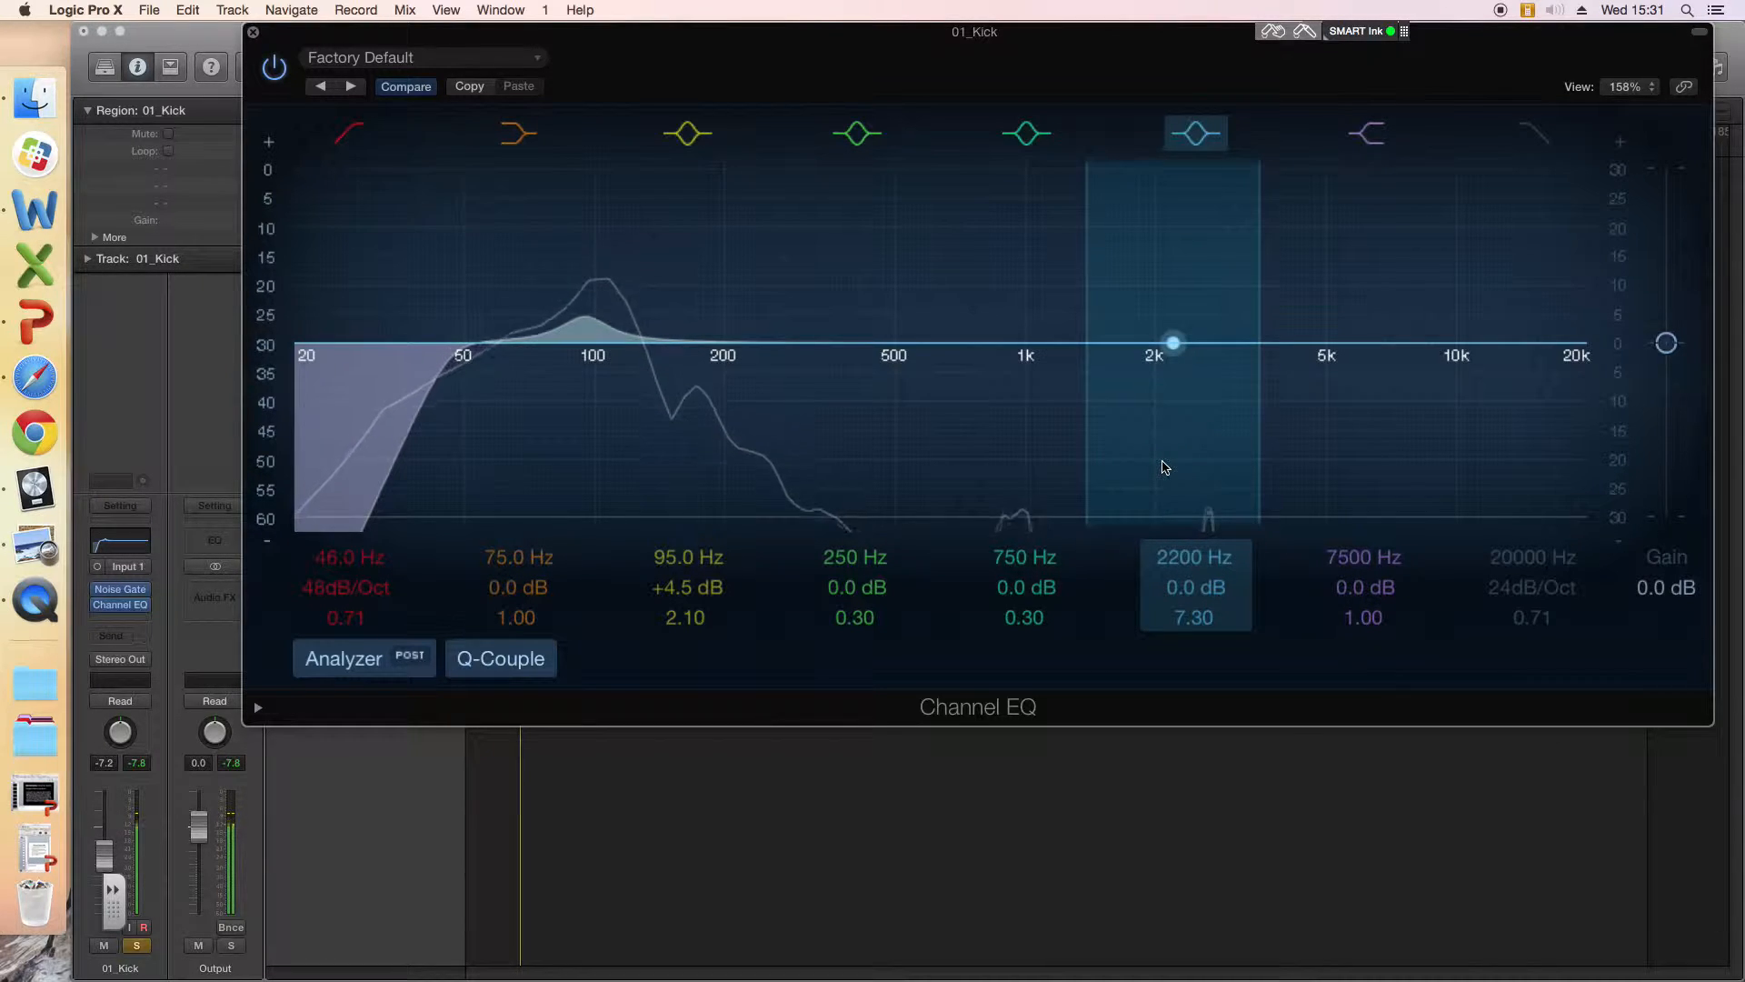
left_click_drag(1164, 467, 1164, 383)
left_click_drag(1173, 260, 1220, 262)
mouse_move(1187, 590)
left_mouse_down()
mouse_move(1187, 614)
mouse_move(1189, 559)
left_mouse_up()
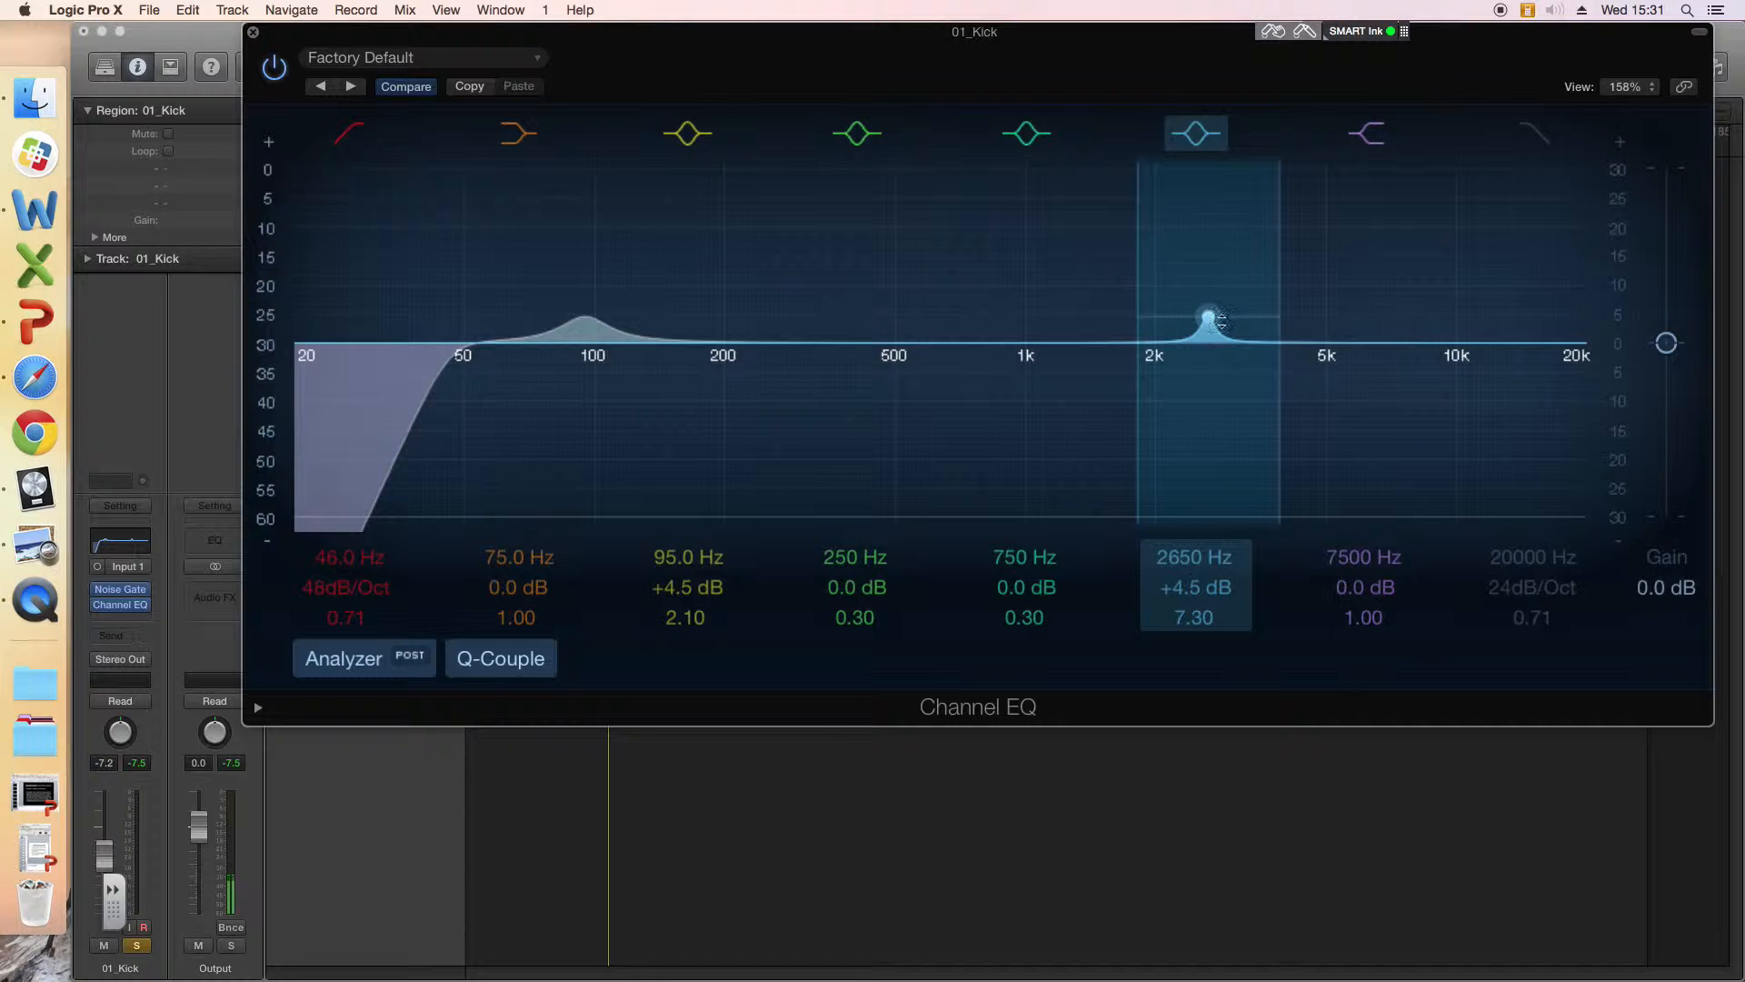
Step: Play the kick while toggling the 2650 Hz band off and on to compare the slap boost
key("space")
left_click(1197, 136)
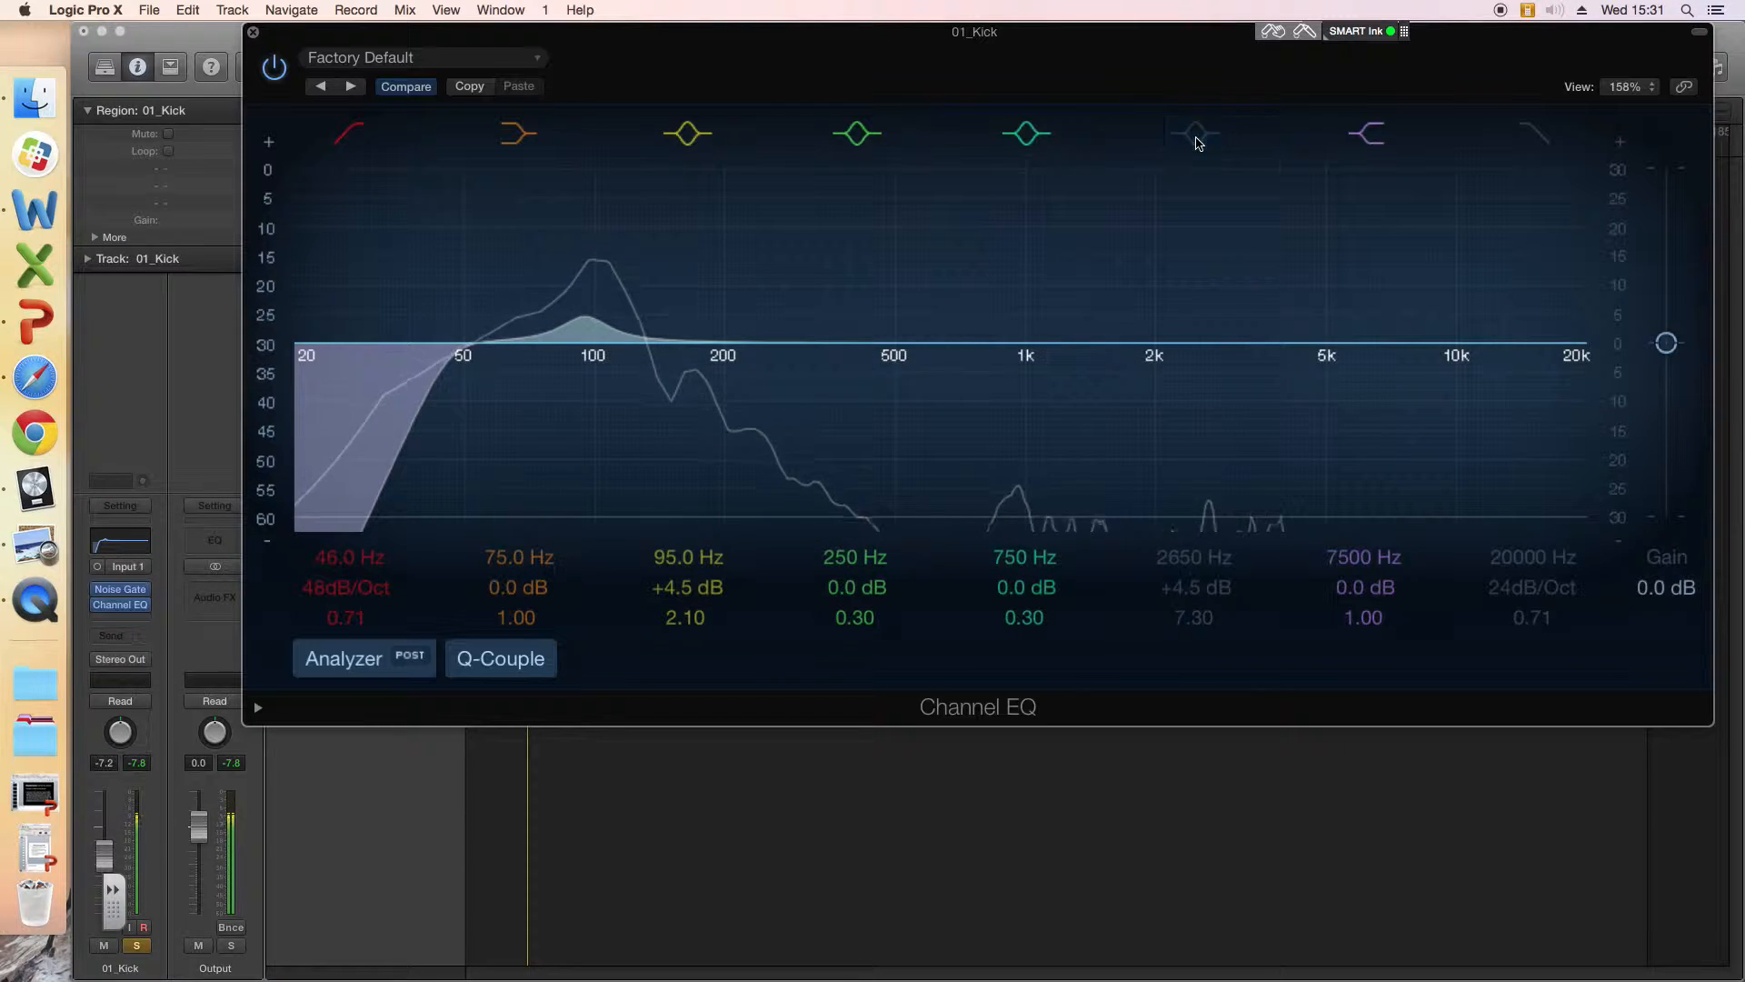
left_click(1197, 143)
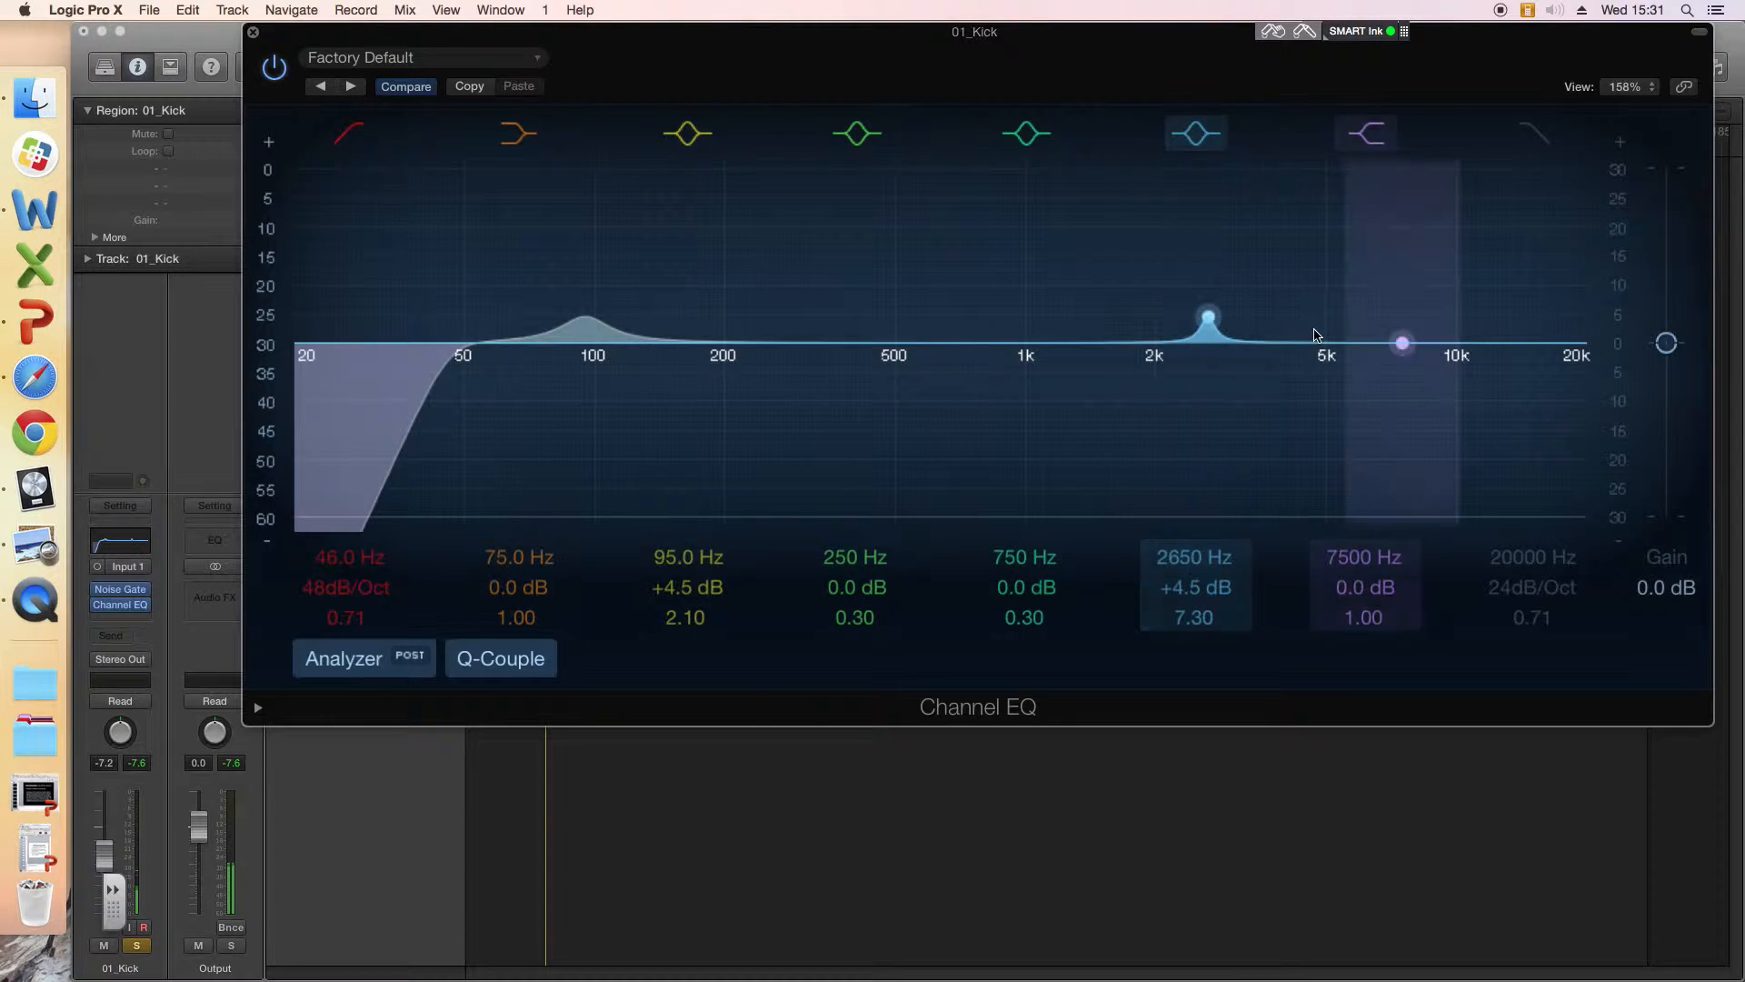
Step: Mark the kick drum row's range from 120 to 500 on the Subjective Audio Qualities chart and return to Logic Pro X's Channel EQ
key("super+Tab")
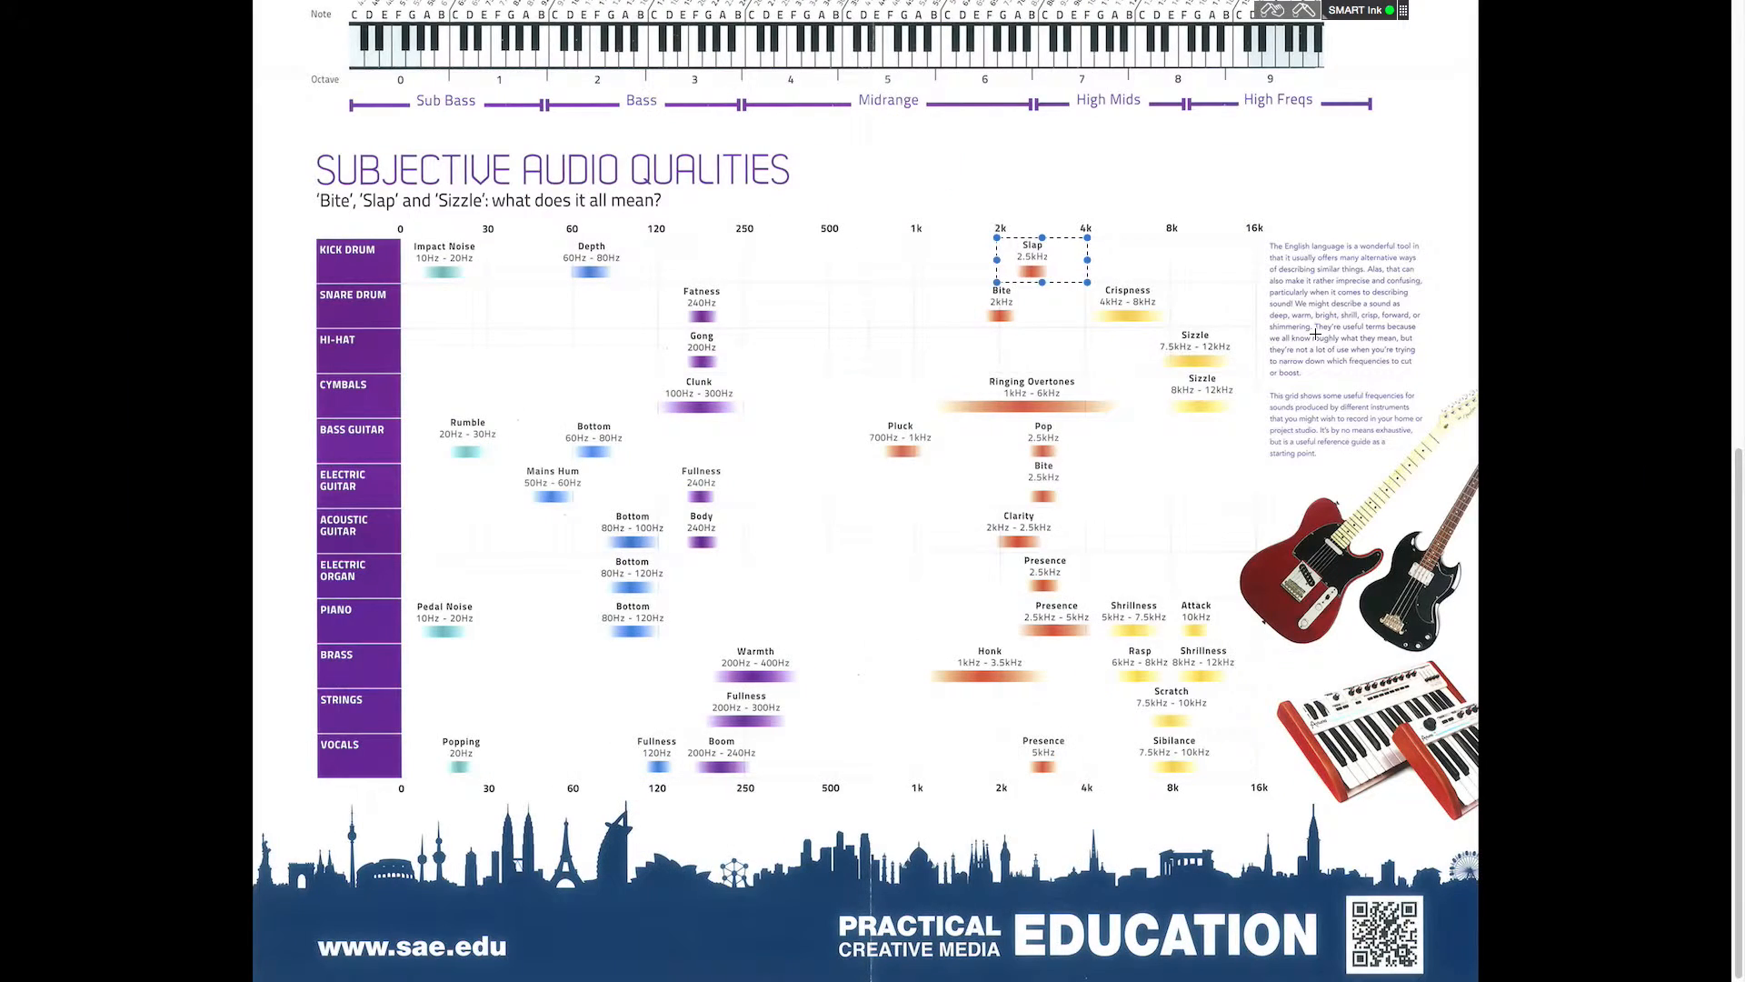
left_click_drag(1071, 251, 733, 259)
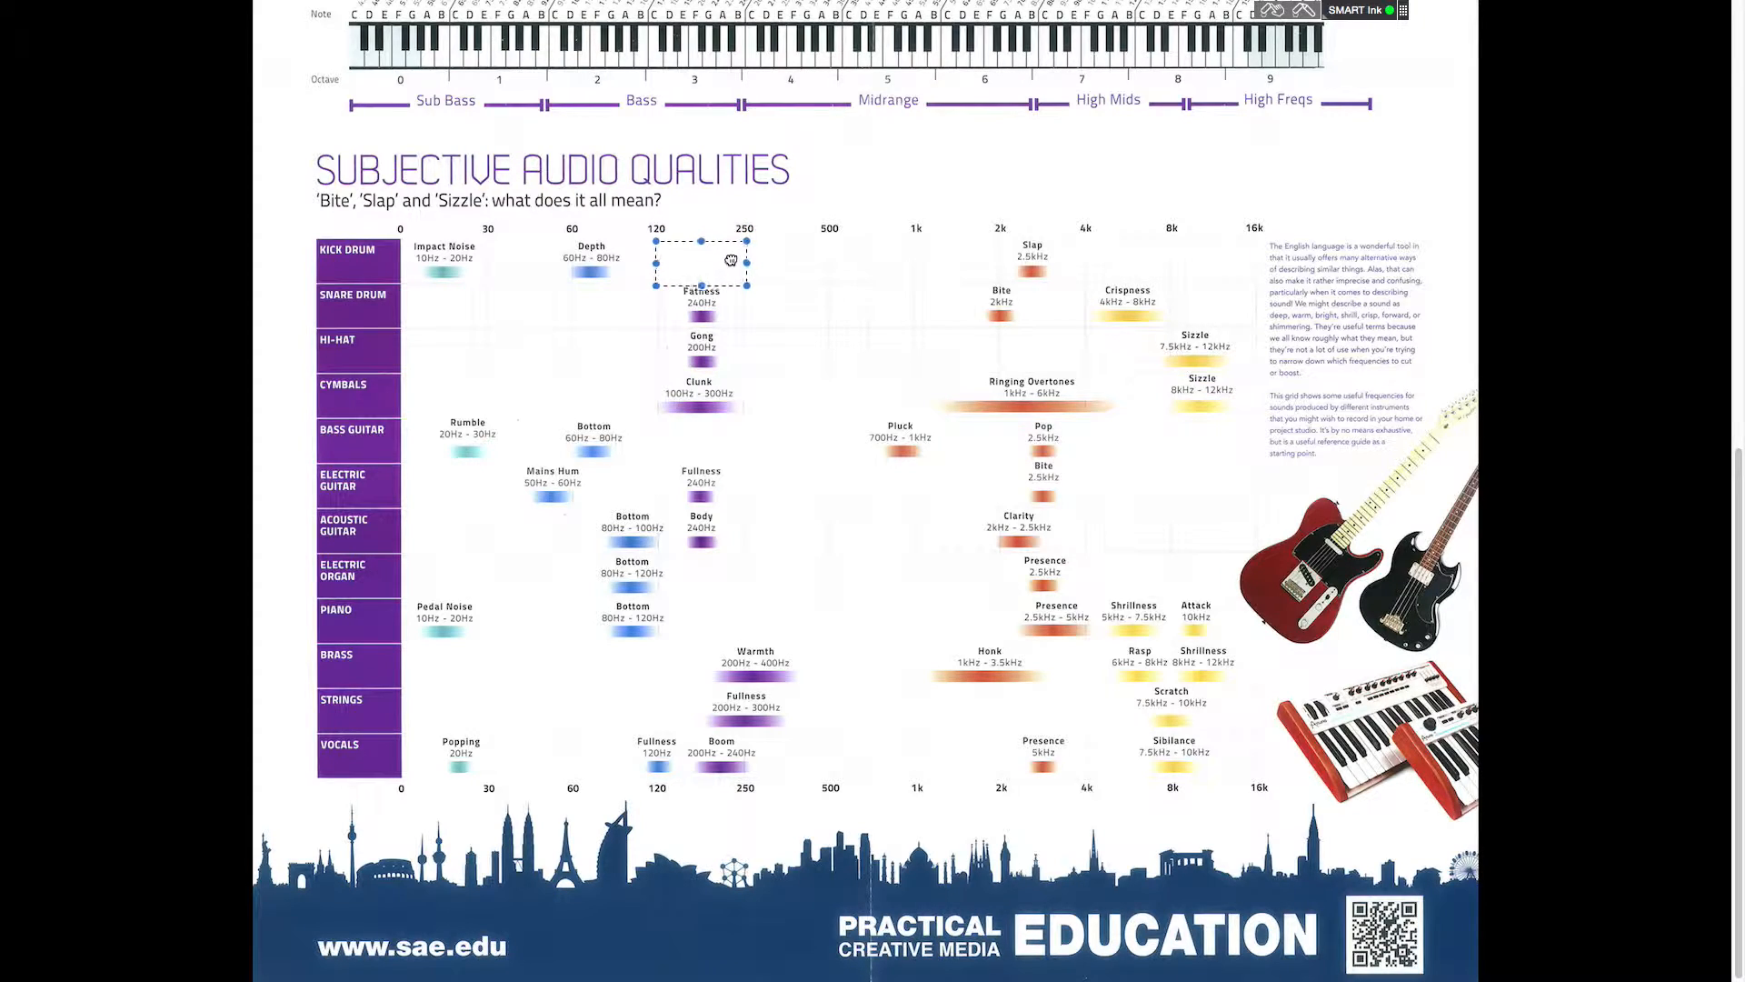
left_click_drag(731, 261, 830, 269)
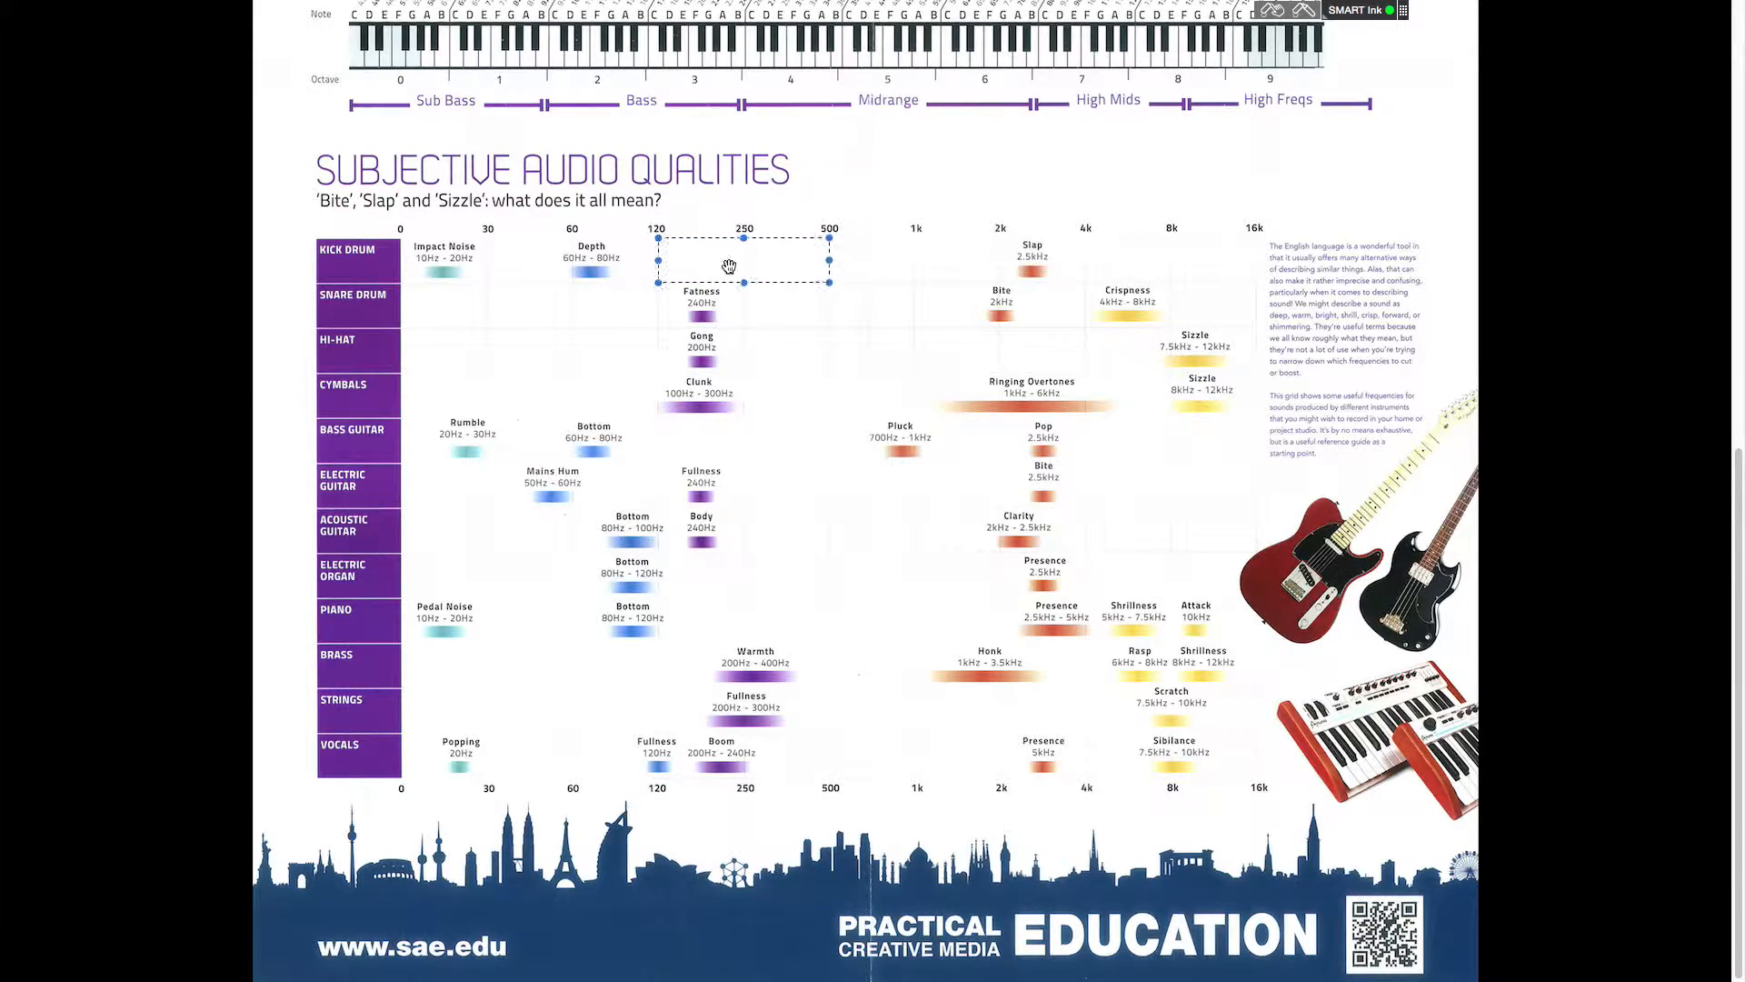
key("super+Tab")
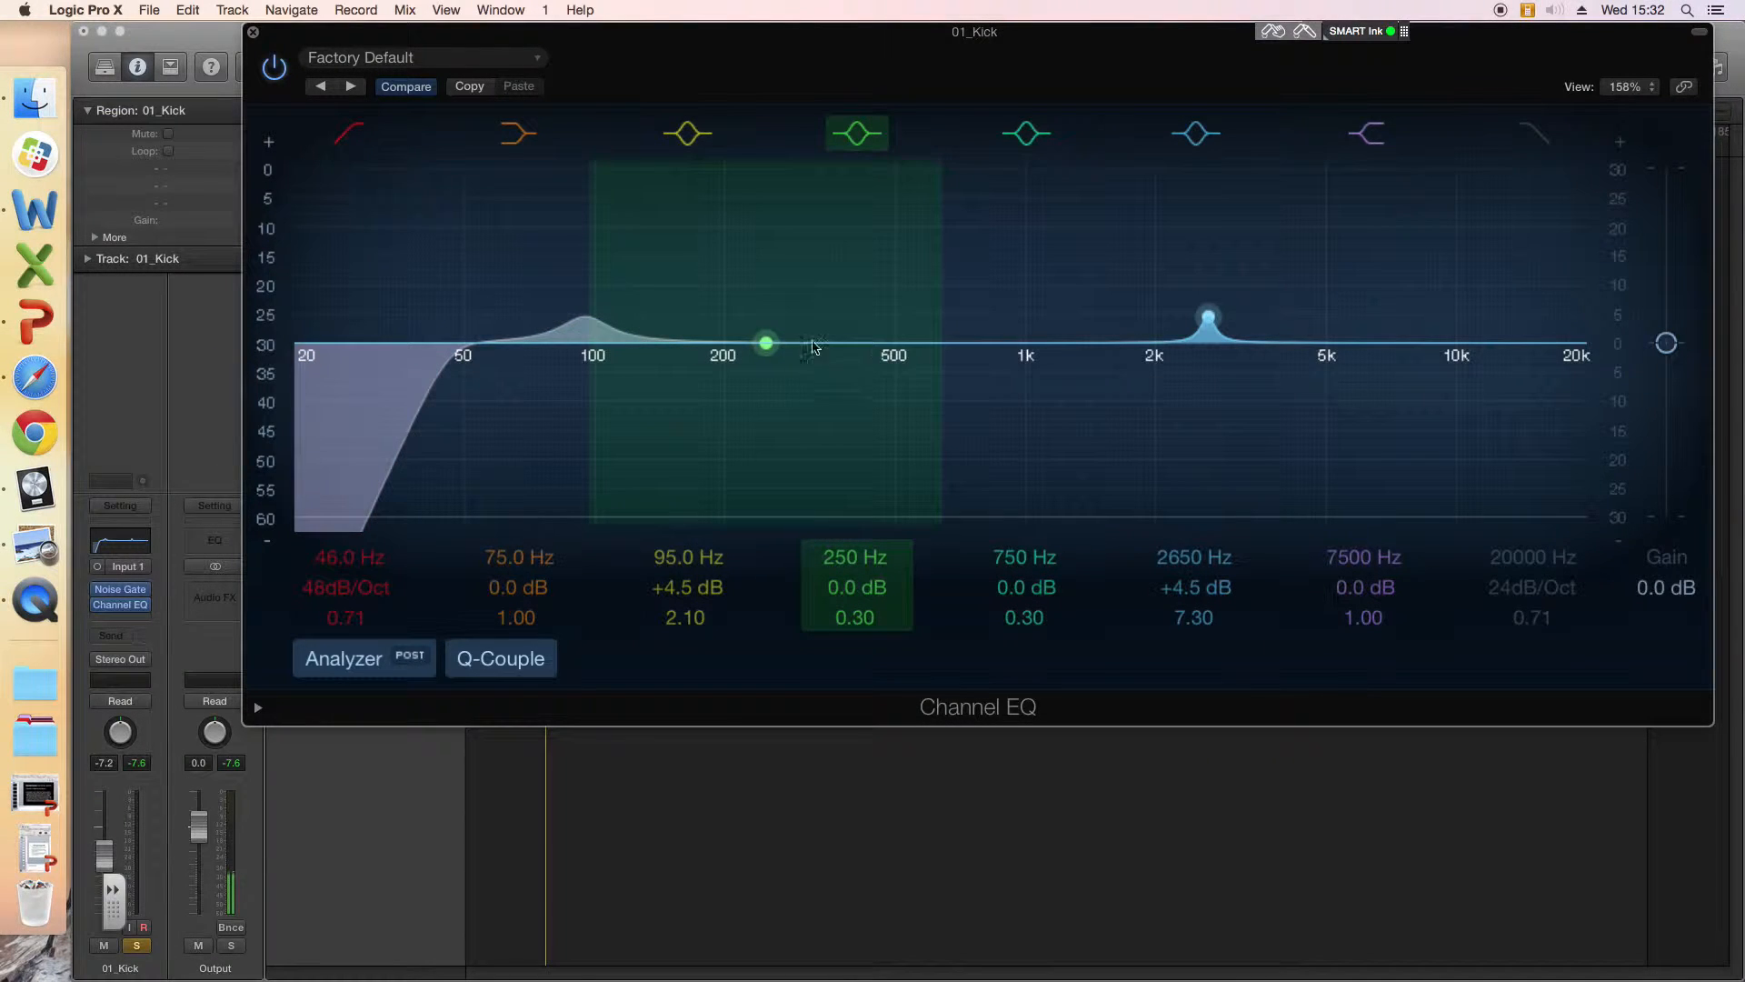
Step: Play the kick and boost the fourth band at 170 Hz to +21.5 dB with a Q of 4.00
left_click(859, 133)
left_click(859, 134)
key("space")
mouse_move(855, 593)
left_mouse_down()
mouse_move(855, 543)
mouse_move(852, 601)
left_mouse_up()
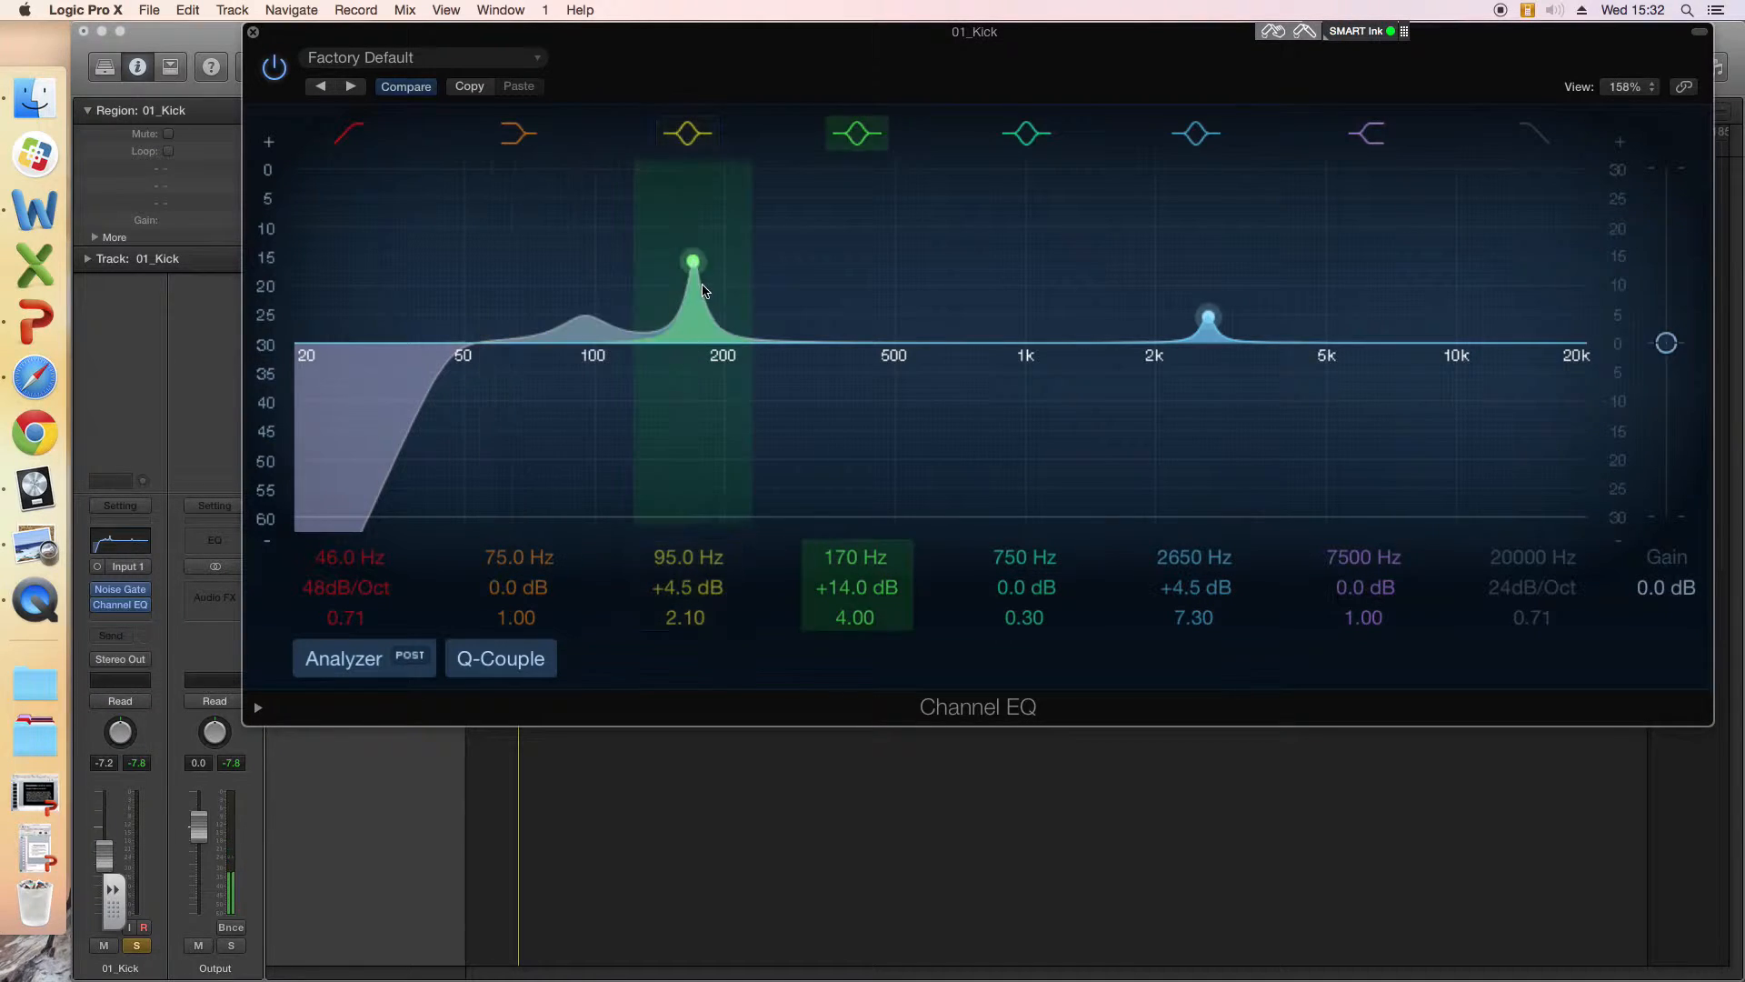
left_click_drag(870, 582, 855, 530)
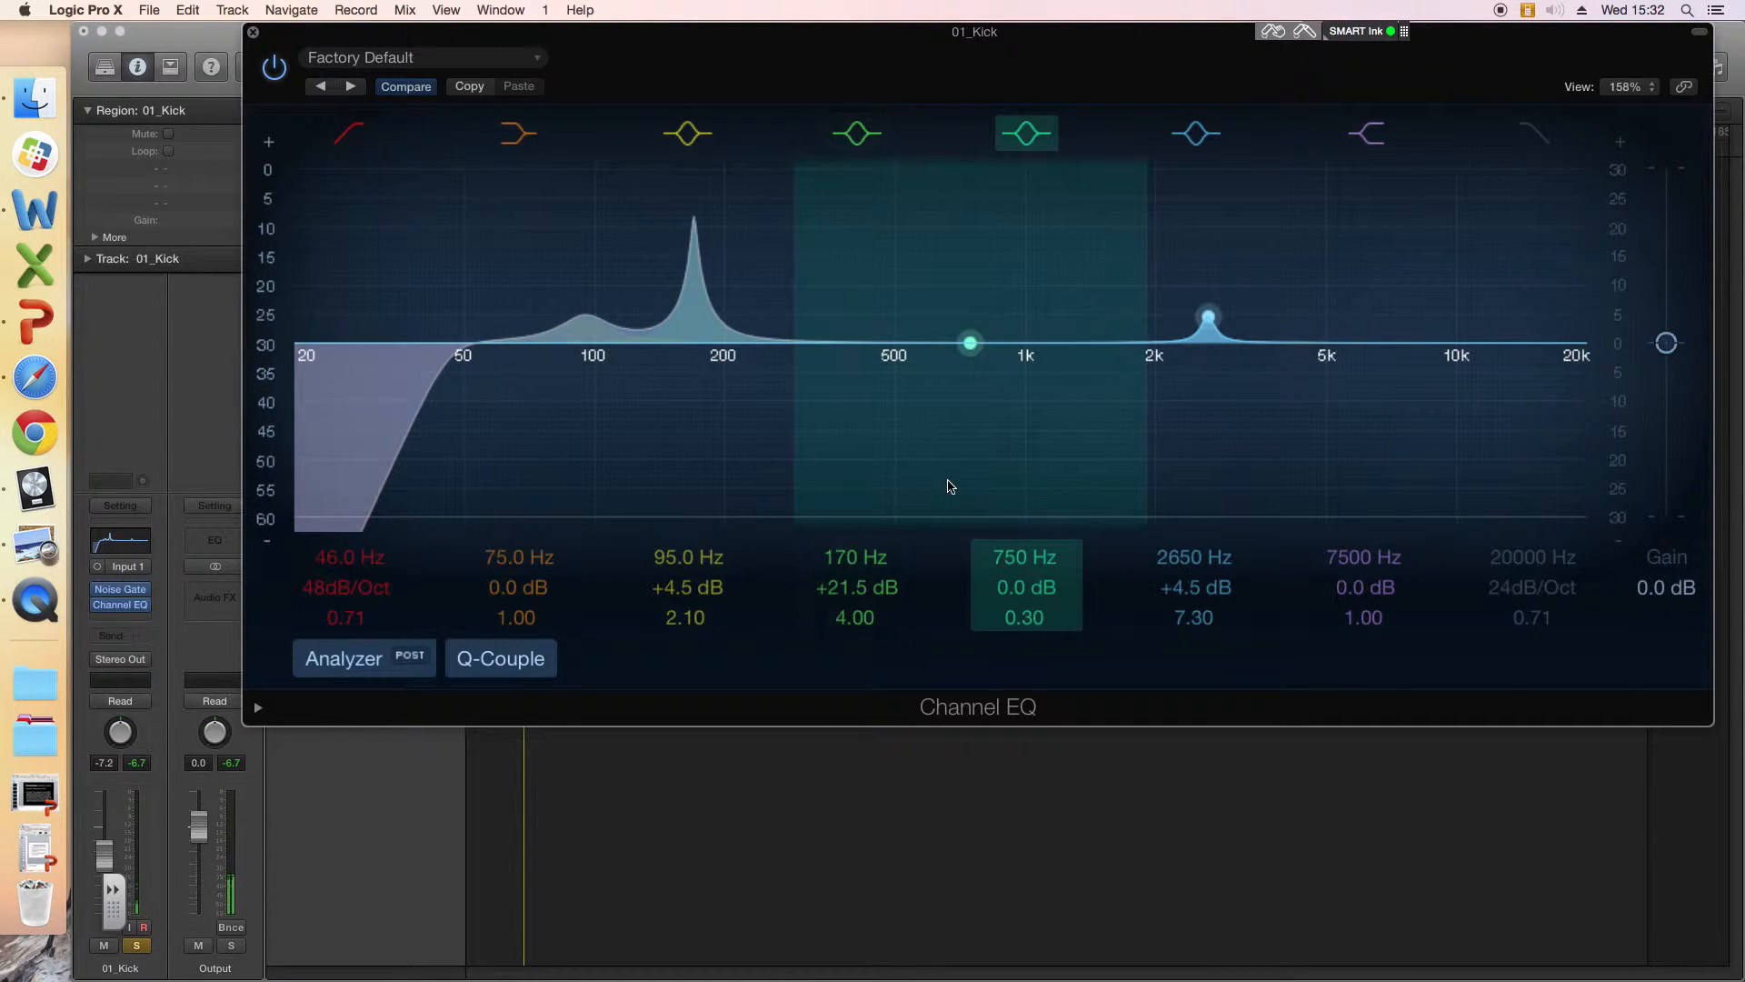
Step: Cut the 170 Hz band to -24.0 dB and switch it off and on during playback to compare
left_click_drag(854, 593, 854, 655)
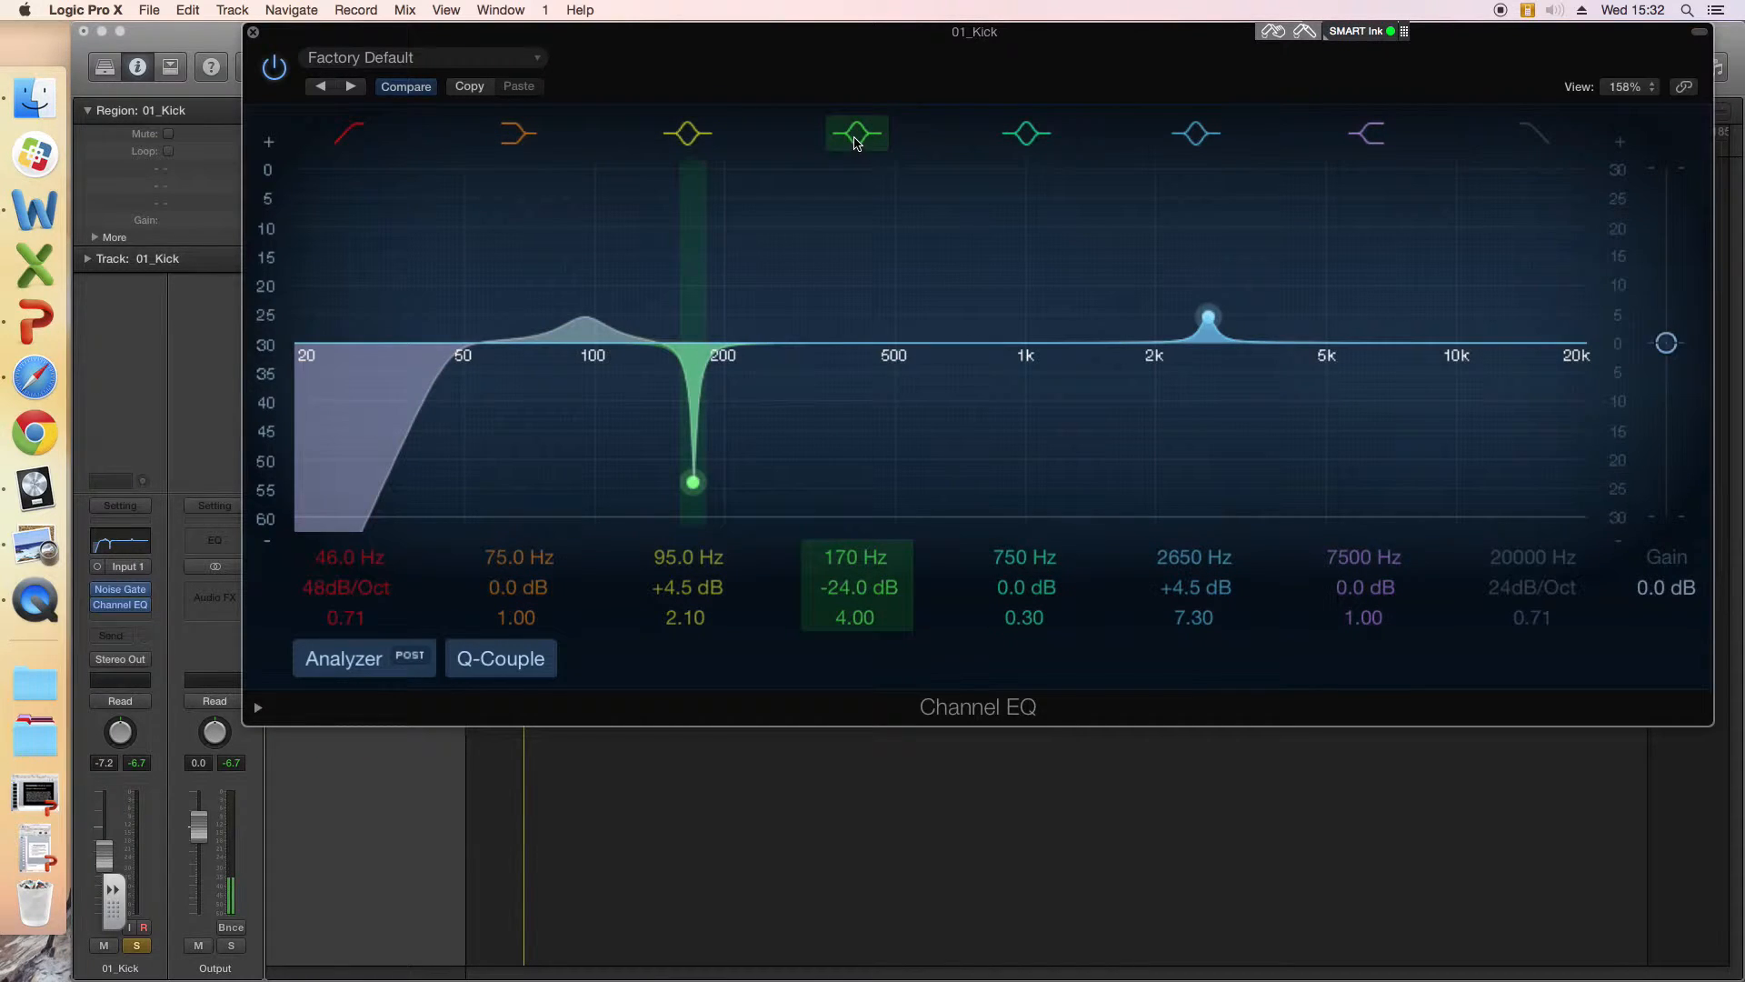
left_click(854, 137)
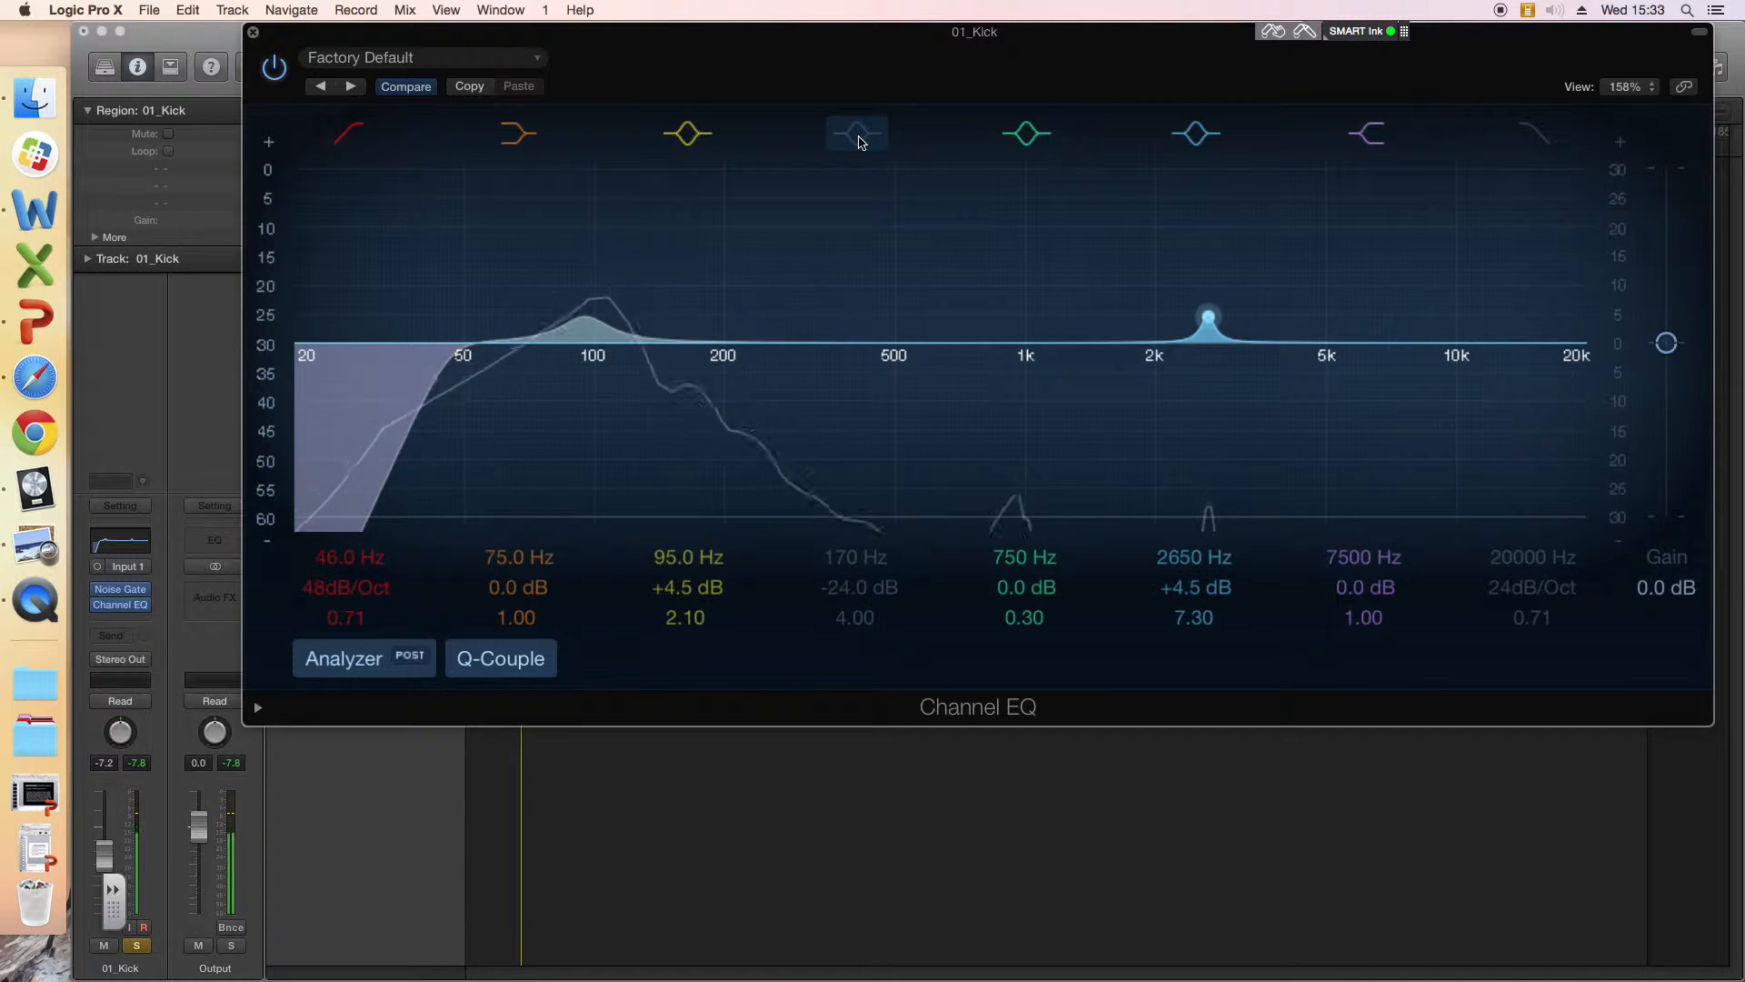
left_click(859, 138)
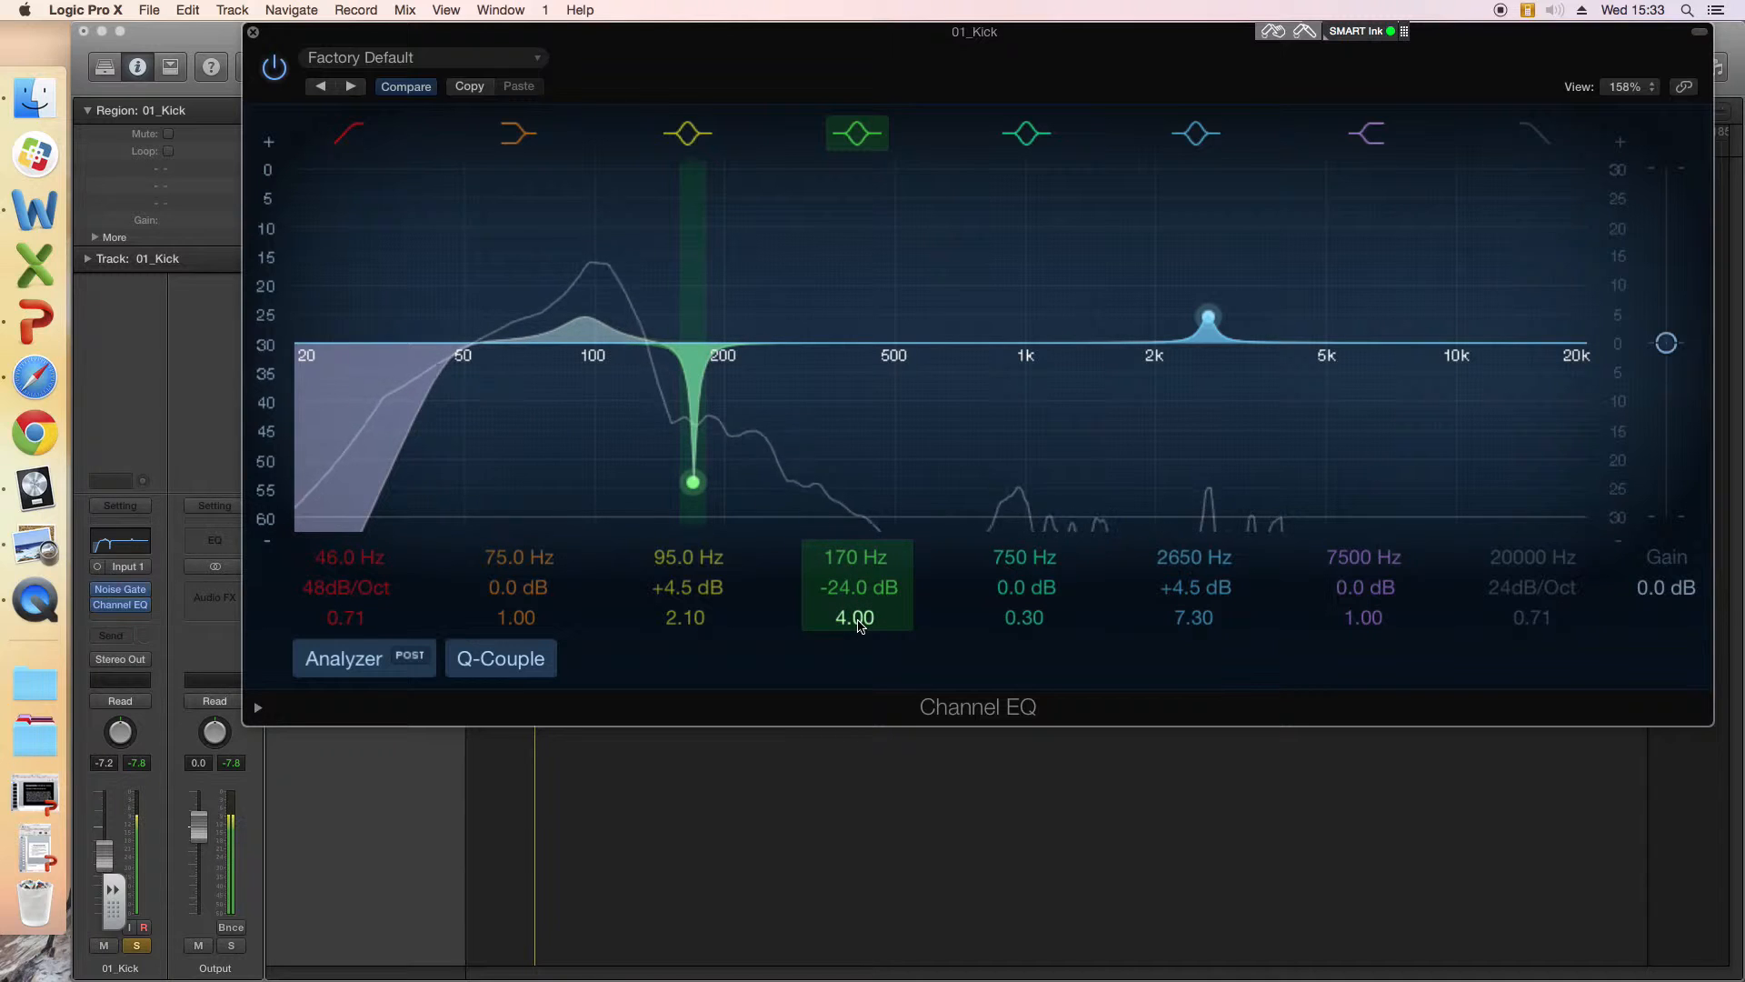
Step: Widen the low-mid cut to a Q of 0.54, set its gain to -22.5 dB and move it to 184 Hz
left_click_drag(855, 617, 854, 662)
left_click_drag(855, 591, 857, 629)
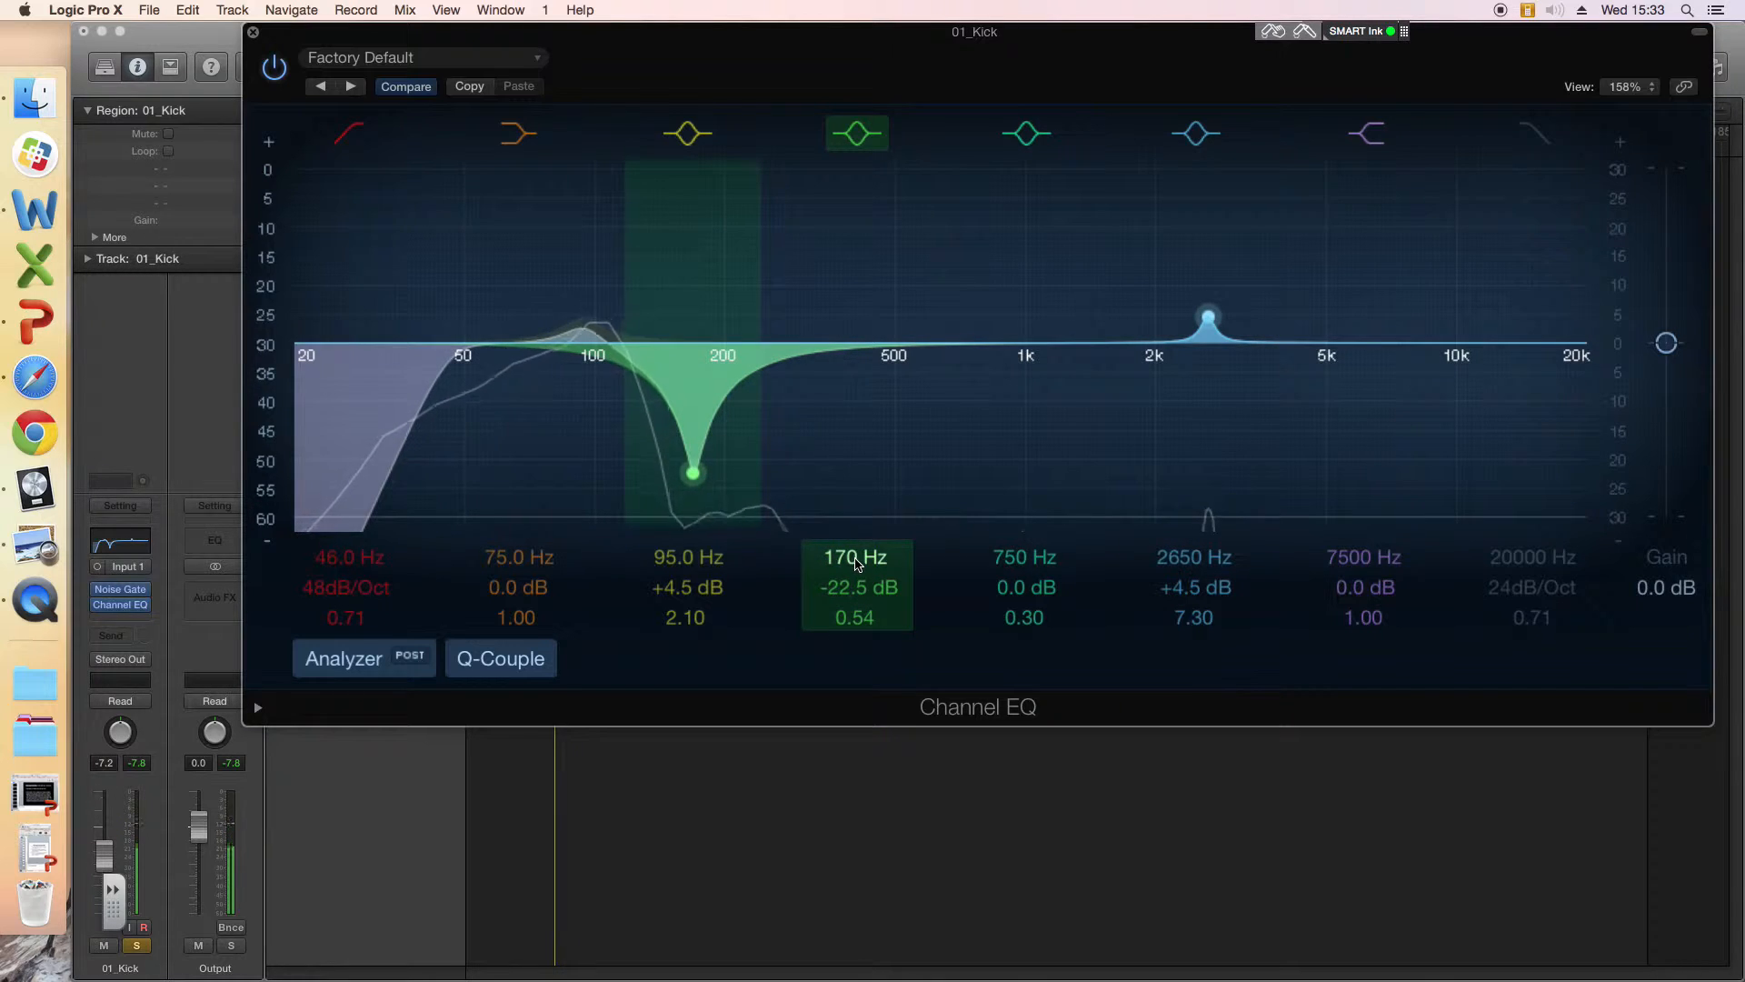
left_click_drag(855, 557, 856, 549)
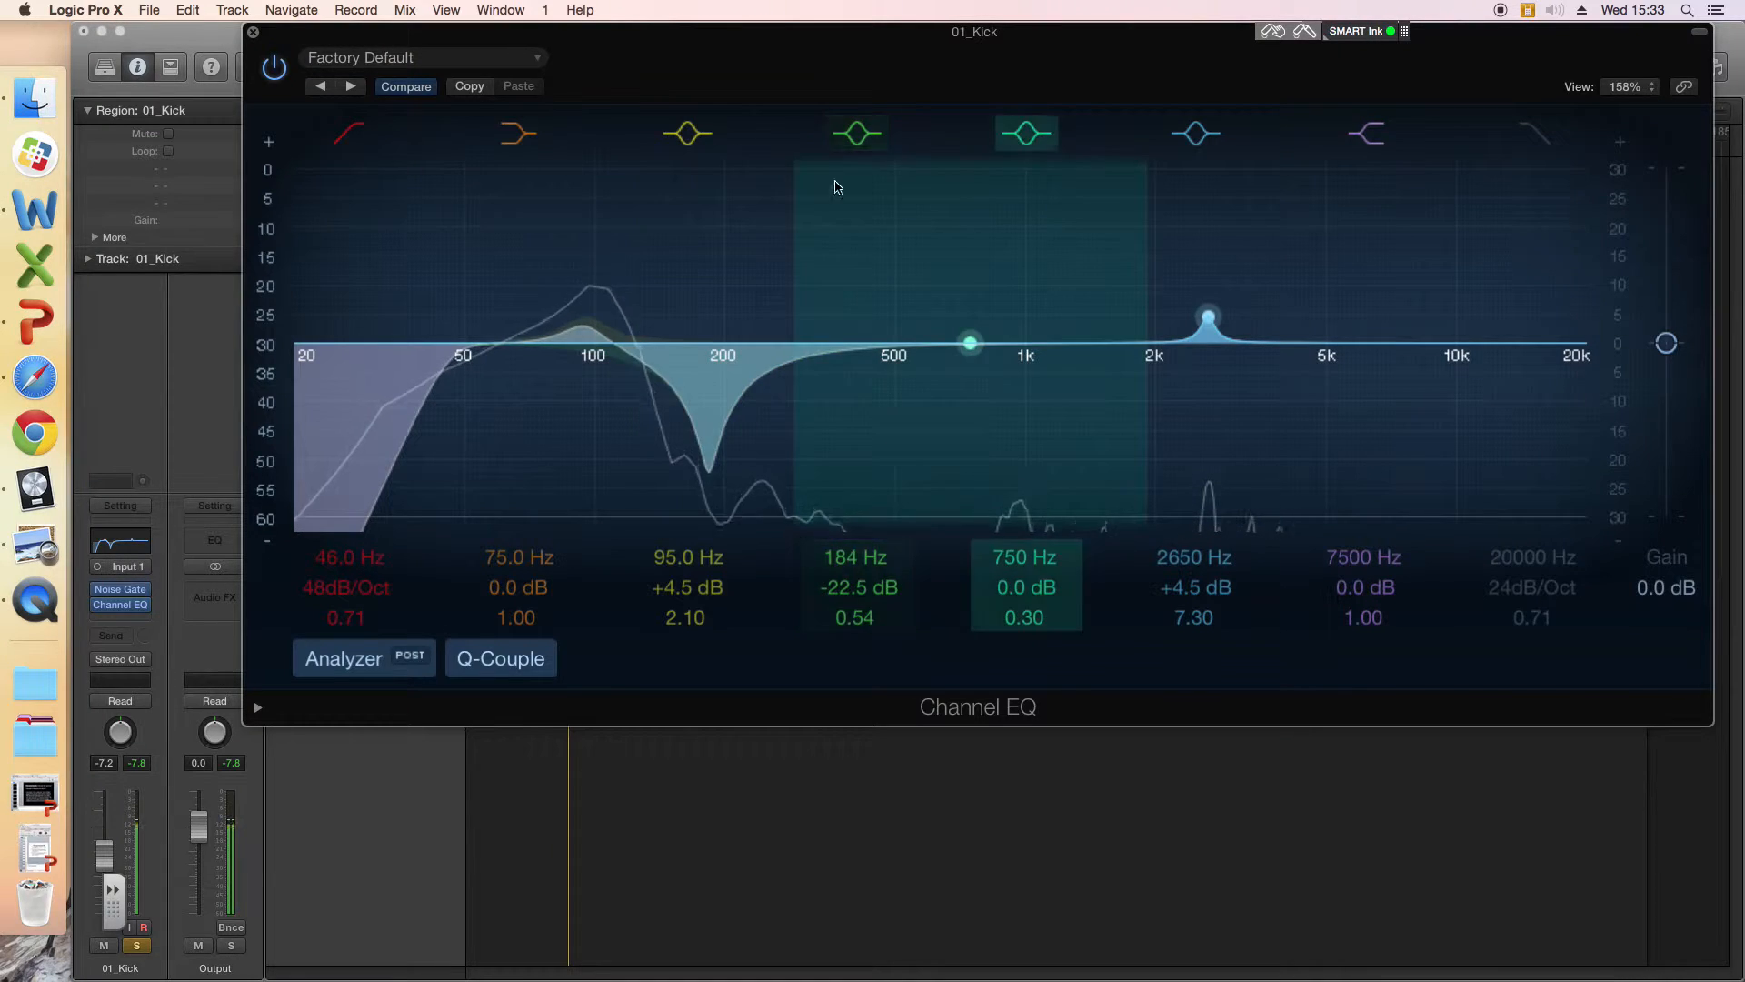
Step: Compare the kick with and without the 184 Hz cut by repeatedly bypassing and re-enabling that band during playback
left_click(859, 135)
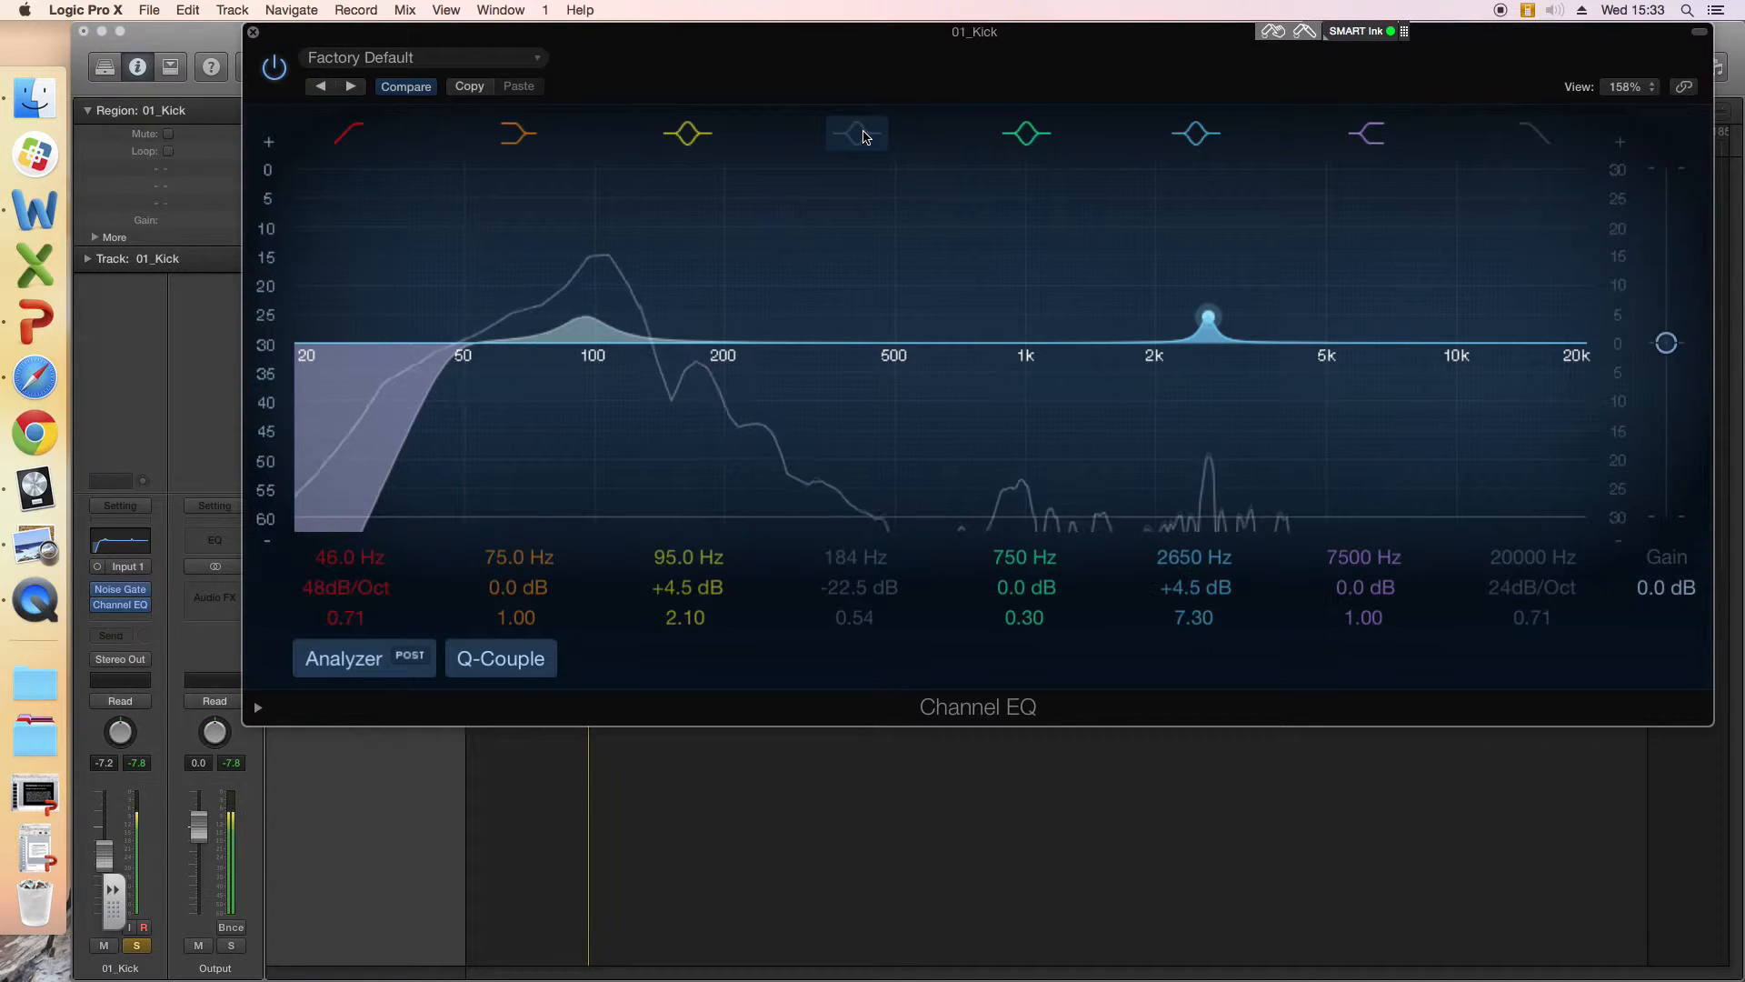
left_click(862, 136)
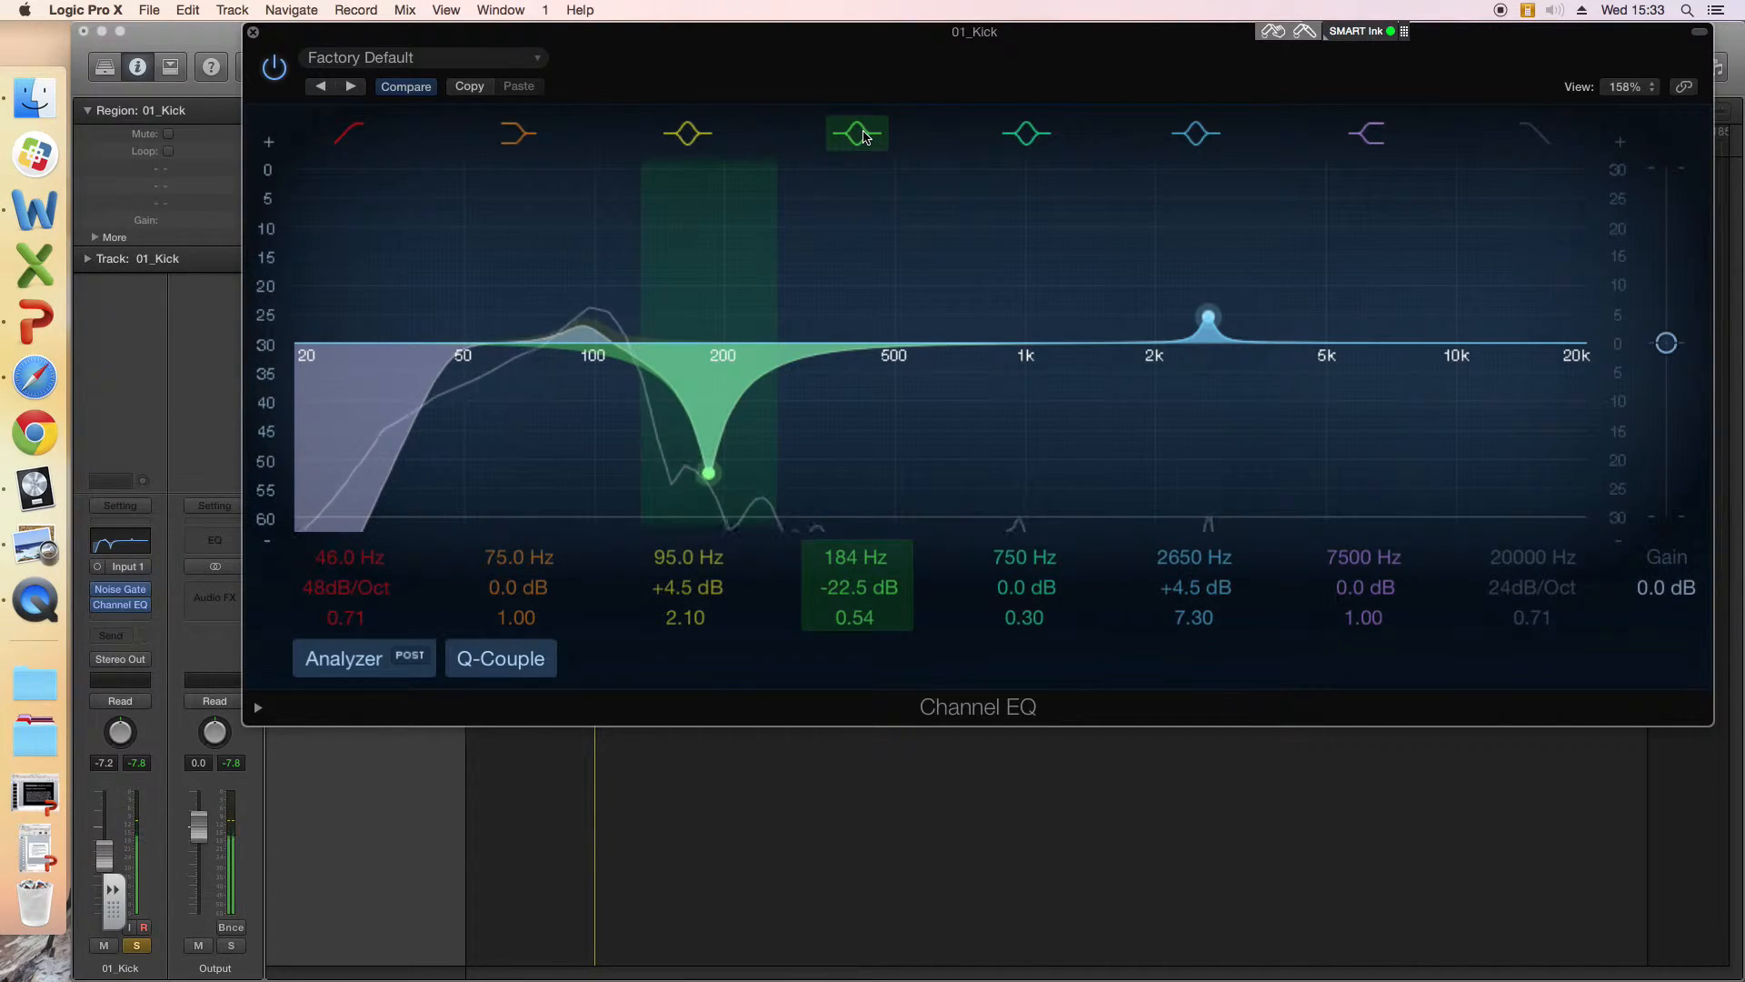
left_click(862, 136)
left_click(863, 136)
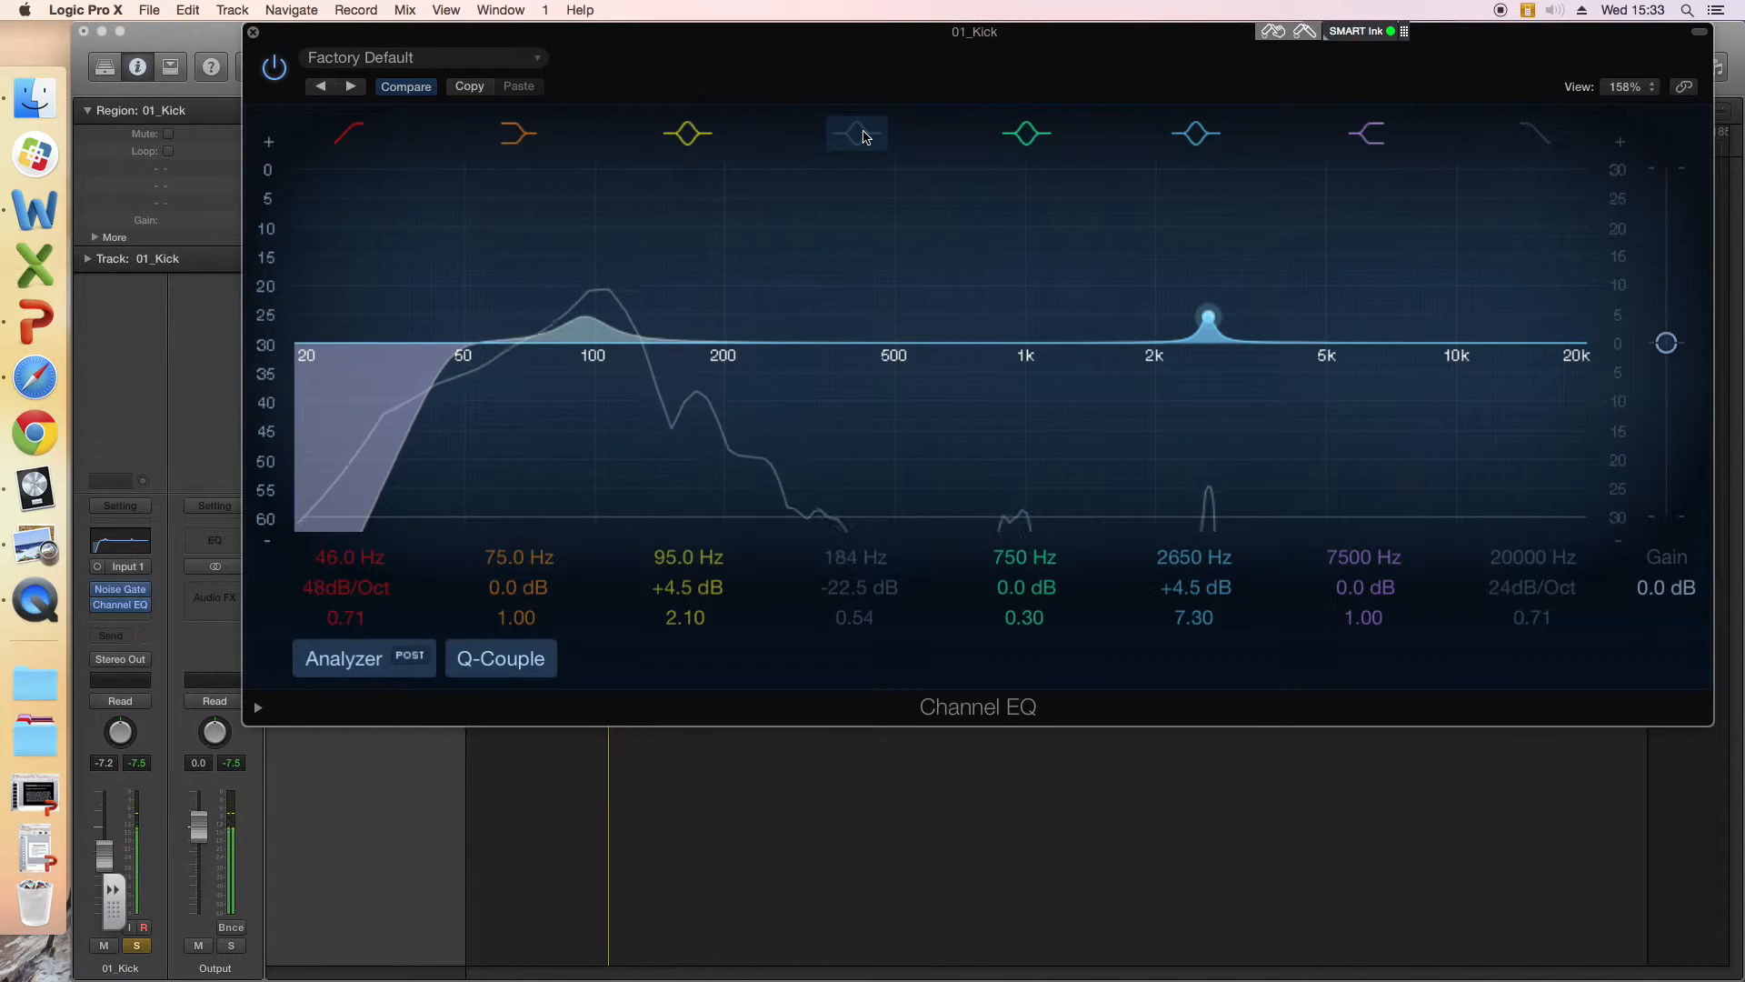
left_click(862, 136)
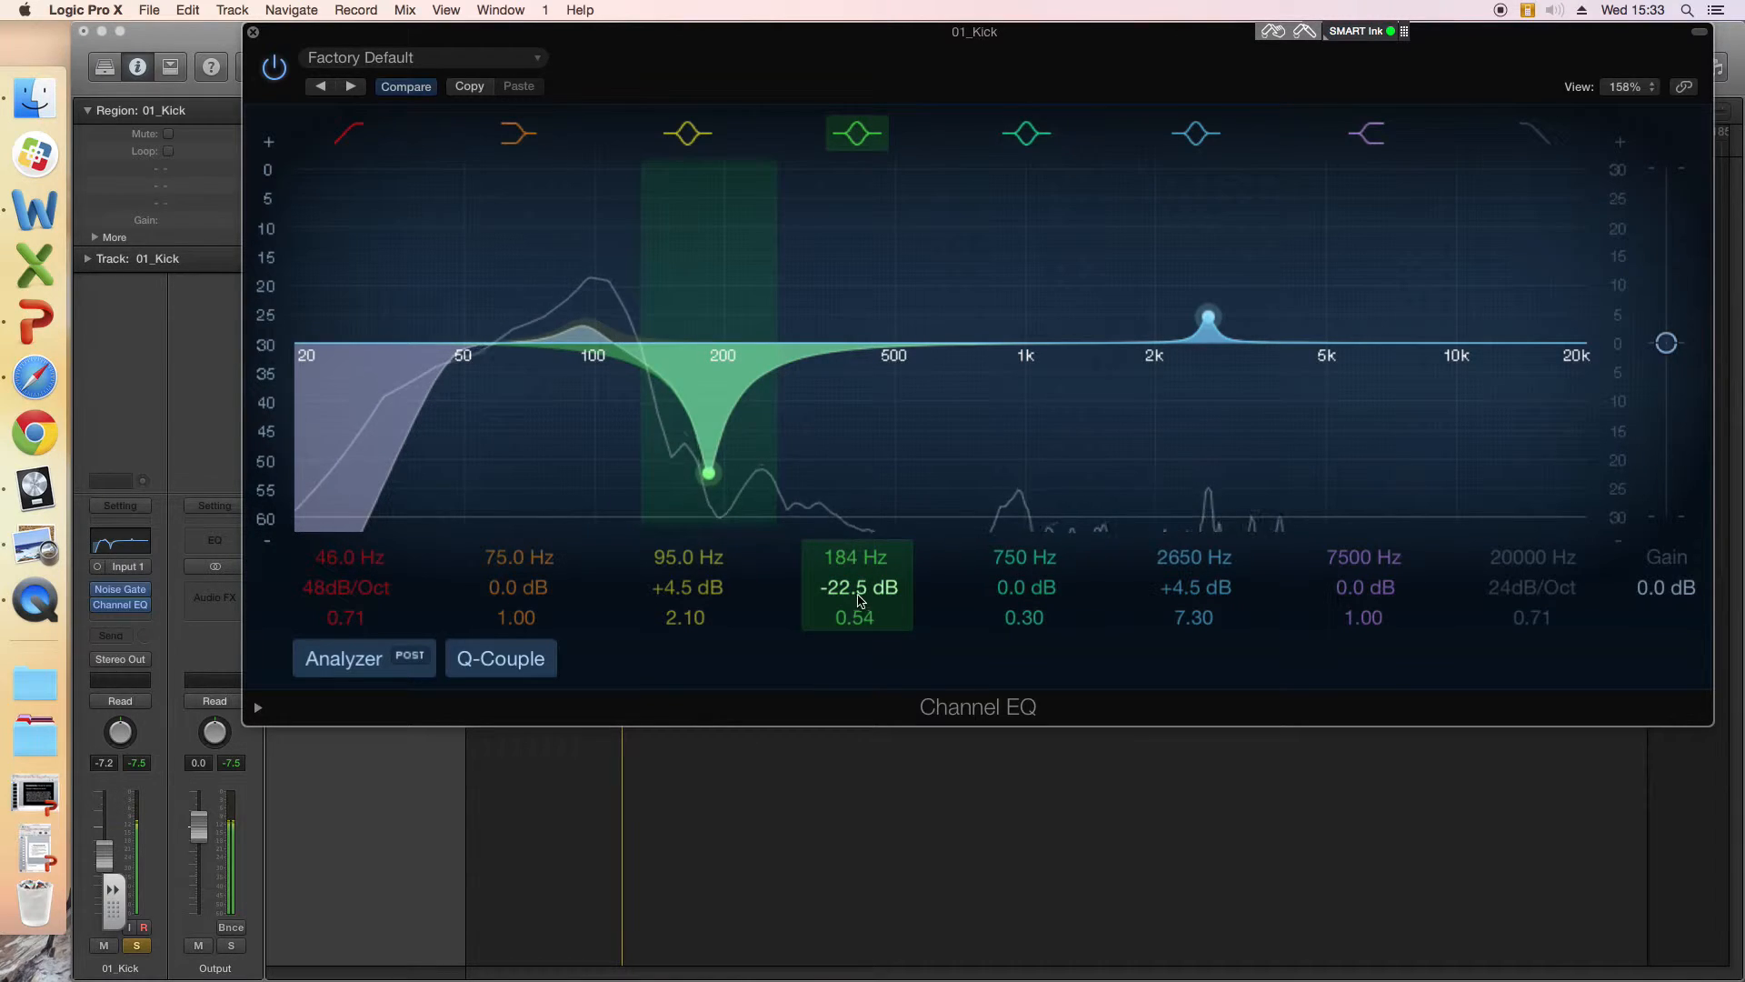
Step: Reduce the 184 Hz cut to -13.0 dB and compare the kick with the band off and on
left_click_drag(857, 594, 857, 559)
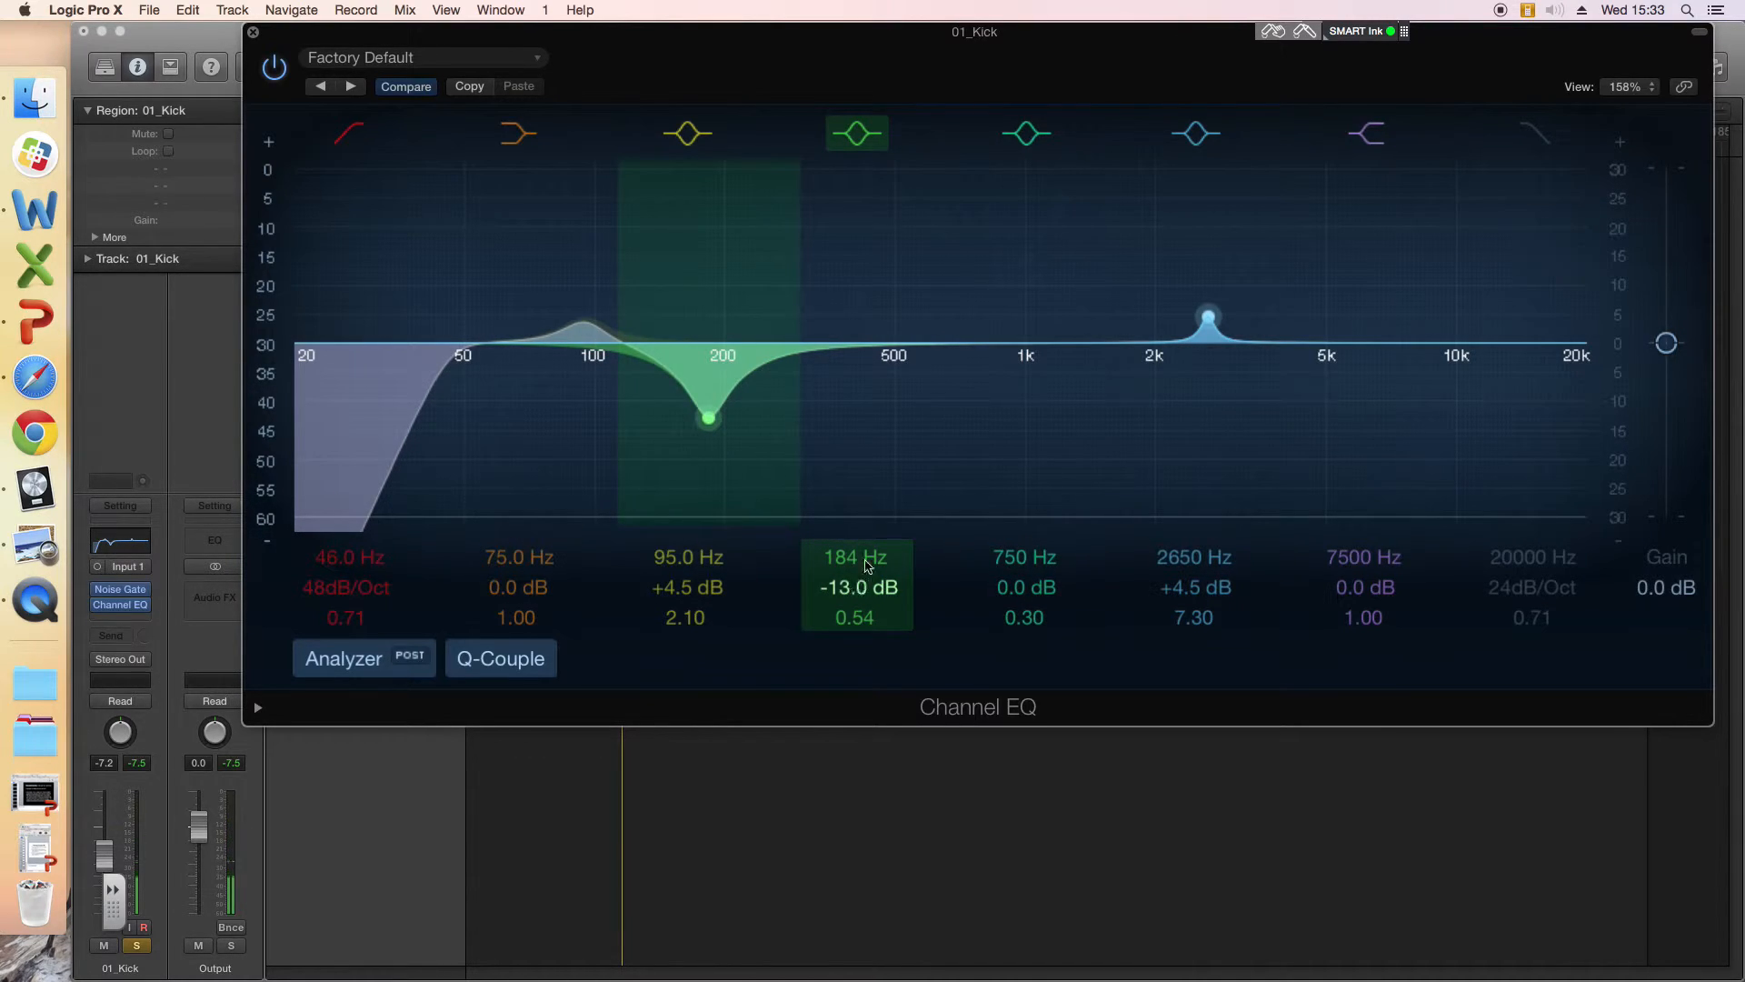
left_click(858, 135)
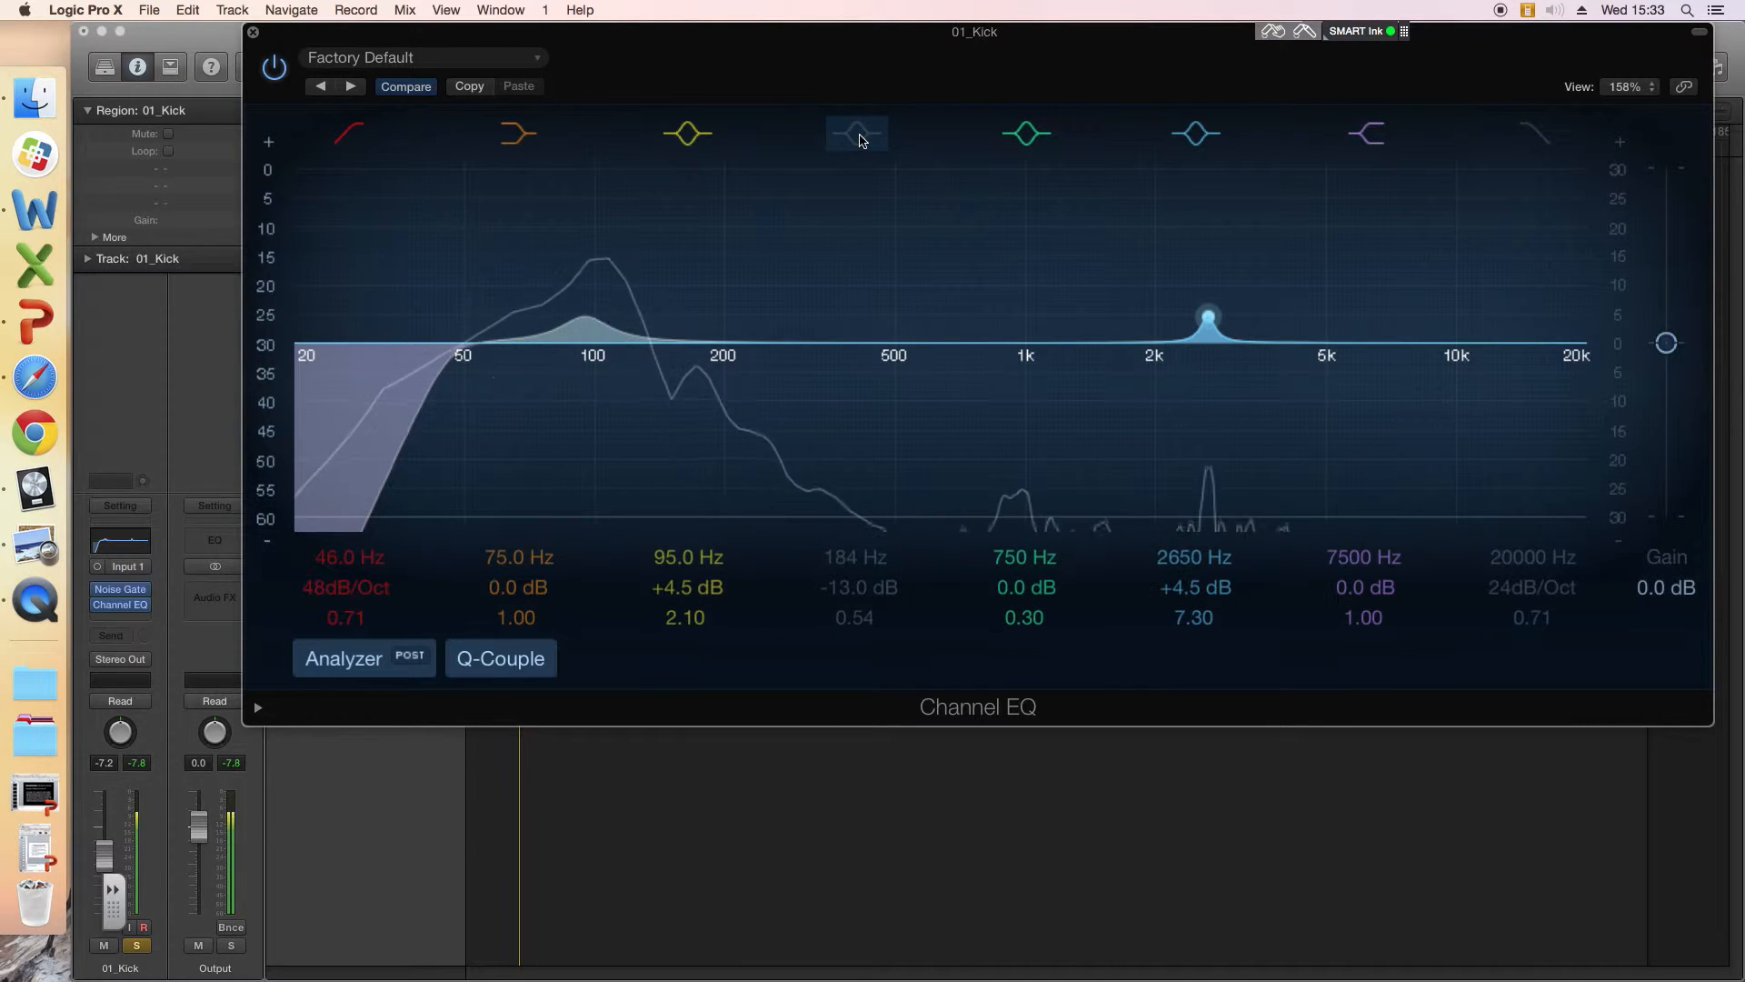
left_click(859, 136)
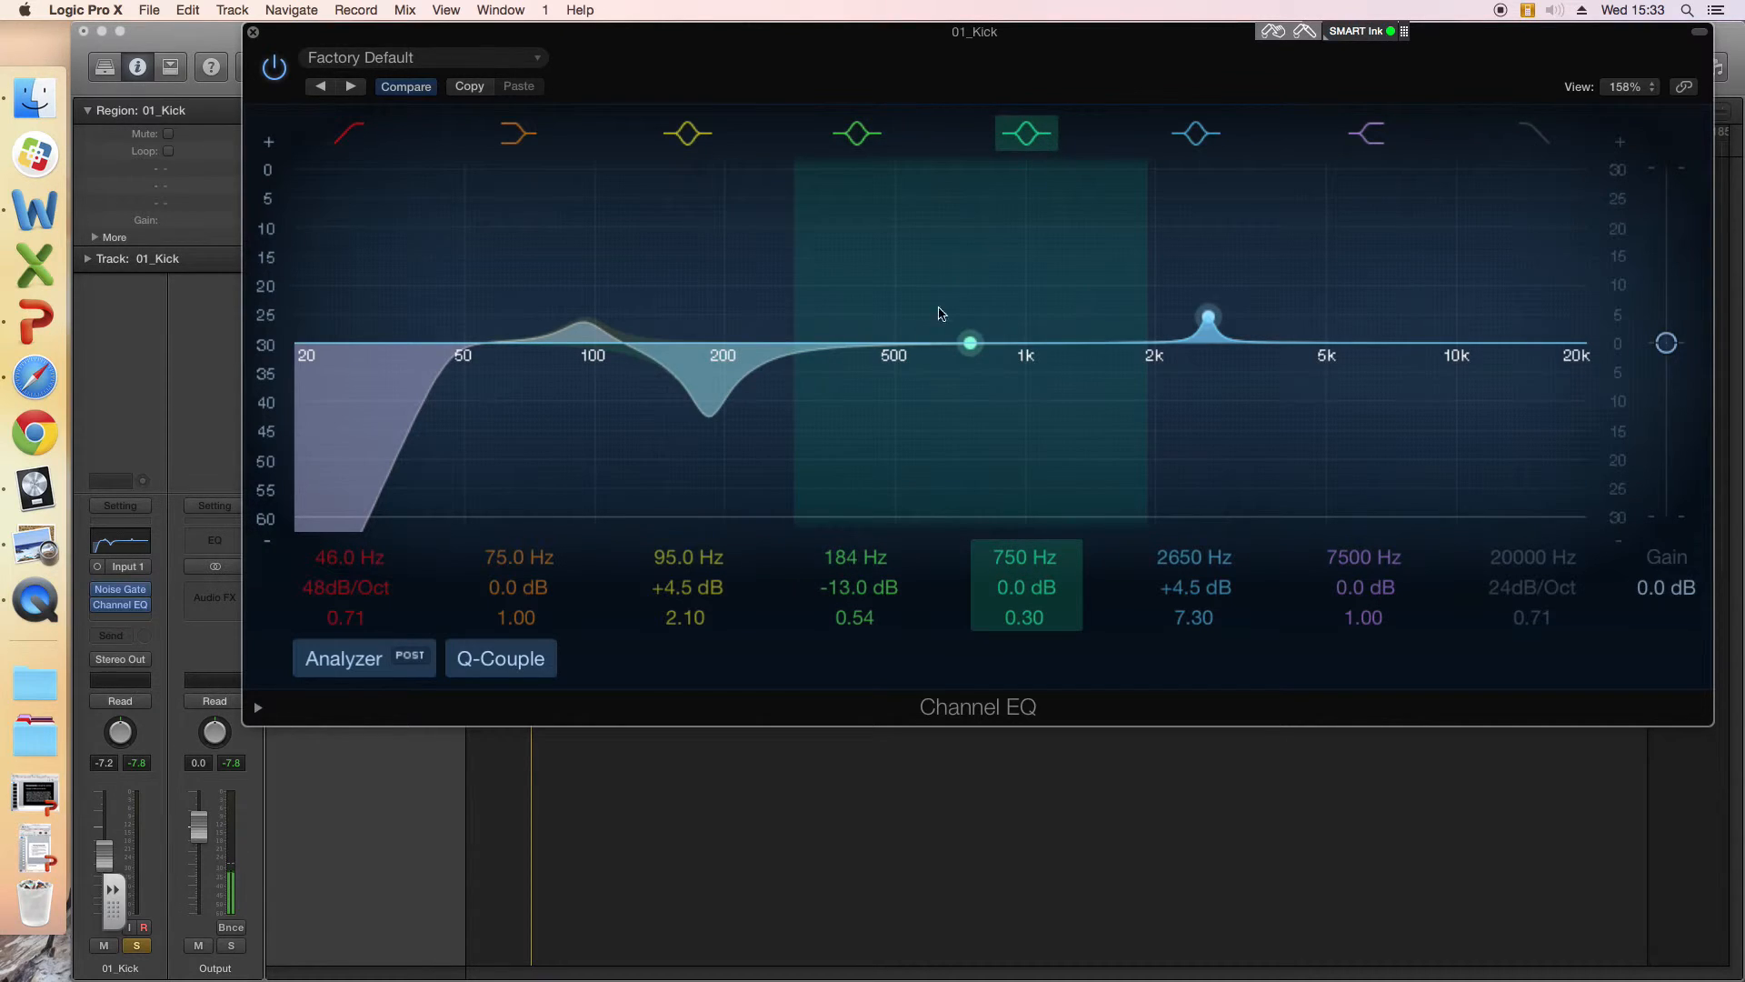
Step: Try a +13.0 dB boost on the 750 Hz band, flatten it to 0.0 dB at 580 Hz and switch the band off
mouse_move(1030, 595)
left_mouse_down()
mouse_move(1030, 550)
mouse_move(1028, 600)
mouse_move(1028, 572)
left_mouse_up()
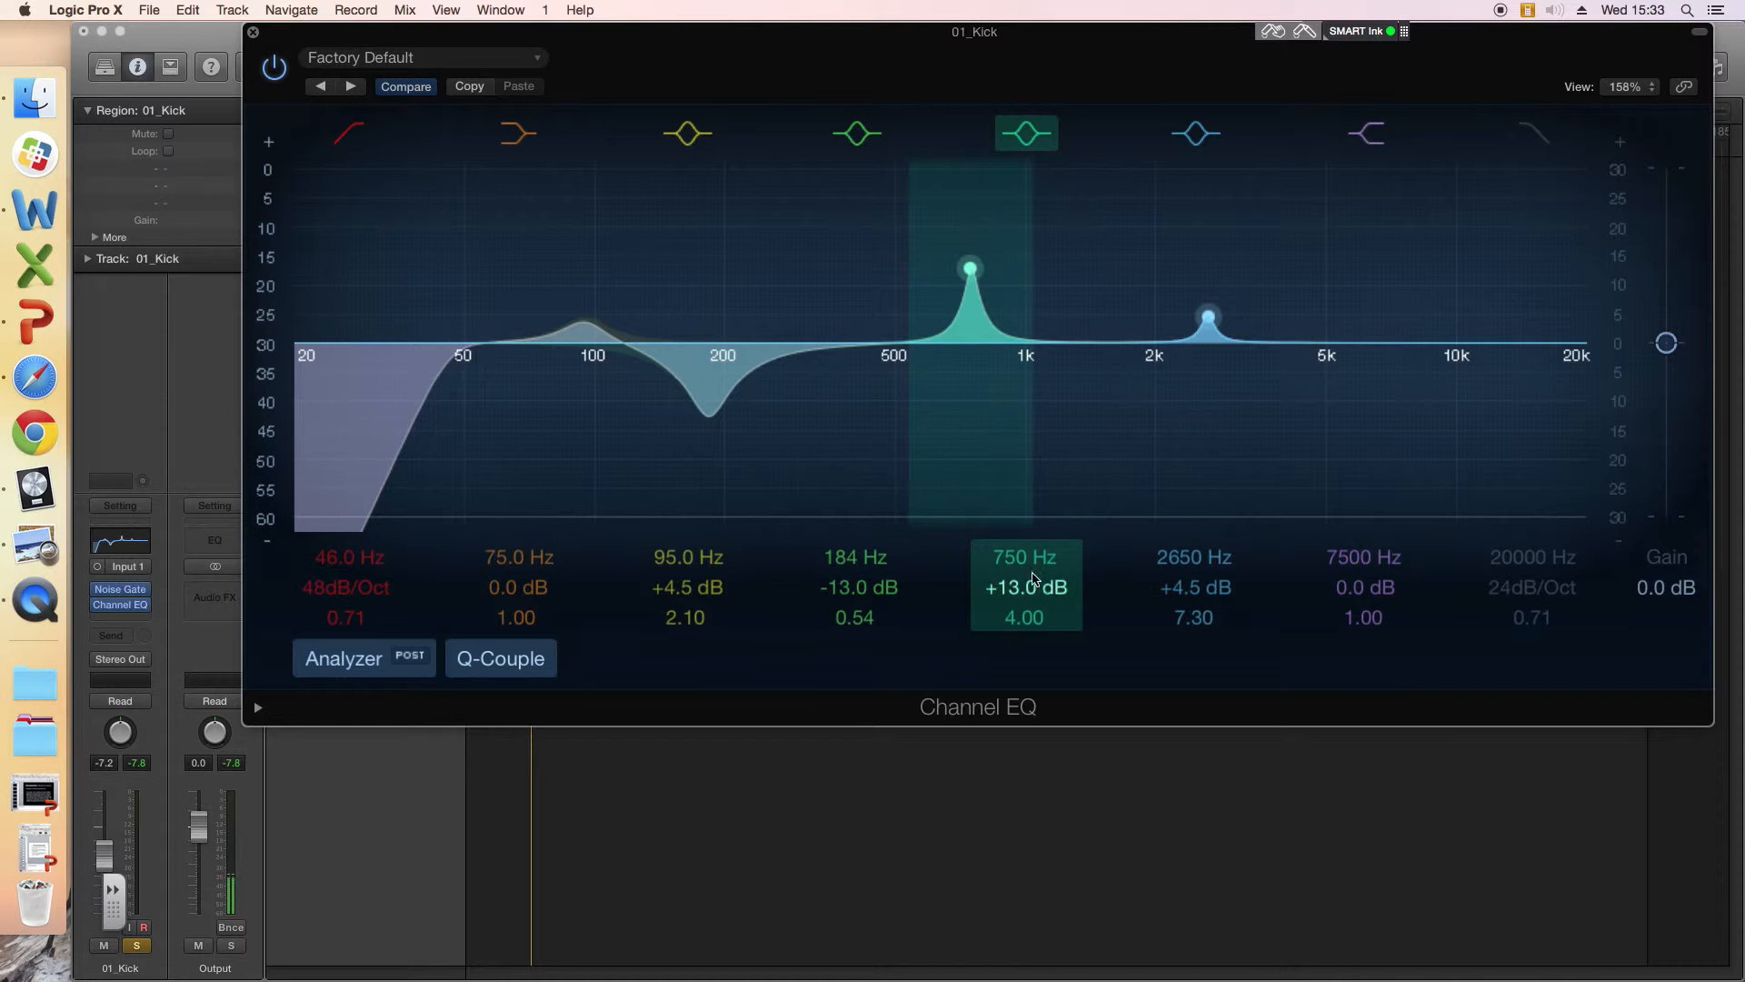
left_click_drag(970, 282, 918, 362)
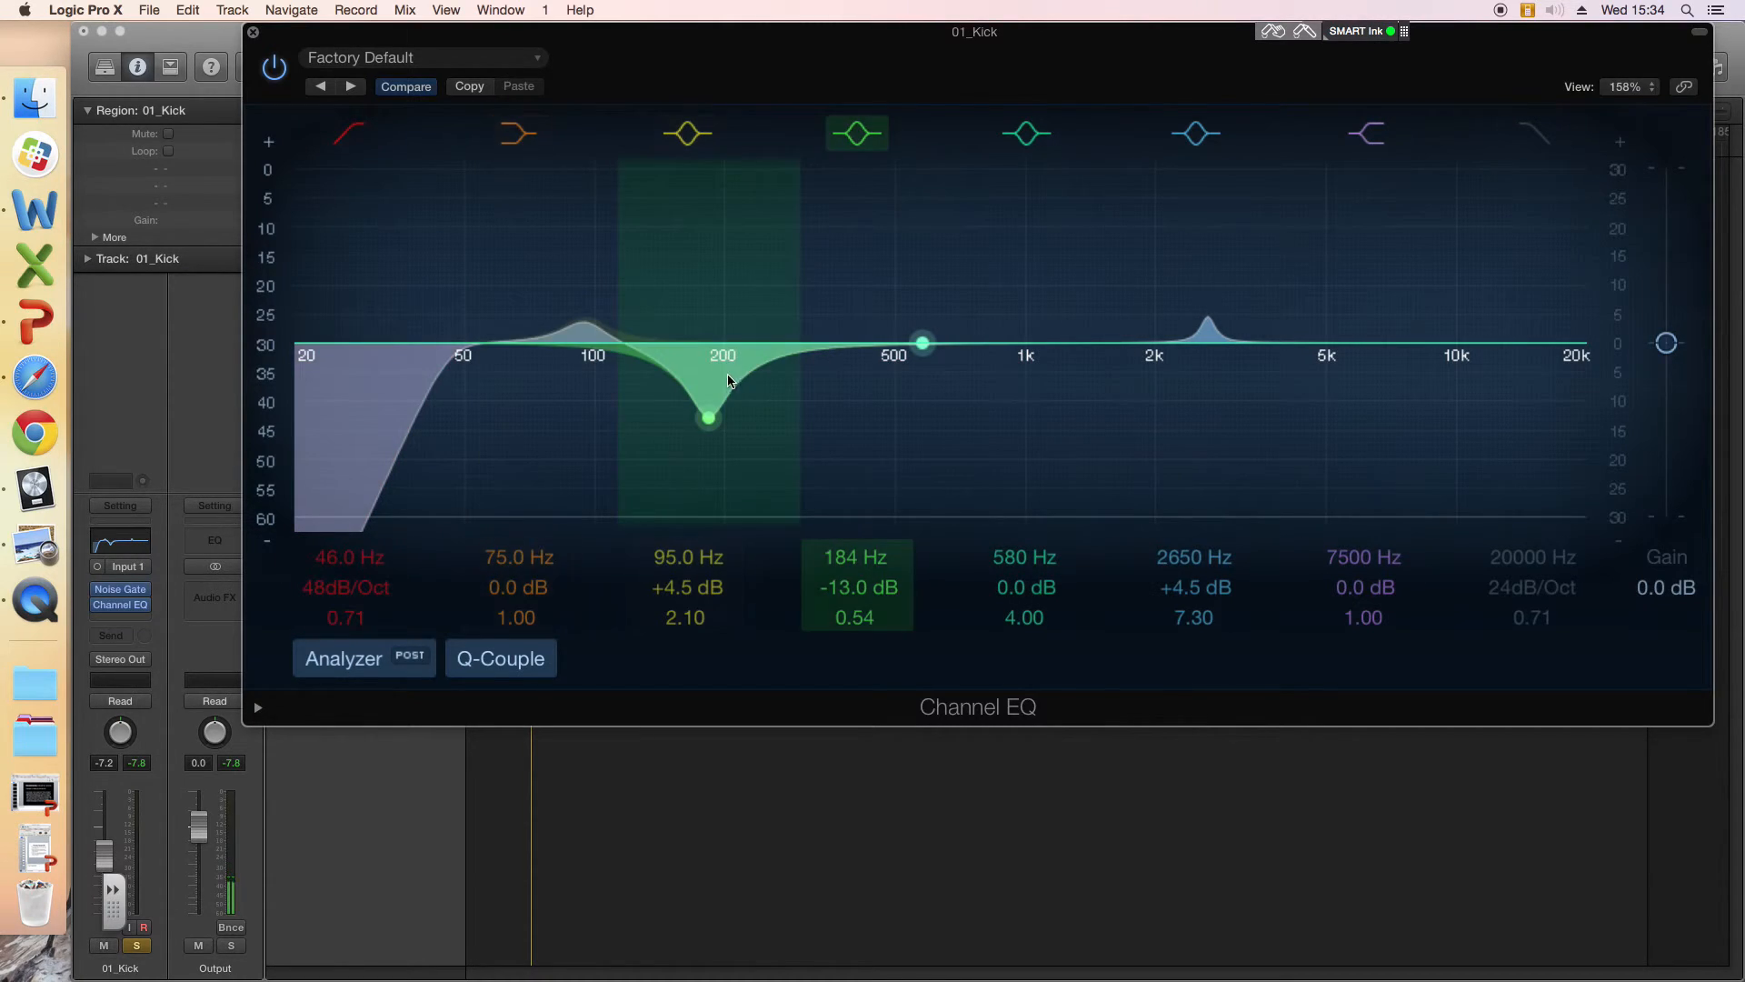
left_click(1035, 138)
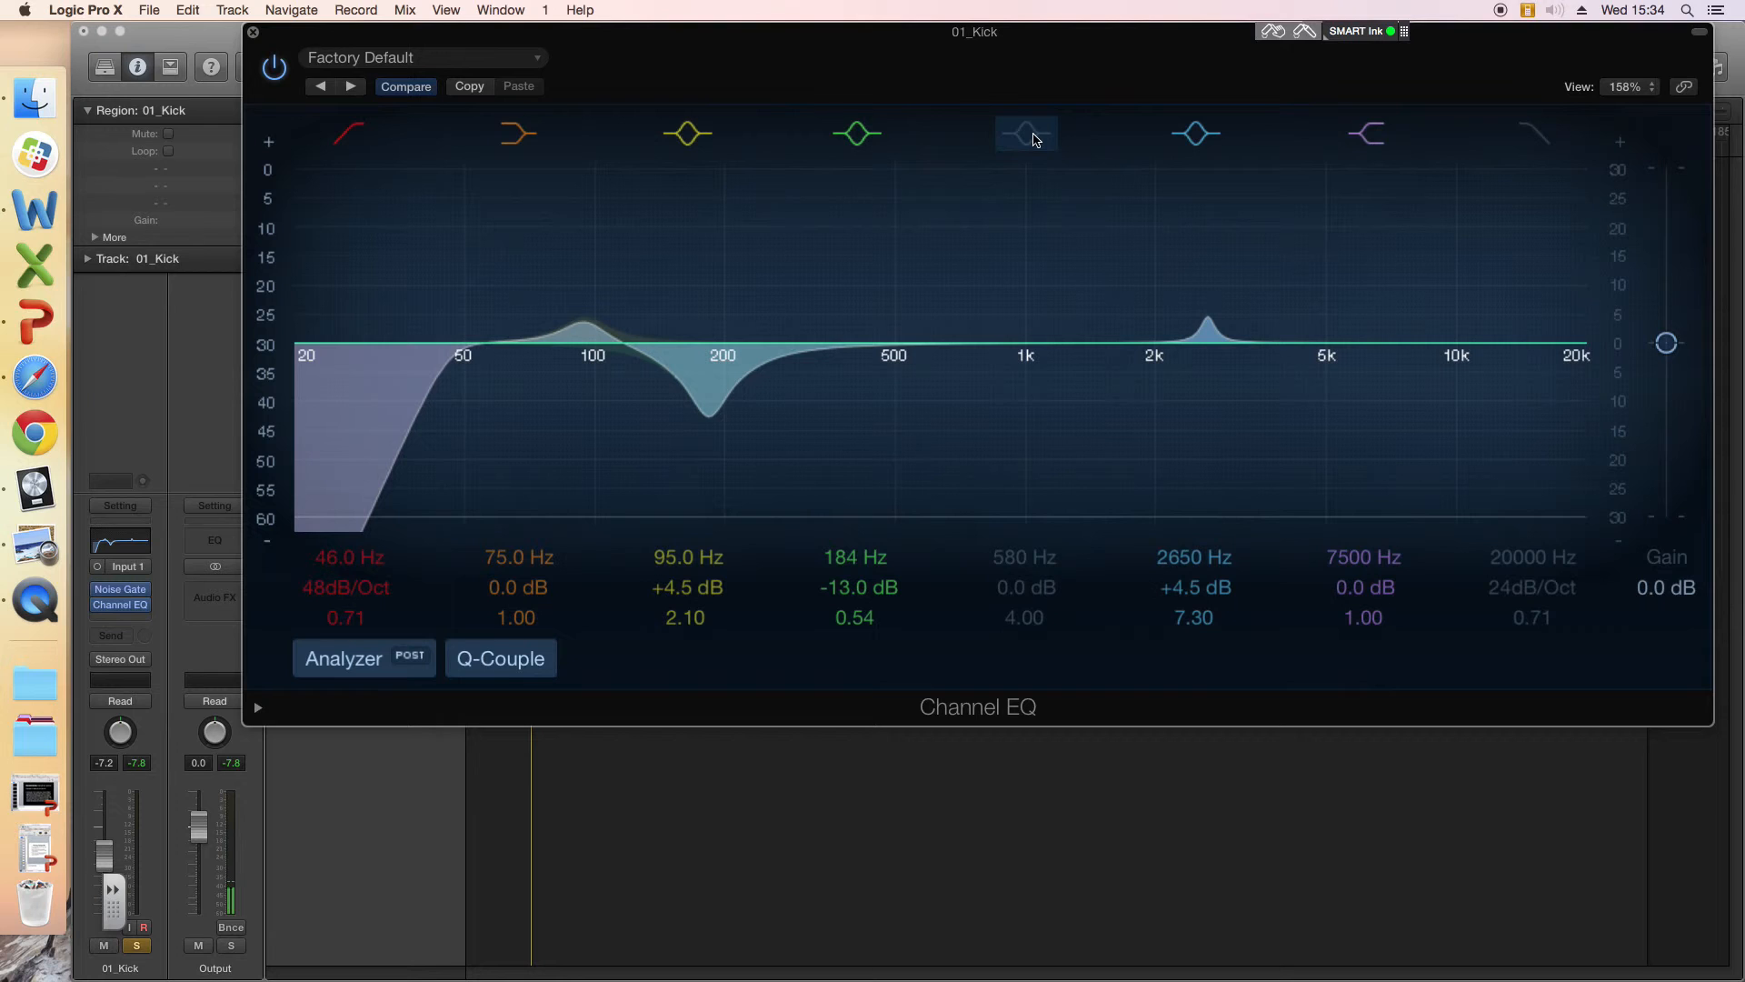